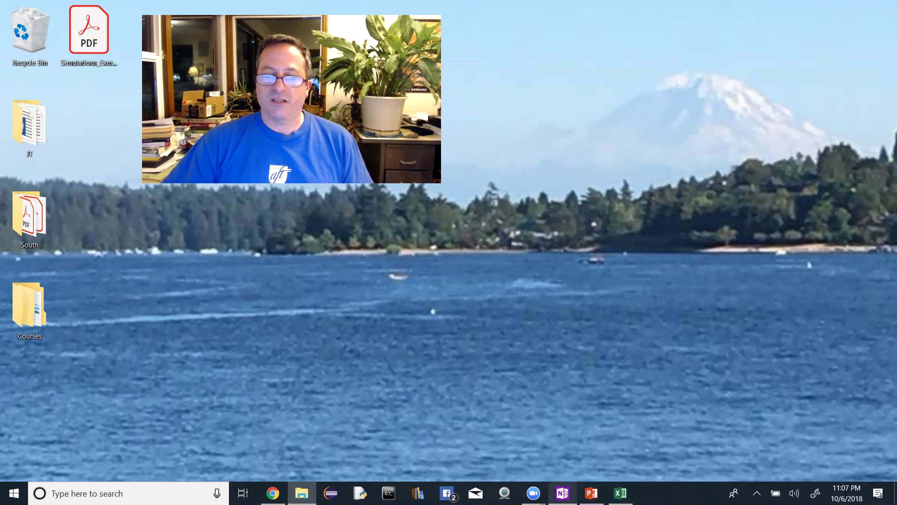
Read the Frequency Distribution & Histogram exercise in OneNote, put the notes away and bring the Book1 workbook in Excel into view
{"action": "left_click", "coordinate": [563, 493]}
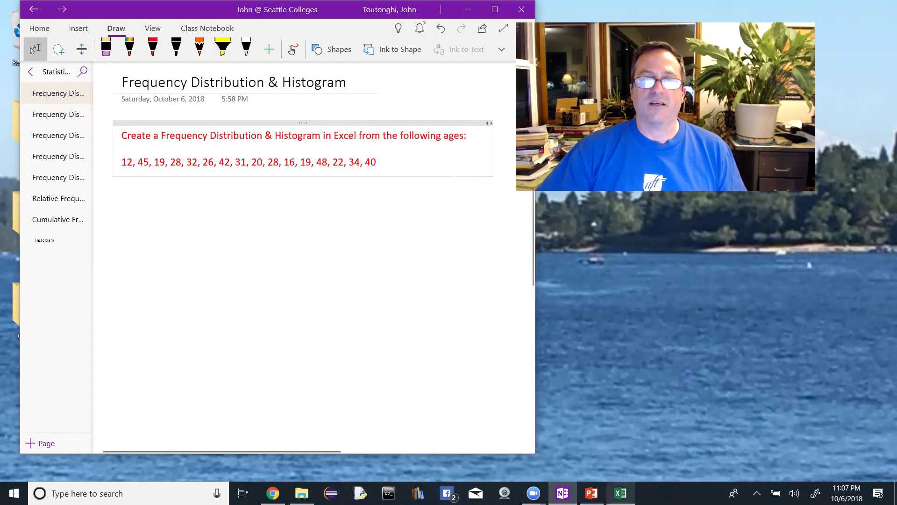
{"action": "mouse_move", "coordinate": [621, 493]}
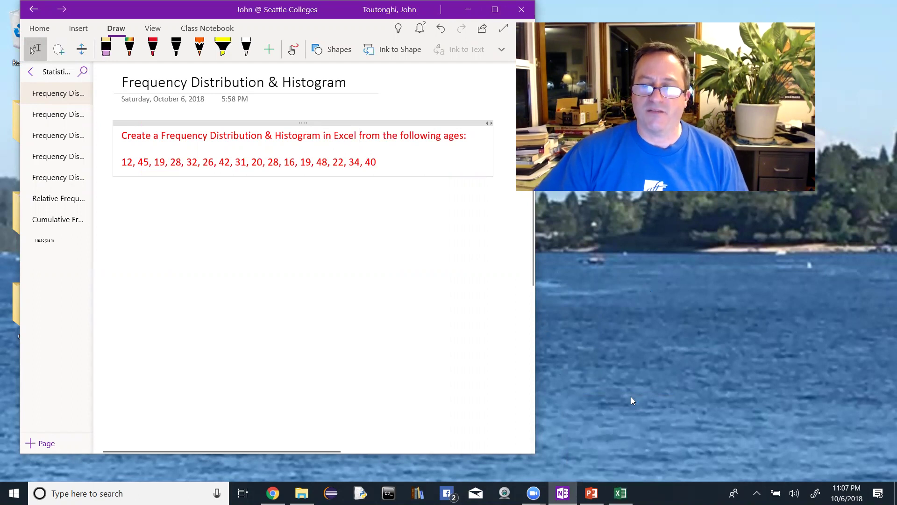
{"action": "left_click", "coordinate": [620, 493]}
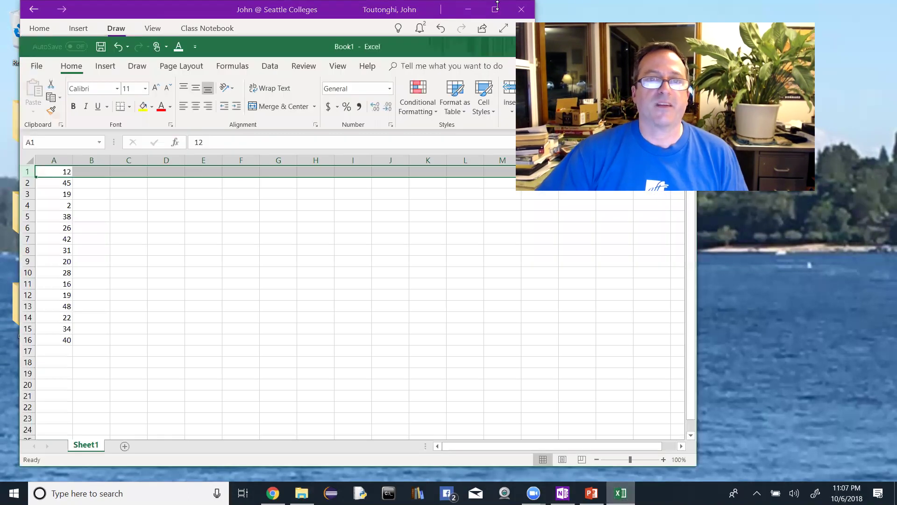
{"action": "left_click", "coordinate": [463, 9]}
{"action": "left_click_drag", "start_coordinate": [405, 44], "coordinate": [403, 15]}
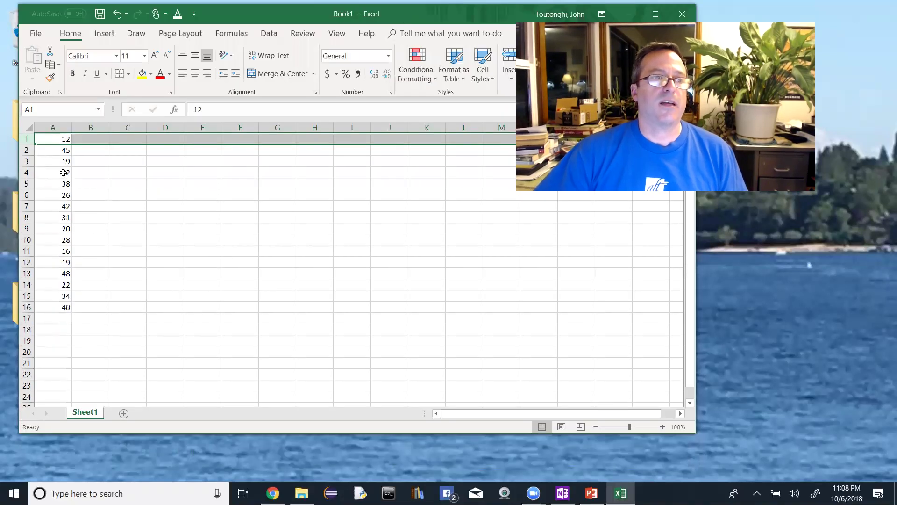
Check the list of ages in the OneNote exercise and correct cell A4 in the Excel workbook to 28
{"action": "left_click", "coordinate": [563, 493]}
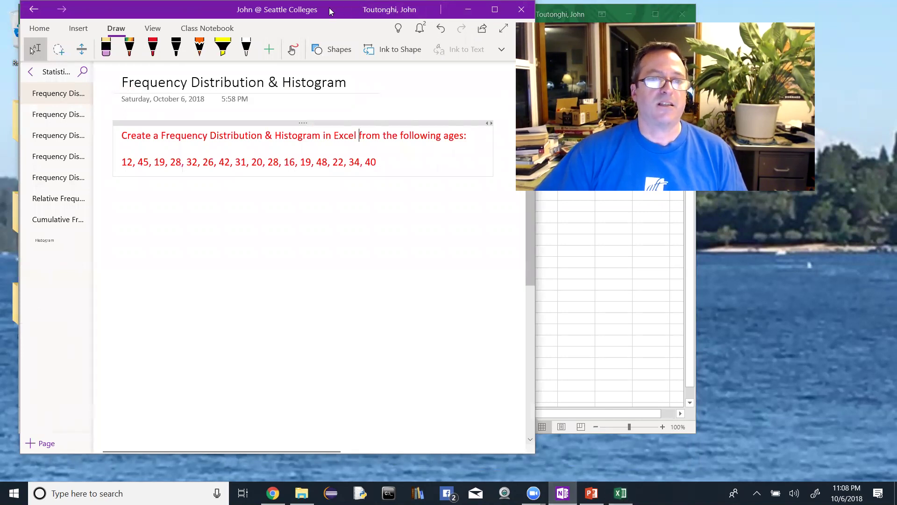
{"action": "left_click_drag", "start_coordinate": [329, 7], "coordinate": [449, 34]}
{"action": "left_click", "coordinate": [69, 173]}
{"action": "left_click", "coordinate": [69, 173]}
{"action": "type", "text": "28"}
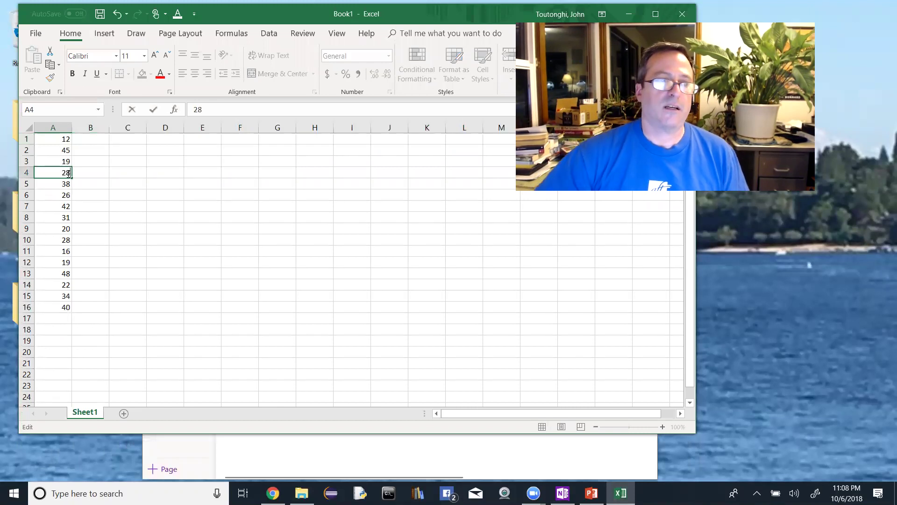
Compare the entered ages with the OneNote exercise list and return to the Excel workbook
{"action": "left_click", "coordinate": [272, 445]}
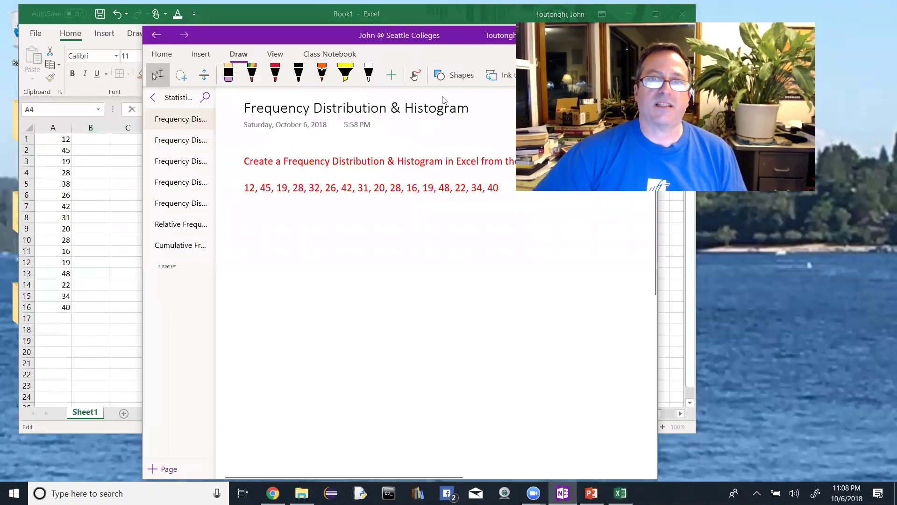
{"action": "left_click_drag", "start_coordinate": [456, 42], "coordinate": [387, 35]}
{"action": "left_click", "coordinate": [463, 24]}
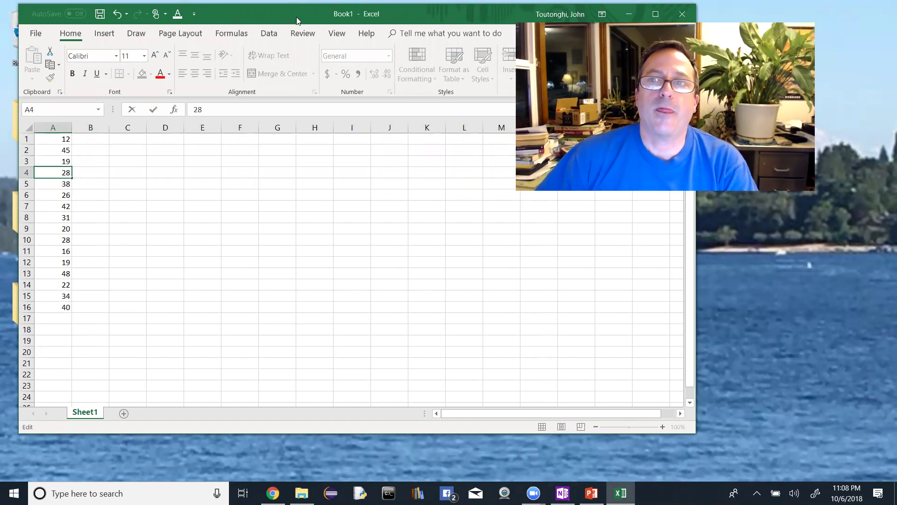
{"action": "left_click_drag", "start_coordinate": [297, 17], "coordinate": [297, 22]}
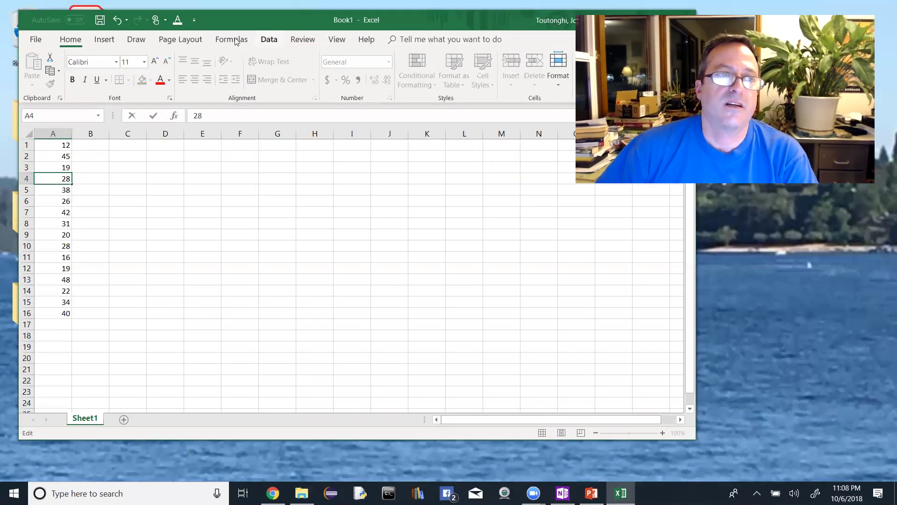
Sort the ages in column A in ascending order and go to the end of the list
{"action": "left_click", "coordinate": [268, 43]}
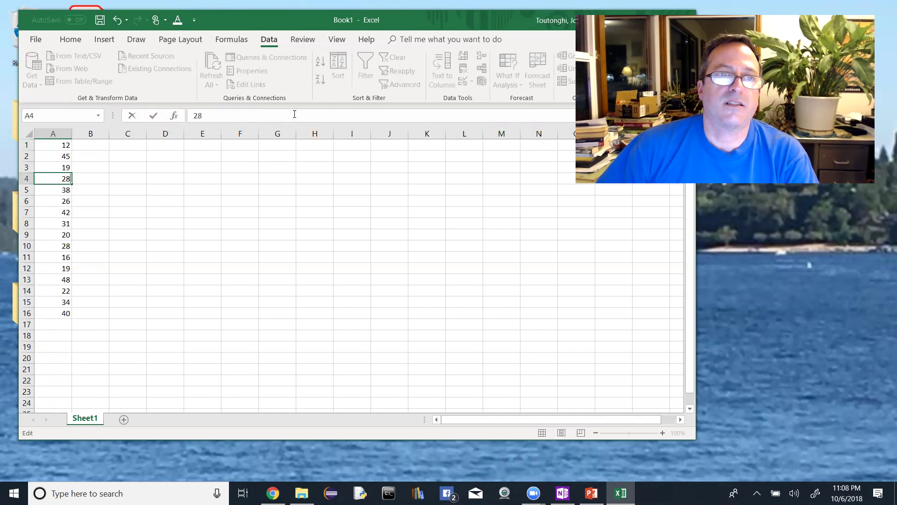
{"action": "left_click", "coordinate": [62, 133]}
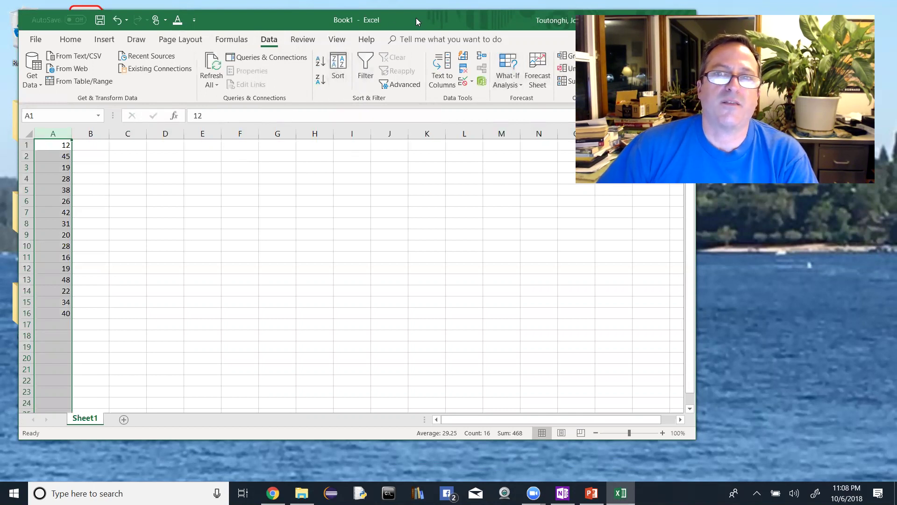
{"action": "left_click_drag", "start_coordinate": [416, 18], "coordinate": [406, 17]}
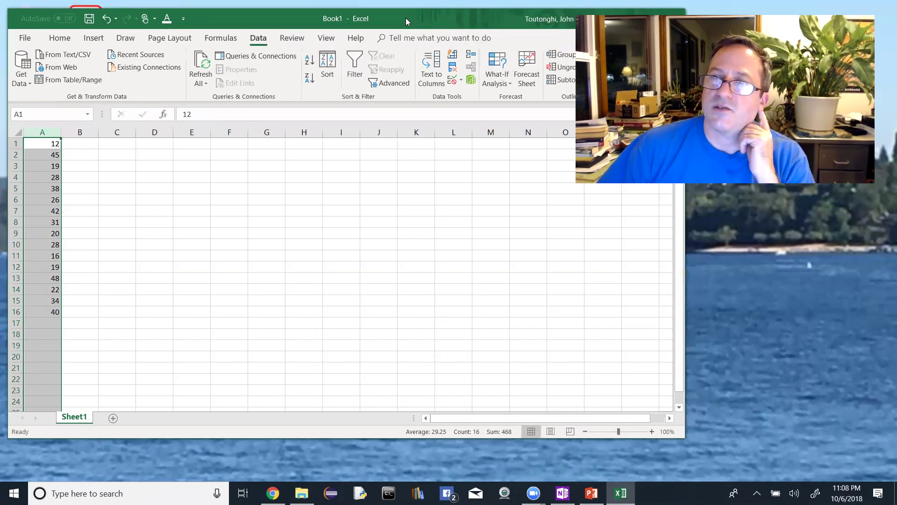
{"action": "left_click", "coordinate": [309, 60]}
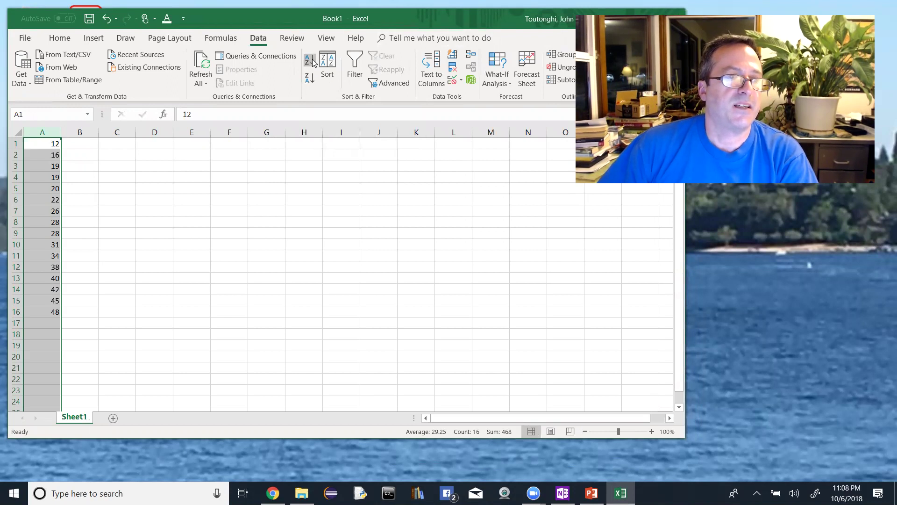
{"action": "left_click", "coordinate": [48, 144]}
{"action": "left_click", "coordinate": [29, 189]}
{"action": "key", "text": "ctrl+Down"}
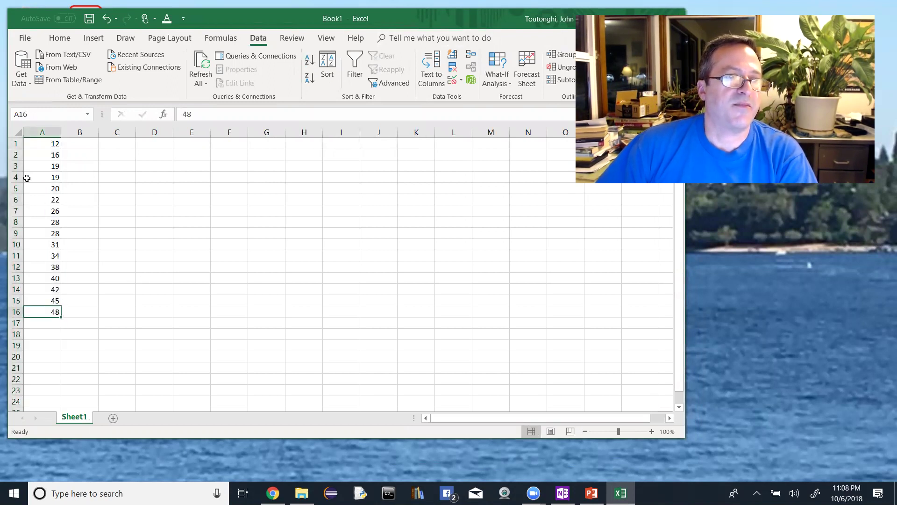
Insert an empty row above the first age in the worksheet
{"action": "left_click", "coordinate": [16, 143]}
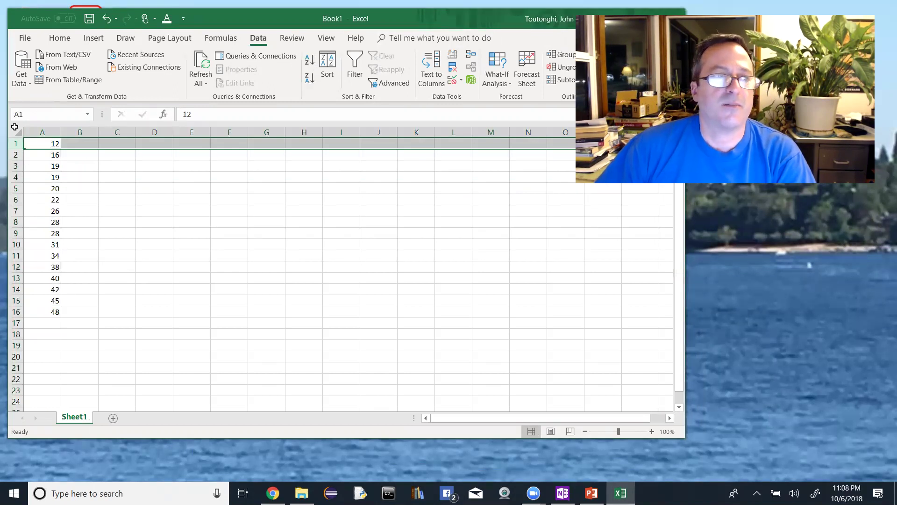
{"action": "left_click", "coordinate": [14, 143]}
{"action": "right_click", "coordinate": [15, 144]}
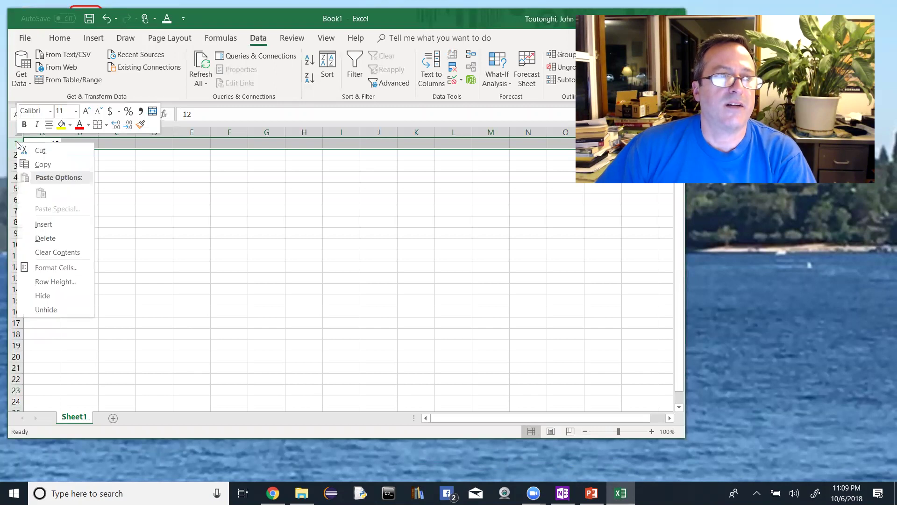
{"action": "left_click", "coordinate": [43, 224]}
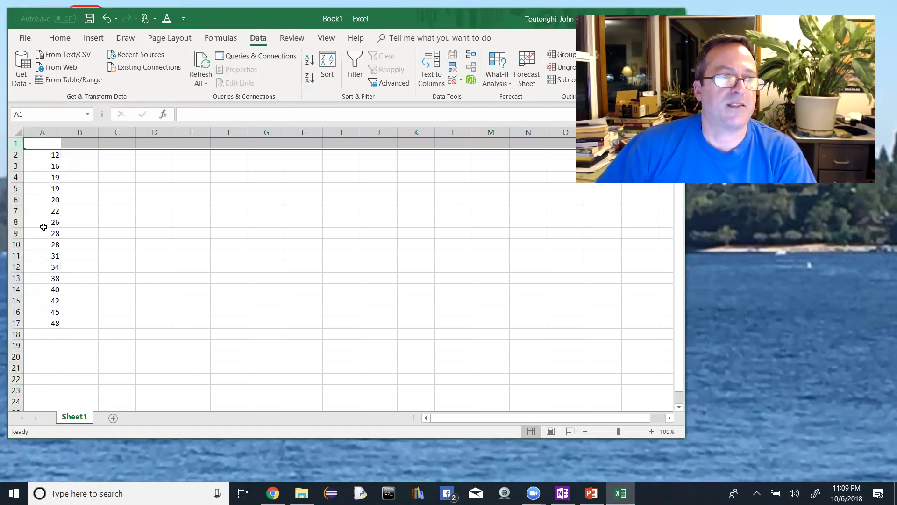
Enter the column headings "Age (yrs)" in A1 and "Bin" in B1
{"action": "left_click", "coordinate": [48, 144]}
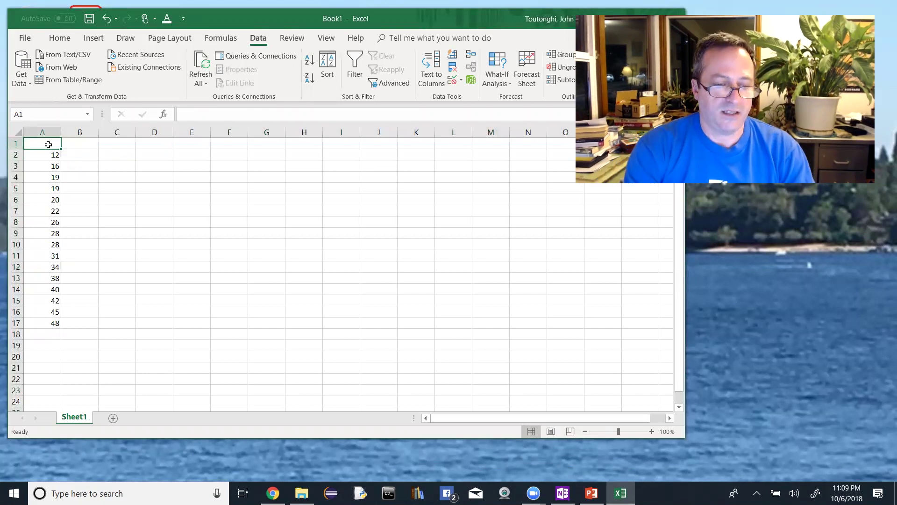
{"action": "type", "text": "AGe"}
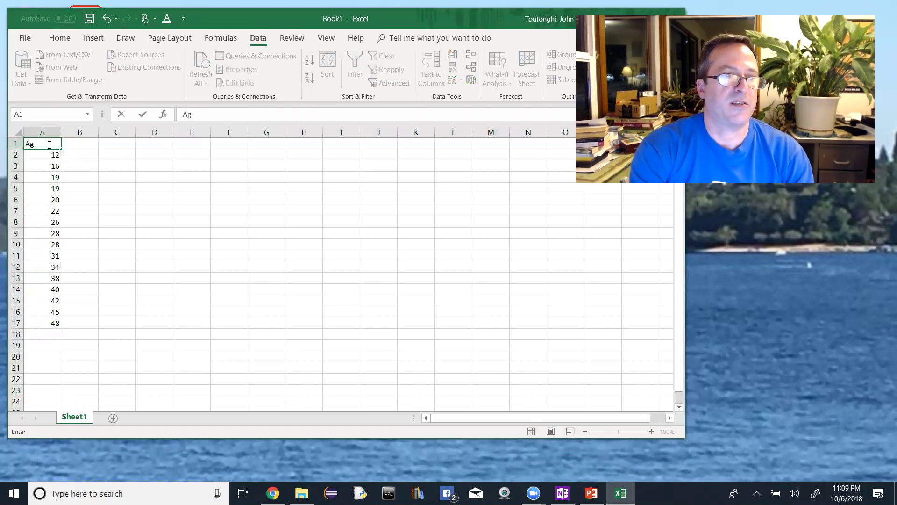
{"action": "type", "text": " (yrs)"}
{"action": "key", "text": "Tab"}
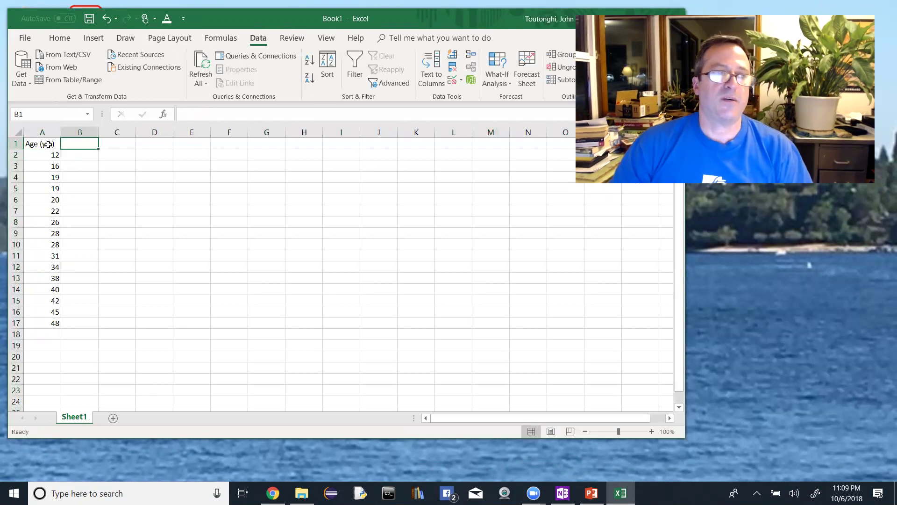
{"action": "type", "text": "B"}
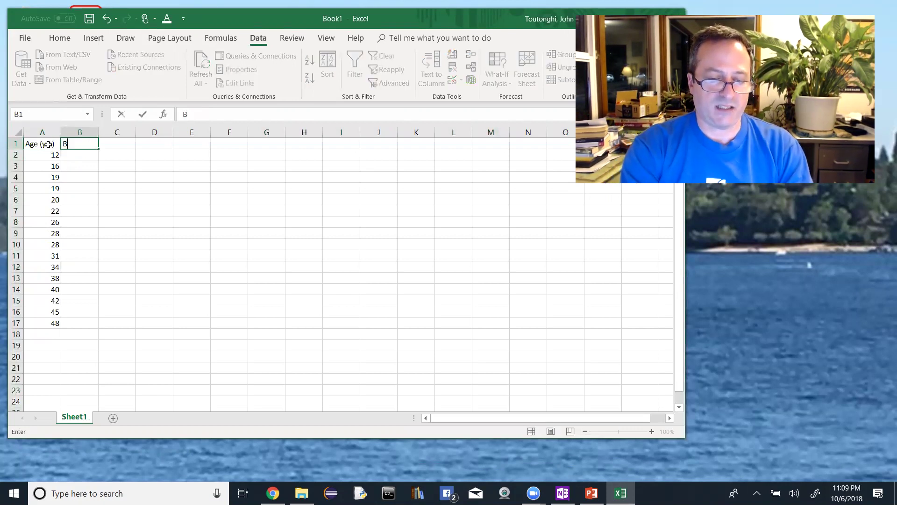
{"action": "key", "text": "Tab"}
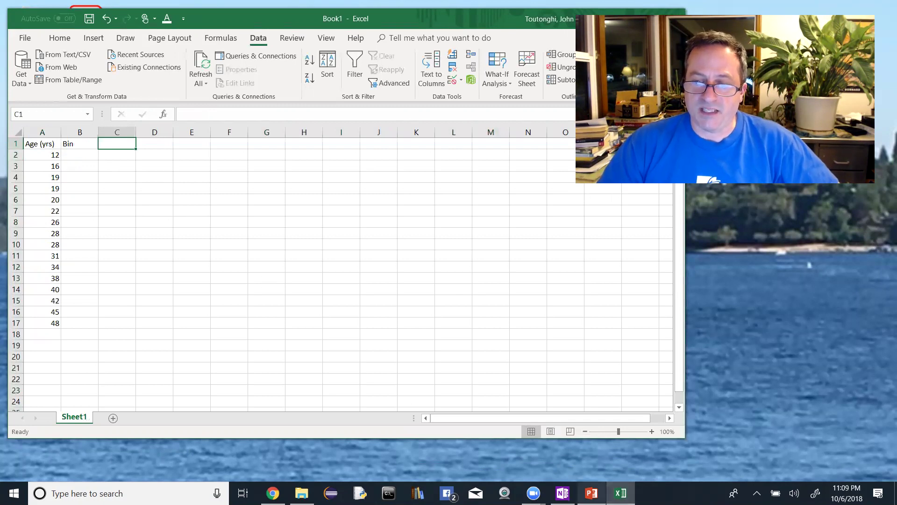
Switch to OneNote and examine the frequency distribution notes for the bin width and the upper limit of the first age range
{"action": "mouse_move", "coordinate": [591, 494]}
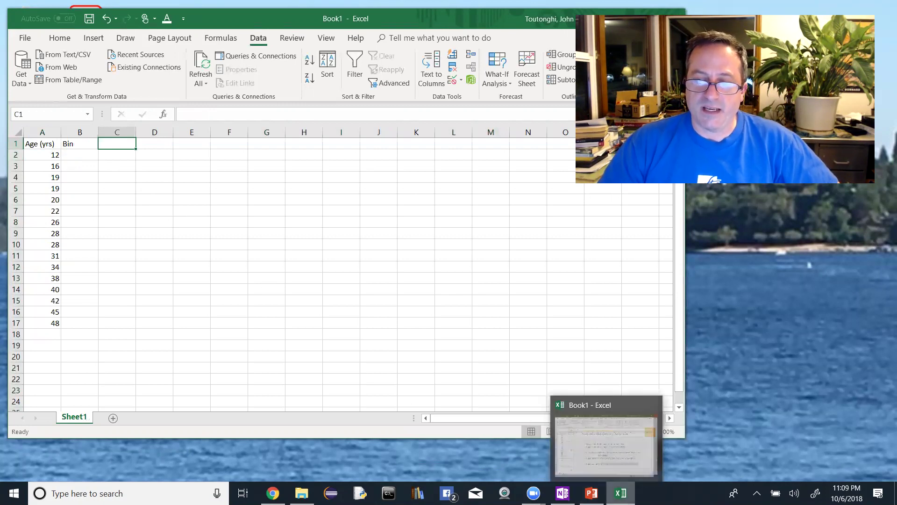
{"action": "left_click", "coordinate": [562, 493]}
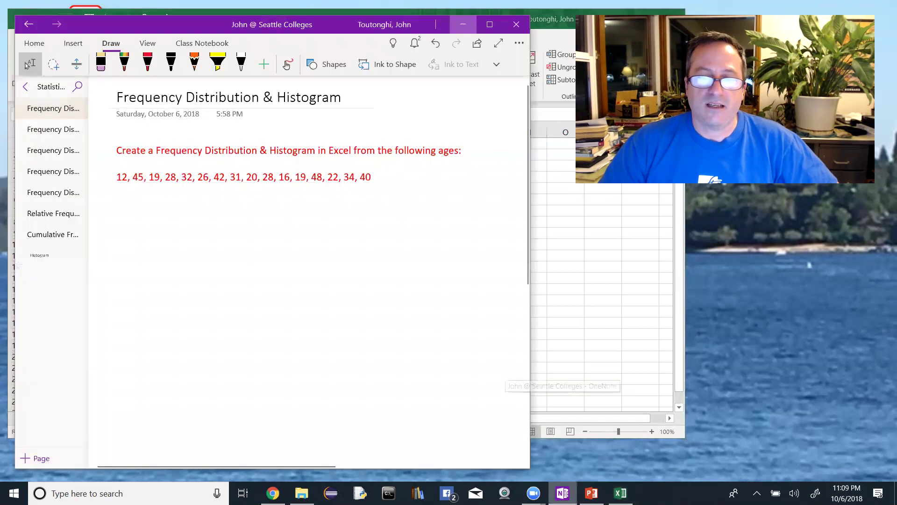
{"action": "left_click", "coordinate": [53, 133]}
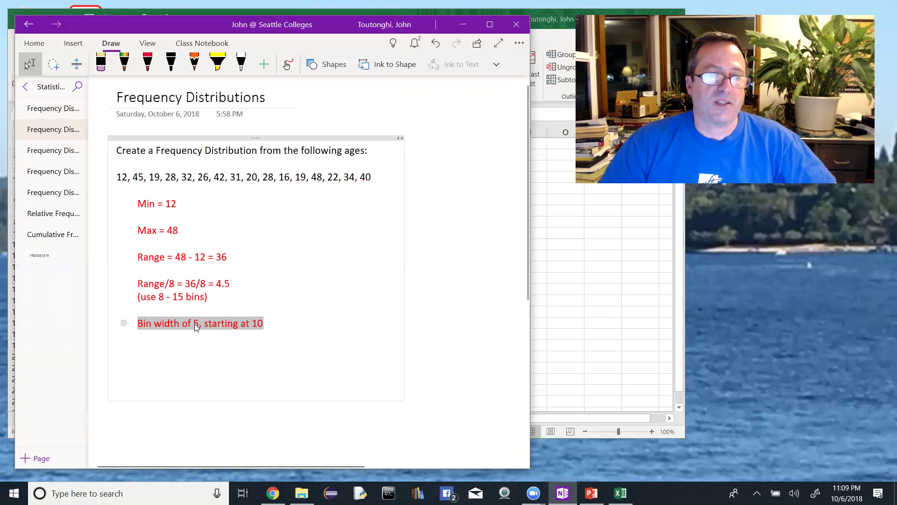
{"action": "left_click", "coordinate": [55, 153]}
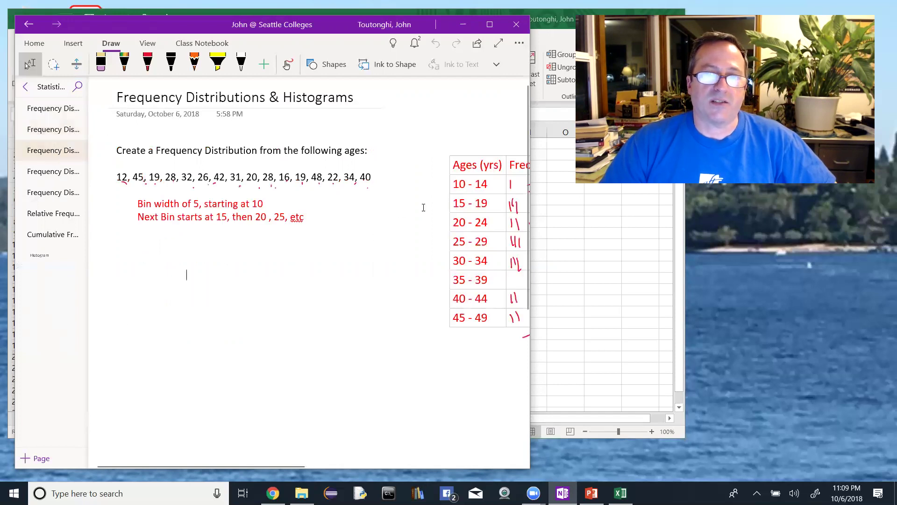
{"action": "left_click_drag", "start_coordinate": [494, 188], "coordinate": [475, 224]}
{"action": "left_click_drag", "start_coordinate": [486, 187], "coordinate": [475, 187]}
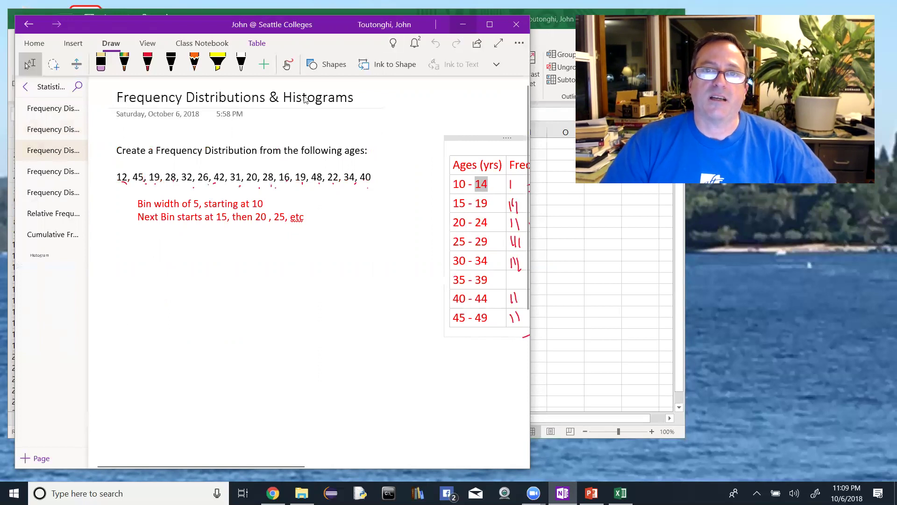
Return to the Excel workbook and enter the first two bin upper limits, 14 in B2 and 19 in B3
{"action": "left_click", "coordinate": [463, 25]}
{"action": "left_click", "coordinate": [73, 153]}
{"action": "type", "text": "14"}
{"action": "key", "text": "Return"}
{"action": "type", "text": "19"}
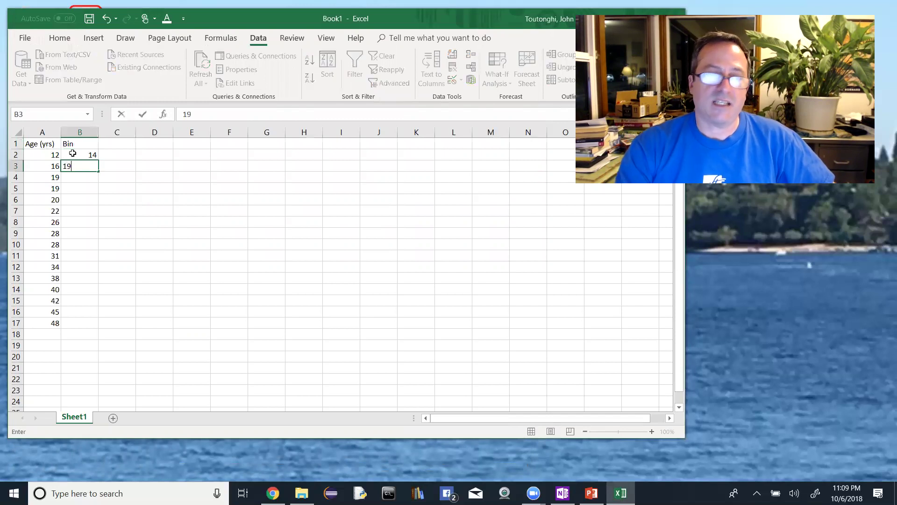
{"action": "left_click", "coordinate": [87, 179]}
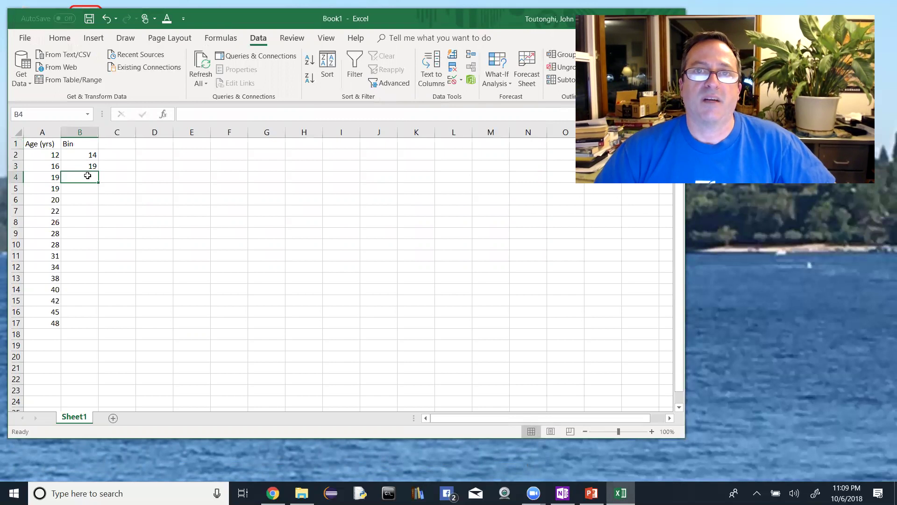
Extend the bin series from B2:B3 down to B9 so the upper limits run through 49
{"action": "left_click_drag", "start_coordinate": [73, 154], "coordinate": [84, 166]}
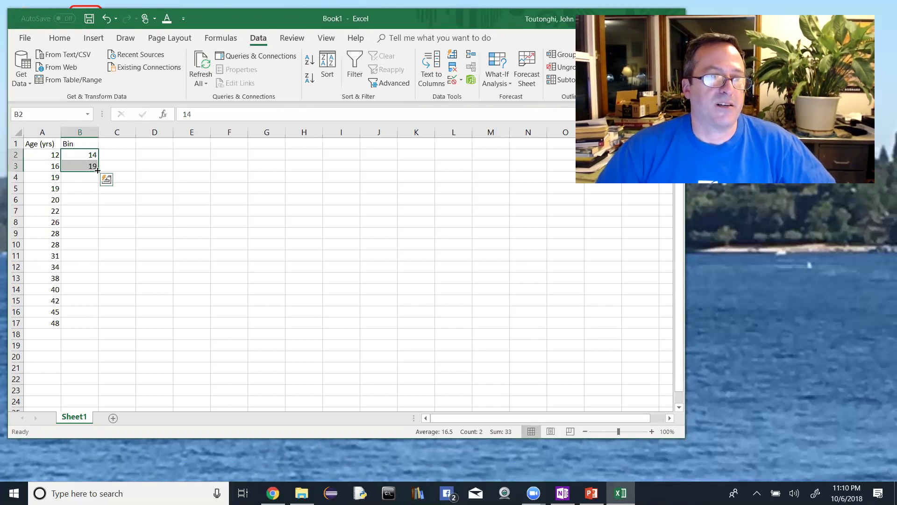
{"action": "left_click_drag", "start_coordinate": [98, 172], "coordinate": [97, 171]}
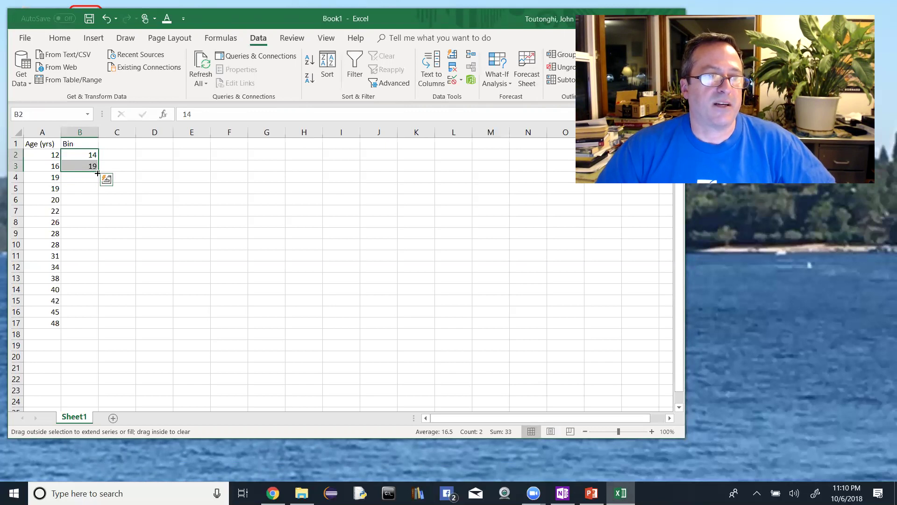
{"action": "left_click_drag", "start_coordinate": [98, 174], "coordinate": [92, 233]}
{"action": "left_click", "coordinate": [158, 286]}
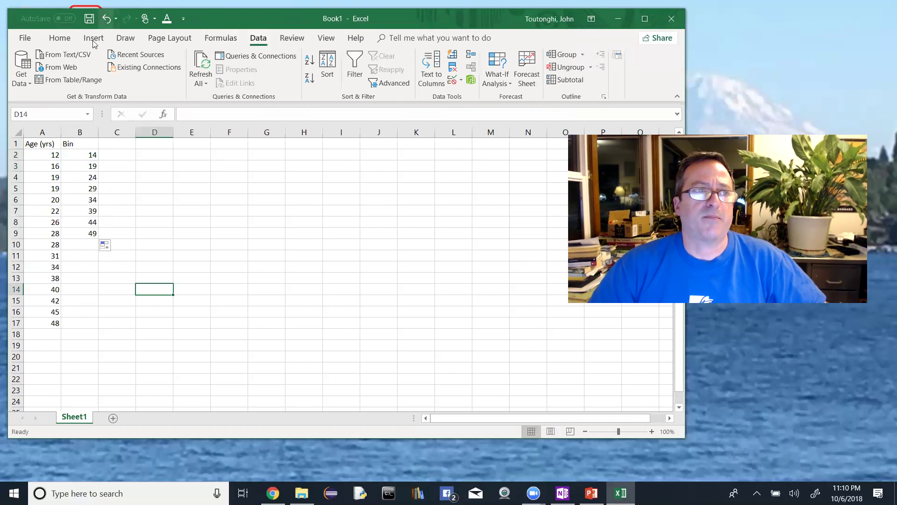
Display the data commands and widen the workbook window to show them with their full labels
{"action": "left_click", "coordinate": [60, 38]}
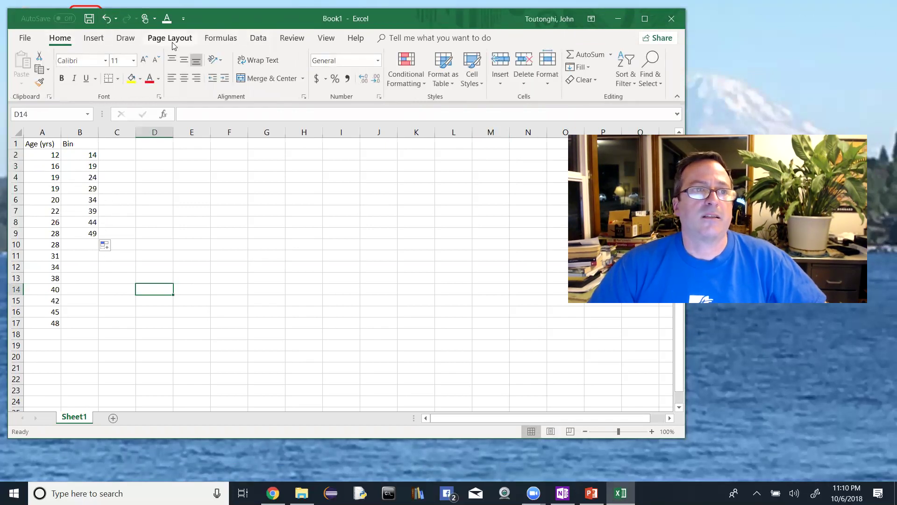
{"action": "left_click", "coordinate": [260, 39]}
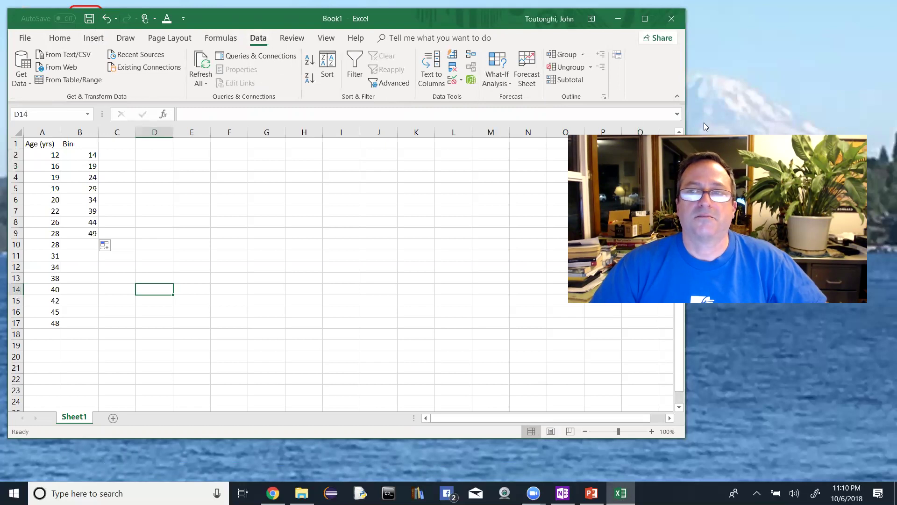
{"action": "left_click_drag", "start_coordinate": [686, 98], "coordinate": [793, 101]}
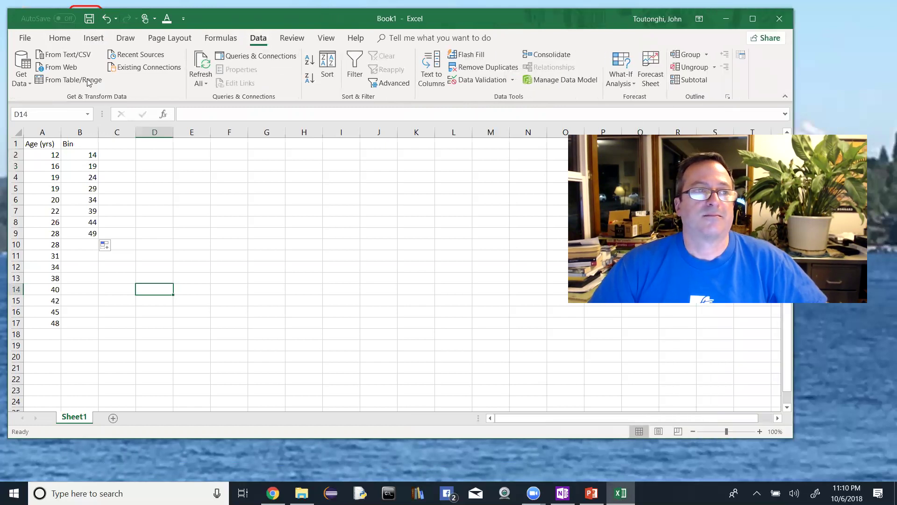
{"action": "left_click", "coordinate": [56, 39]}
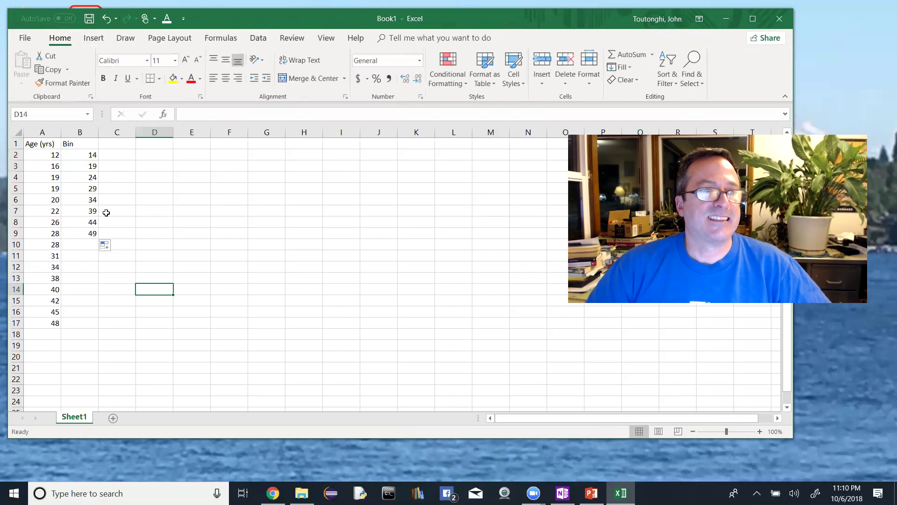
{"action": "left_click", "coordinate": [32, 146]}
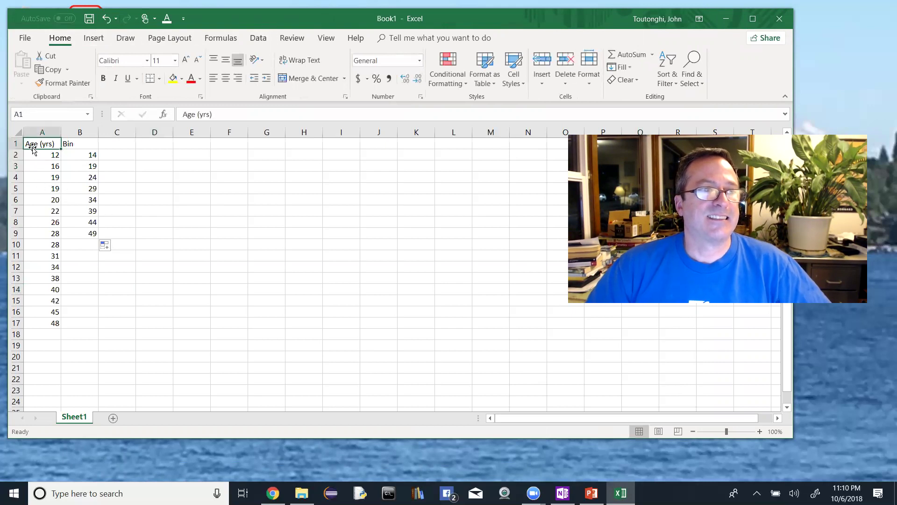
{"action": "left_click", "coordinate": [258, 37]}
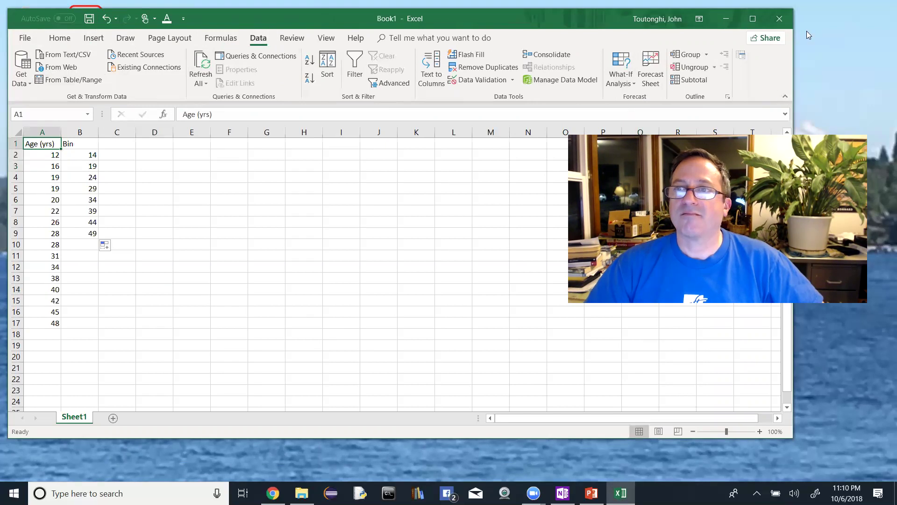
{"action": "left_click", "coordinate": [741, 56]}
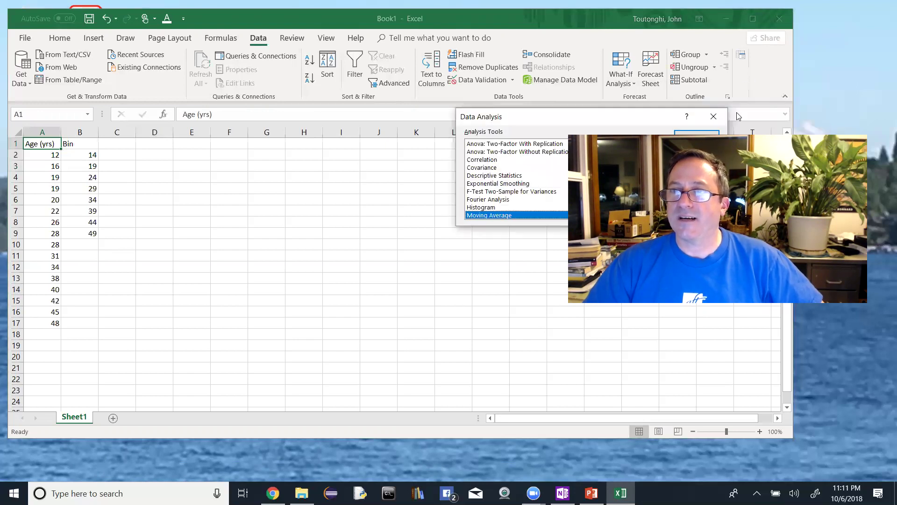
{"action": "key", "text": "Escape"}
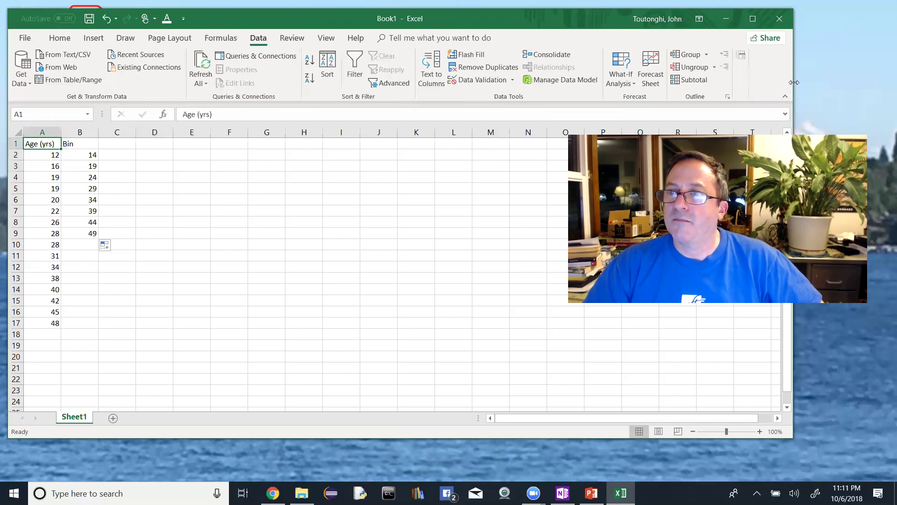
Widen the workbook window and start the Histogram tool from the data analysis tools
{"action": "left_click_drag", "start_coordinate": [793, 73], "coordinate": [853, 80]}
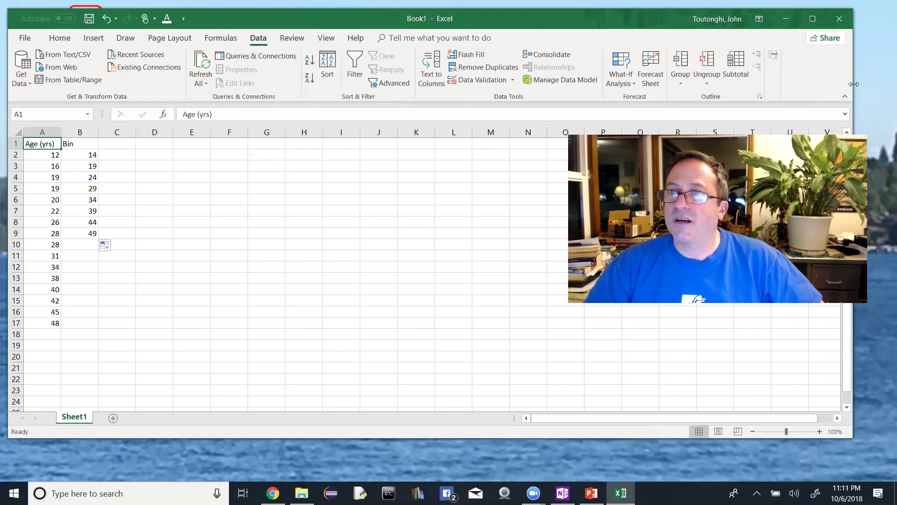
{"action": "left_click", "coordinate": [774, 56]}
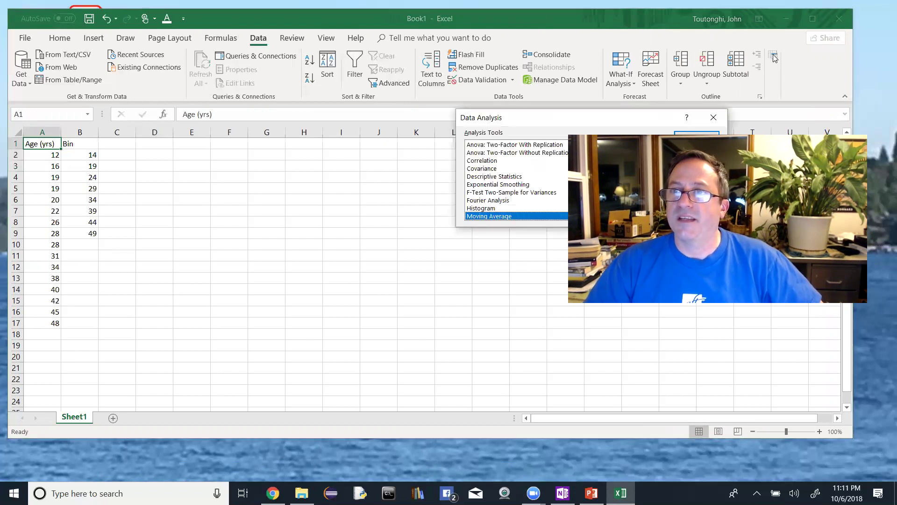
{"action": "left_click", "coordinate": [481, 208]}
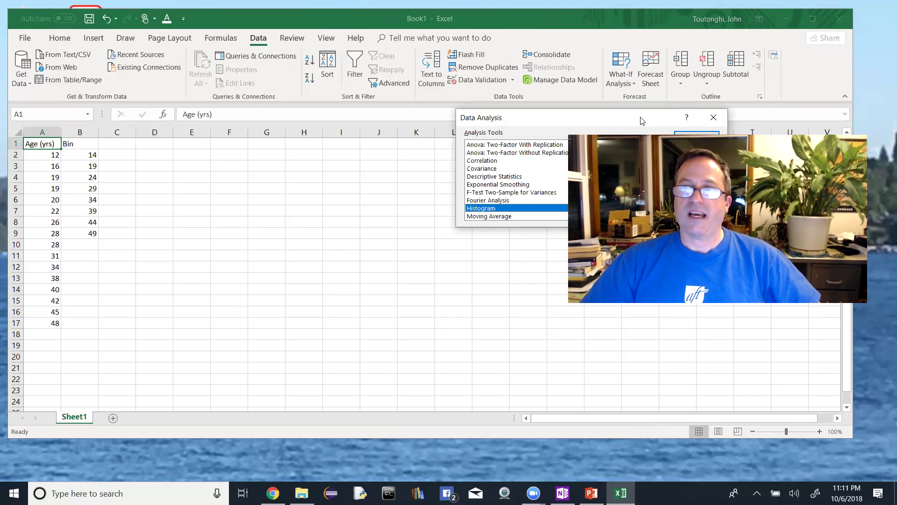
{"action": "left_click_drag", "start_coordinate": [642, 121], "coordinate": [509, 139]}
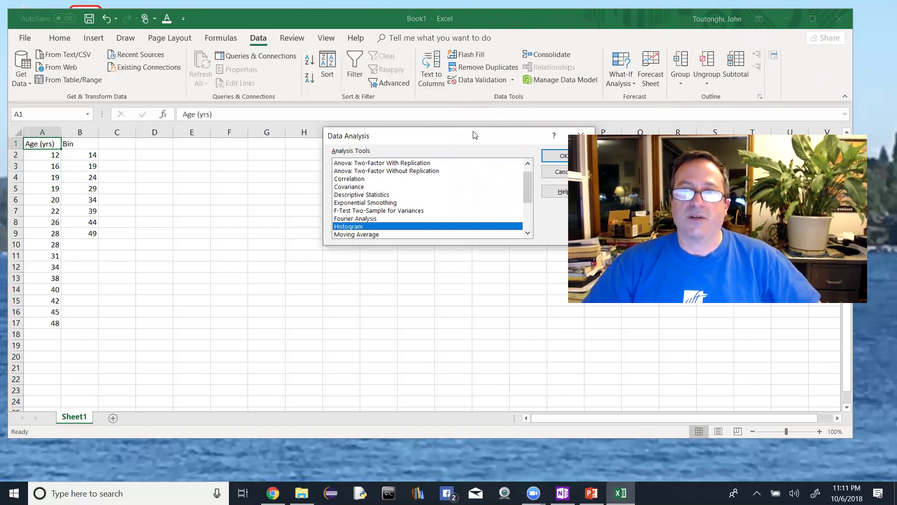
{"action": "left_click_drag", "start_coordinate": [475, 135], "coordinate": [438, 116]}
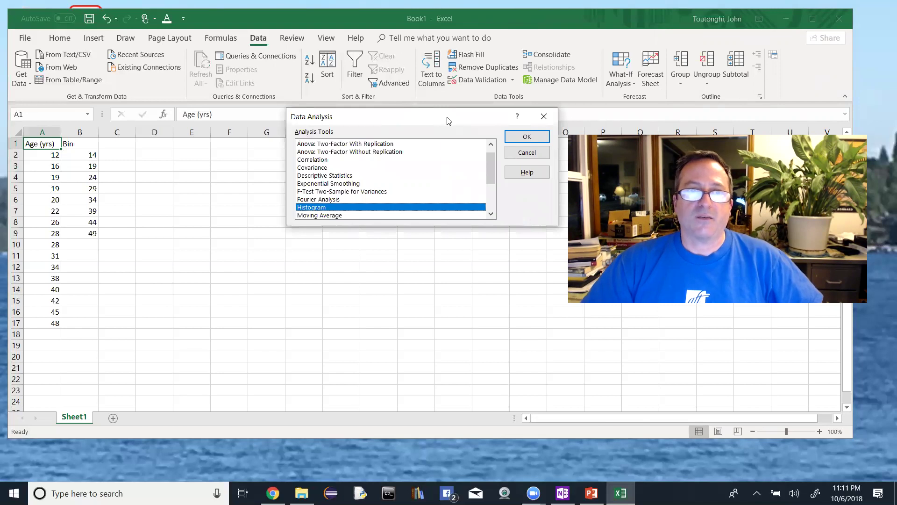
{"action": "left_click_drag", "start_coordinate": [448, 121], "coordinate": [448, 134]}
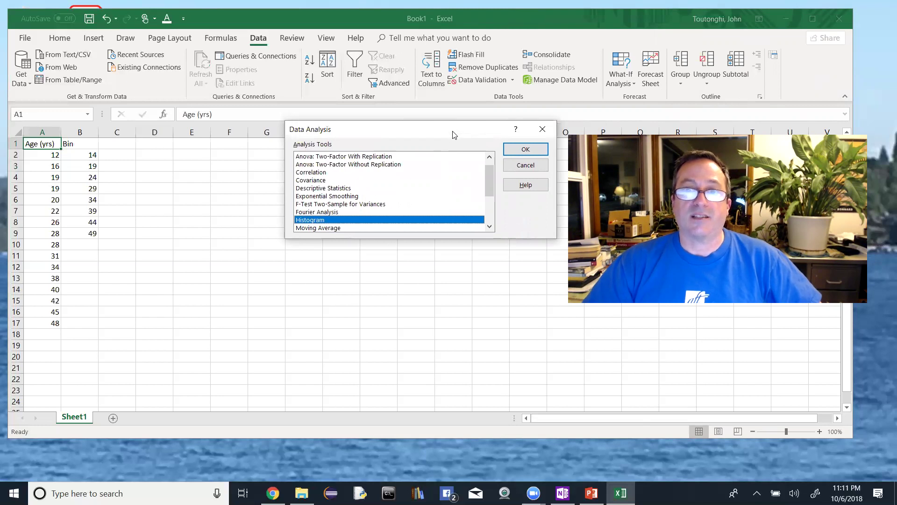
{"action": "left_click_drag", "start_coordinate": [453, 135], "coordinate": [463, 154]}
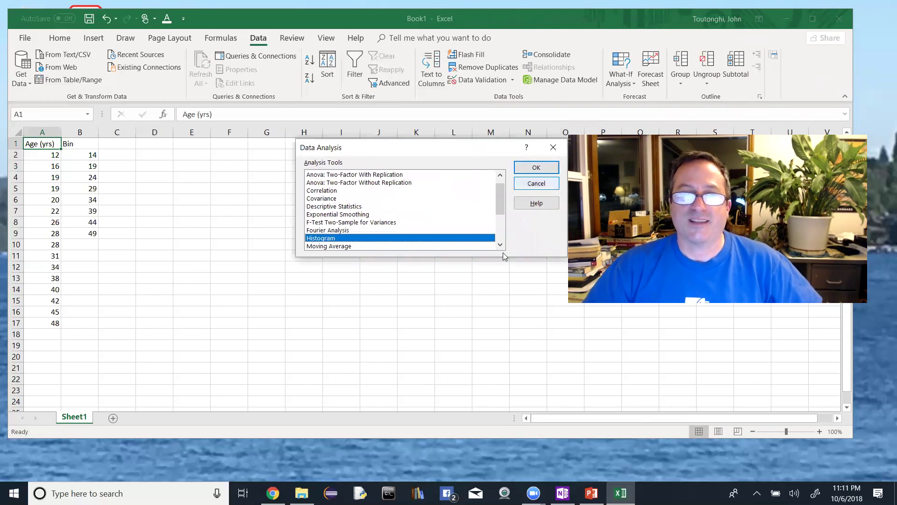
{"action": "left_click", "coordinate": [533, 169]}
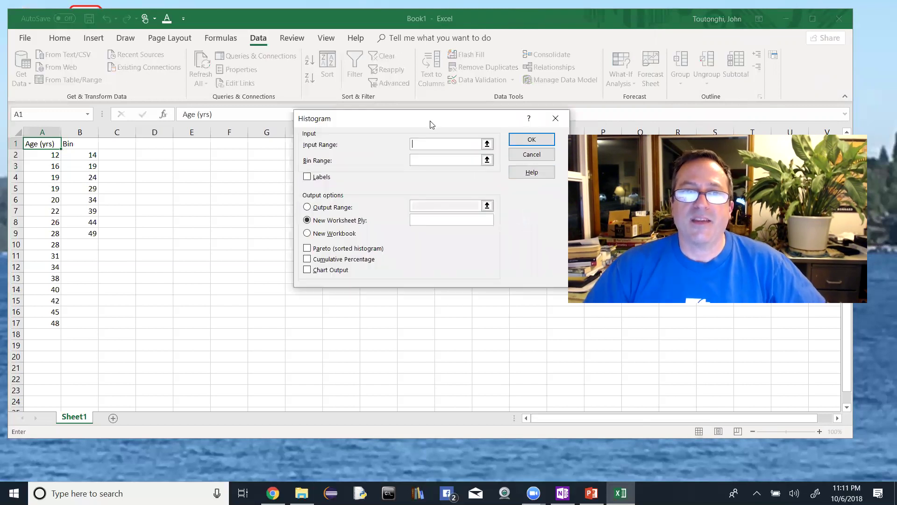
Set the histogram's input range to the ages in A1:A17 and its bin range to B1:B9
{"action": "left_click_drag", "start_coordinate": [431, 123], "coordinate": [425, 154]}
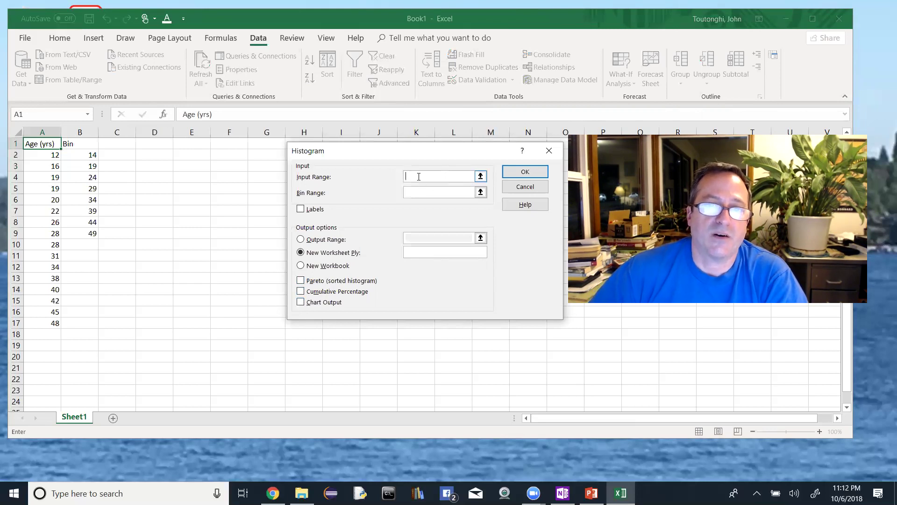
{"action": "left_click_drag", "start_coordinate": [47, 144], "coordinate": [22, 318]}
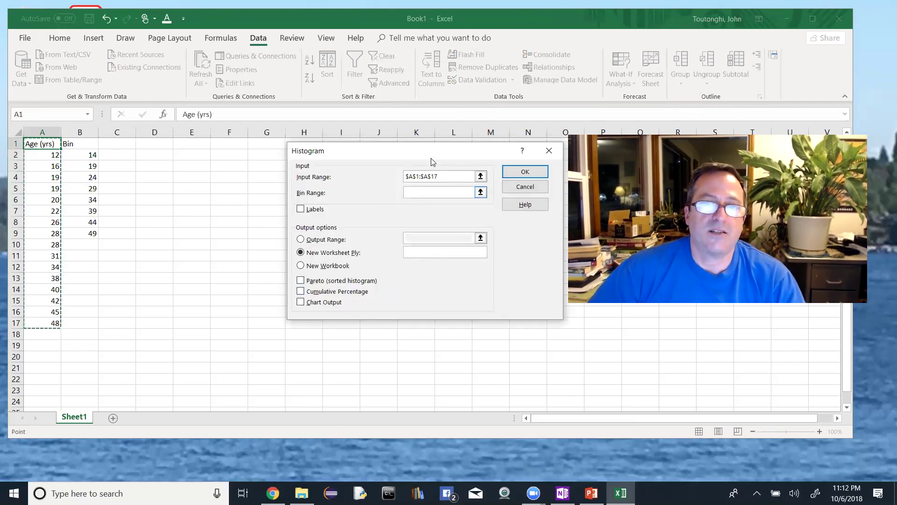
{"action": "left_click", "coordinate": [447, 193]}
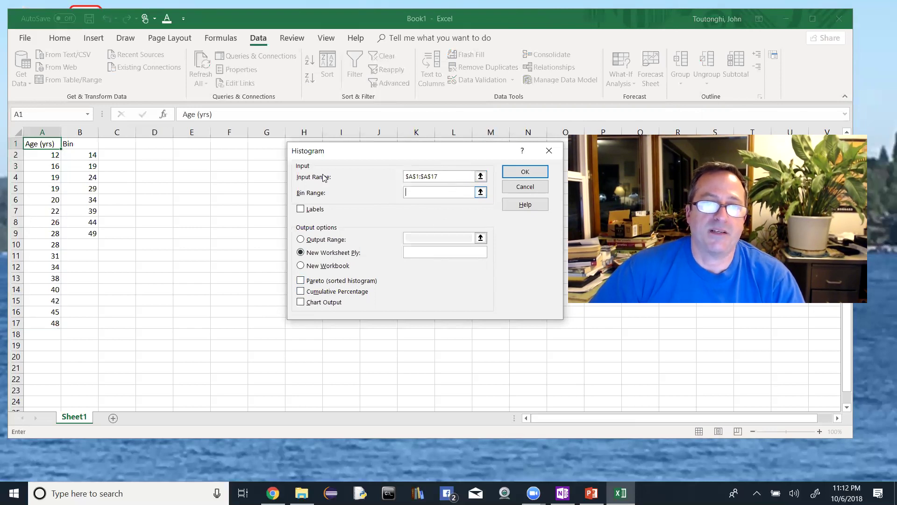
{"action": "left_click_drag", "start_coordinate": [85, 146], "coordinate": [86, 233]}
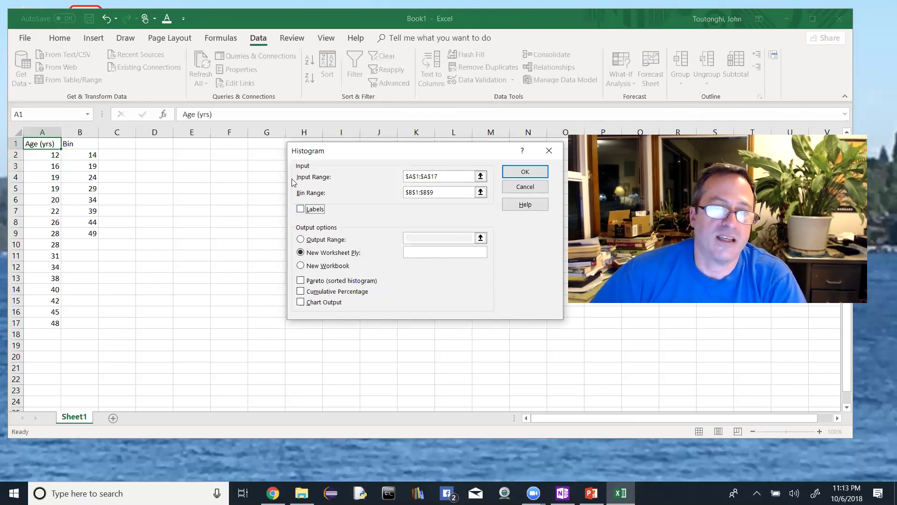
{"action": "left_click_drag", "start_coordinate": [421, 178], "coordinate": [398, 183]}
Enable Labels and Chart Output, set the output range to D1, and generate the histogram
{"action": "left_click", "coordinate": [300, 209]}
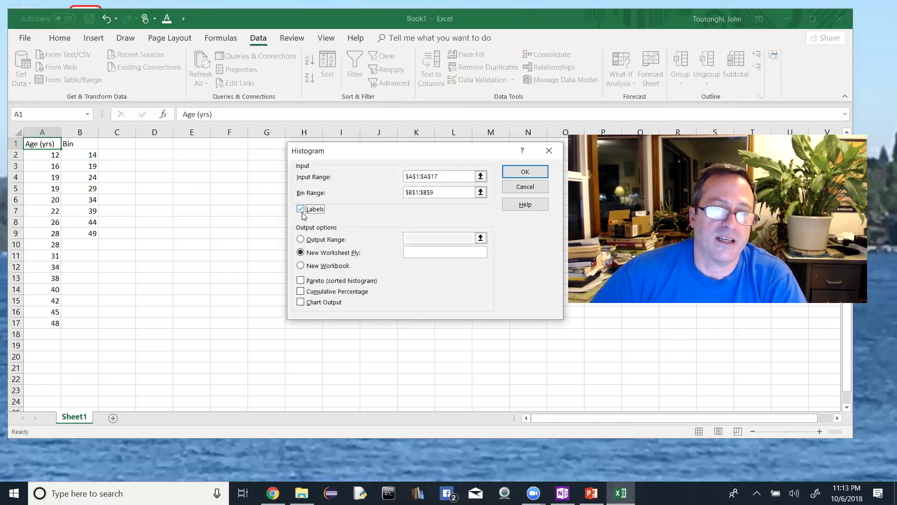
{"action": "left_click", "coordinate": [301, 239]}
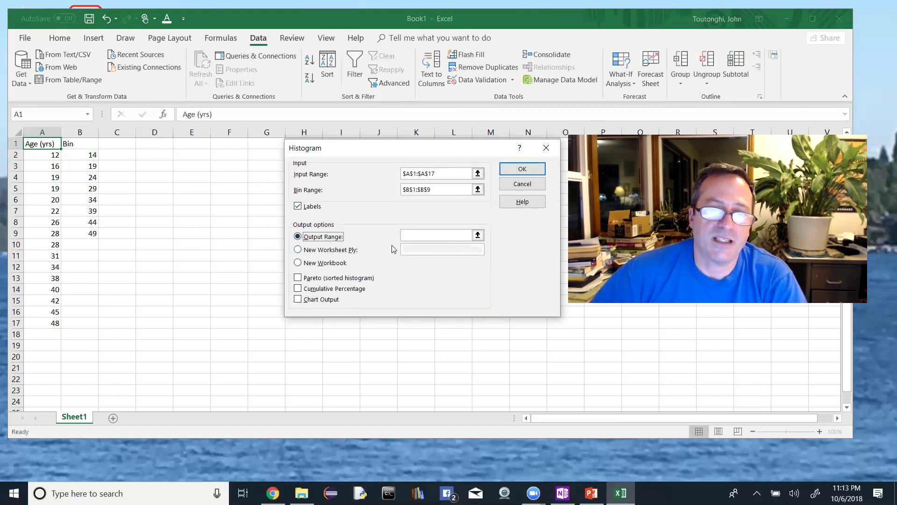
{"action": "left_click", "coordinate": [408, 236]}
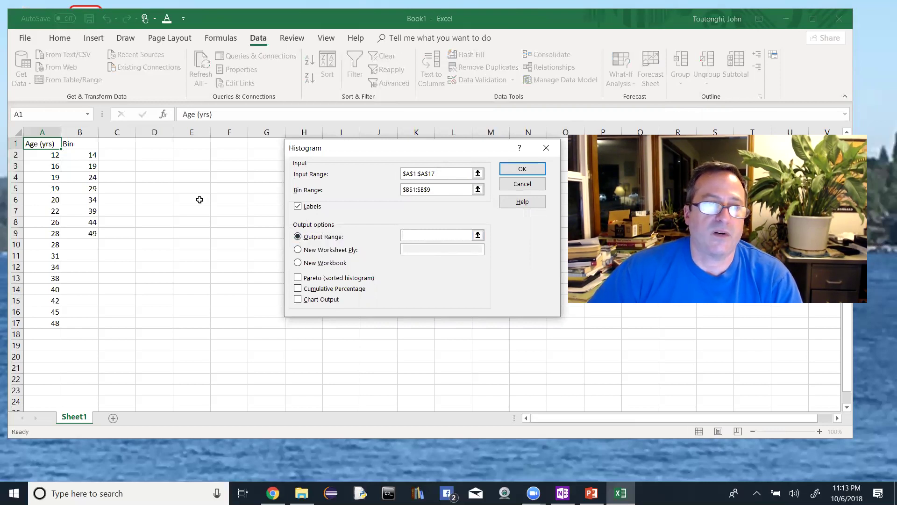
{"action": "left_click", "coordinate": [157, 144]}
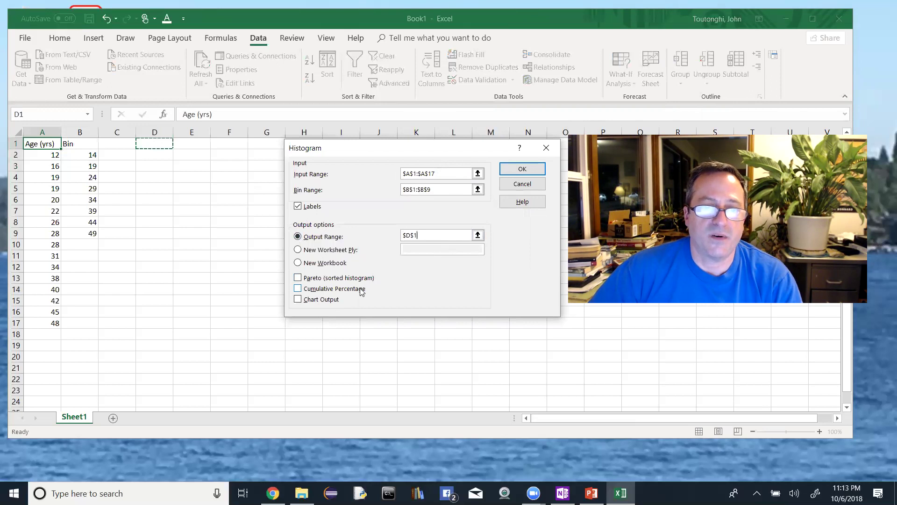
{"action": "left_click", "coordinate": [298, 302]}
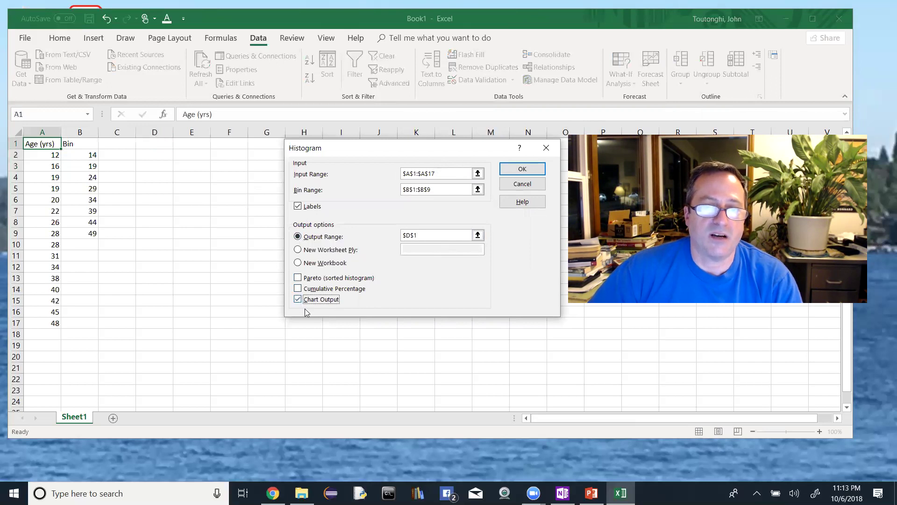
{"action": "left_click", "coordinate": [530, 174]}
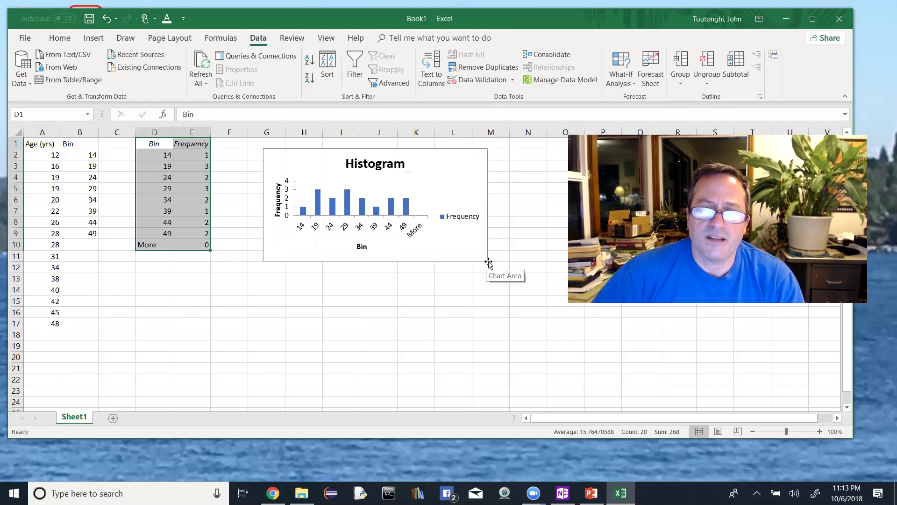
Enlarge the histogram chart so it extends to about column P and row 22
{"action": "left_click", "coordinate": [464, 243]}
{"action": "left_click_drag", "start_coordinate": [489, 270], "coordinate": [605, 375]}
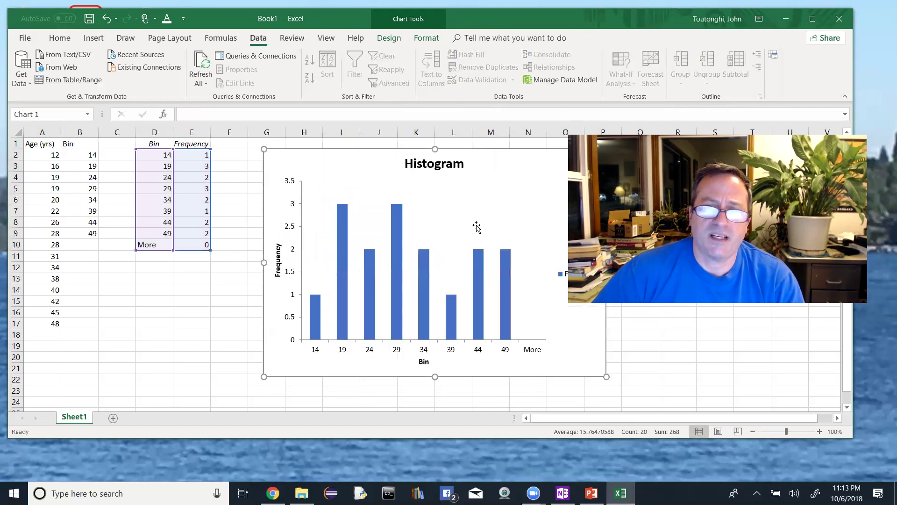
{"action": "left_click", "coordinate": [413, 164]}
{"action": "left_click_drag", "start_coordinate": [367, 160], "coordinate": [368, 161]}
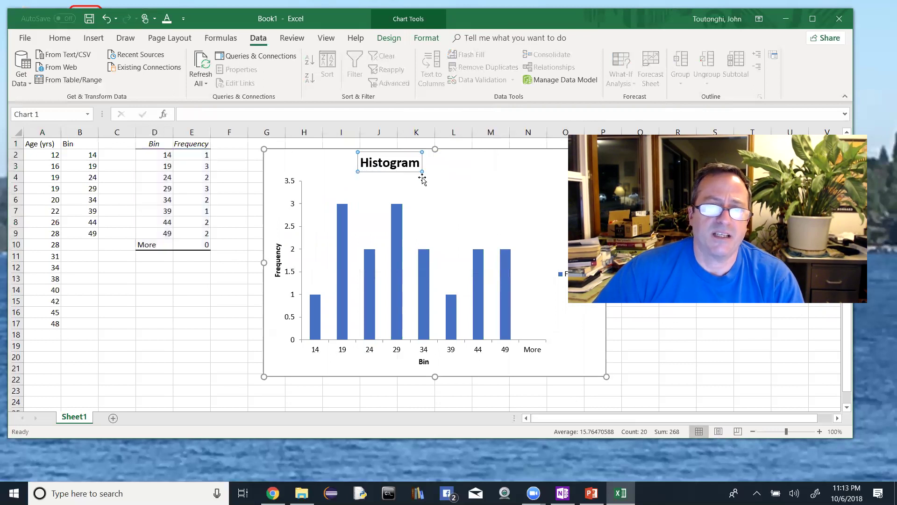
{"action": "key", "text": "ctrl+z"}
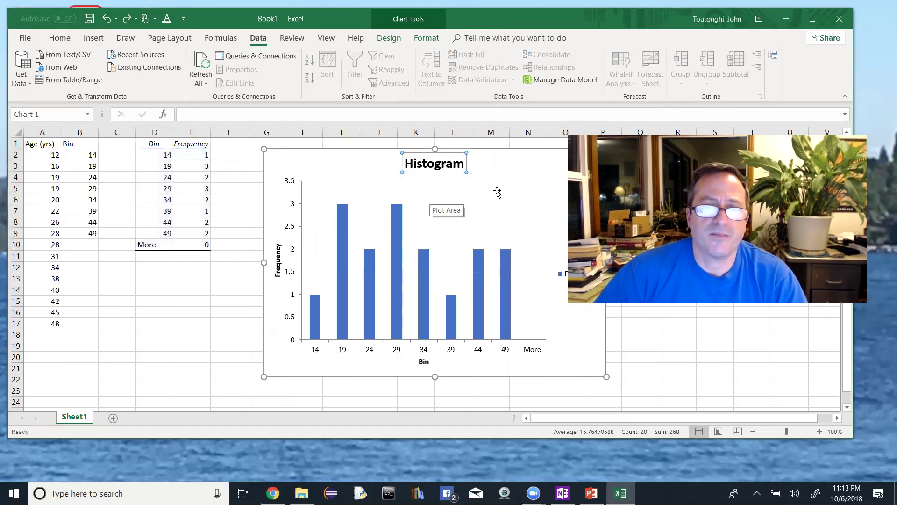
Move the histogram chart closer to the frequency table and delete its Frequency legend
{"action": "left_click", "coordinate": [500, 182]}
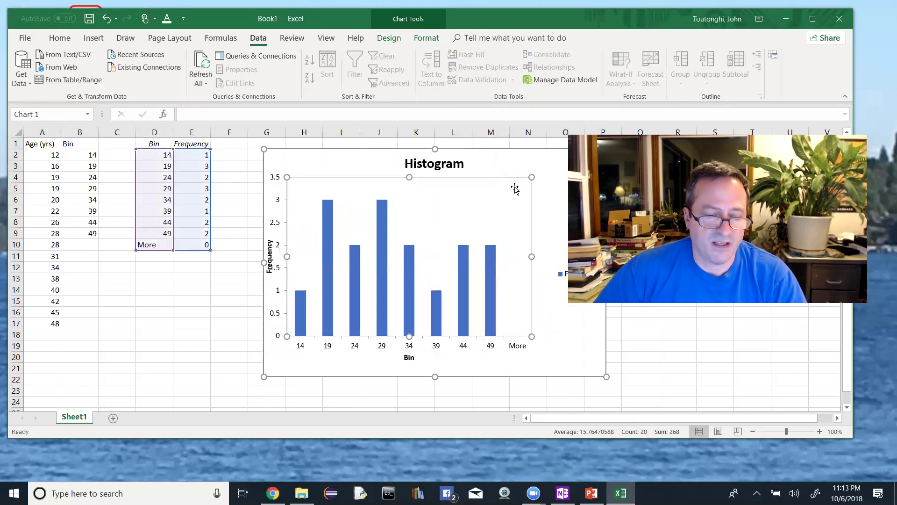
{"action": "left_click_drag", "start_coordinate": [518, 157], "coordinate": [475, 158]}
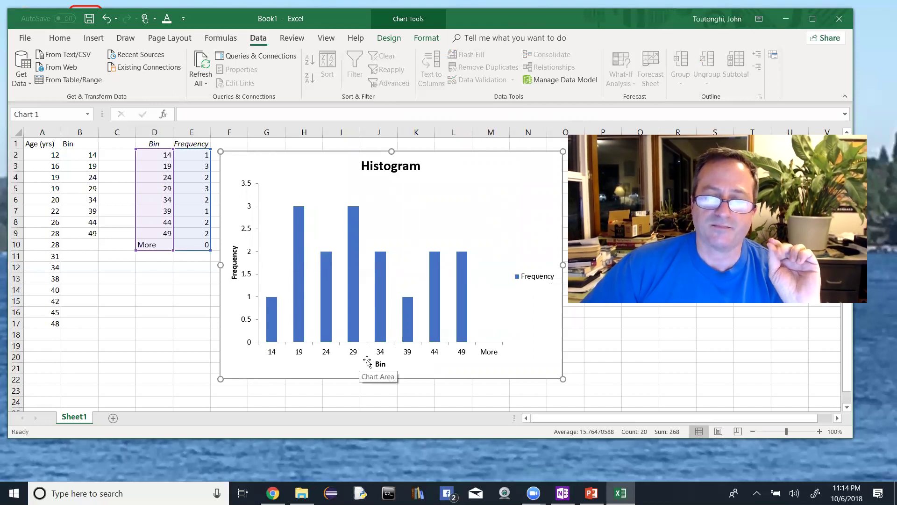
{"action": "left_click", "coordinate": [532, 280]}
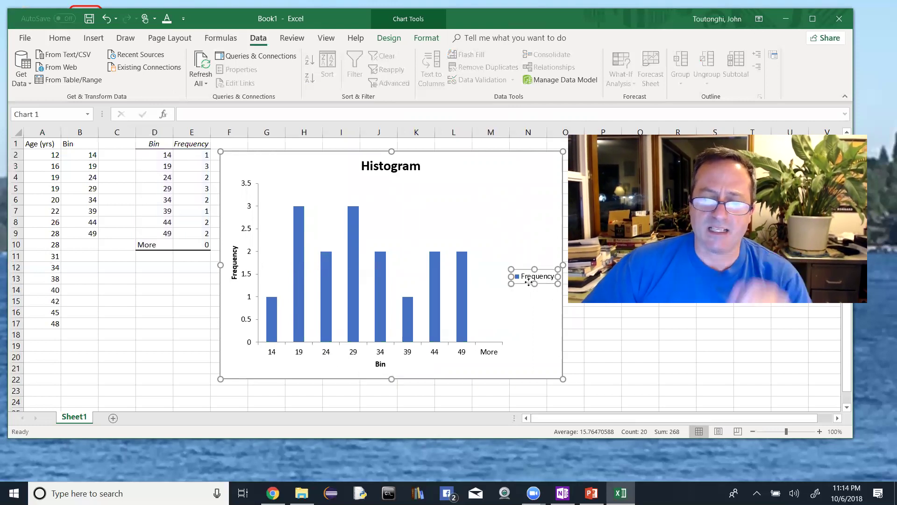
{"action": "key", "text": "Delete"}
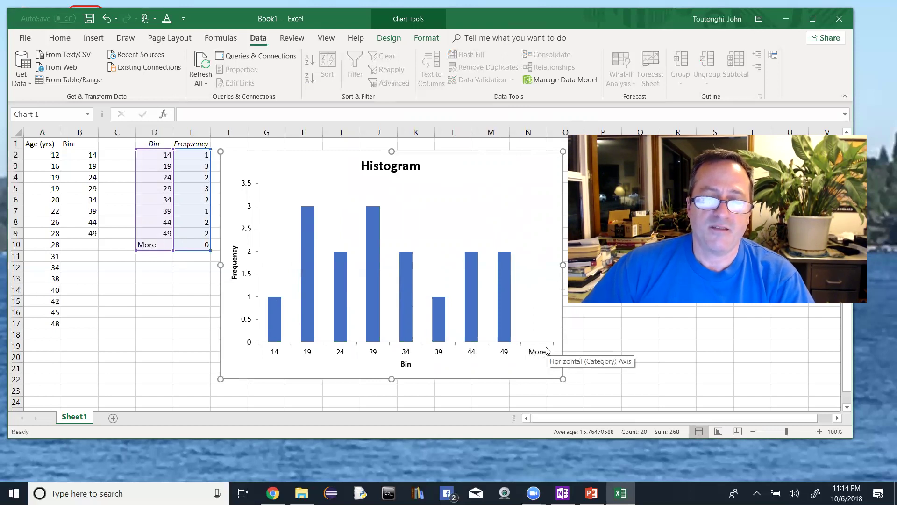
Clear the More row in D10:E10 of the frequency table to remove that category from the chart
{"action": "left_click", "coordinate": [192, 244]}
{"action": "key", "text": "BackSpace"}
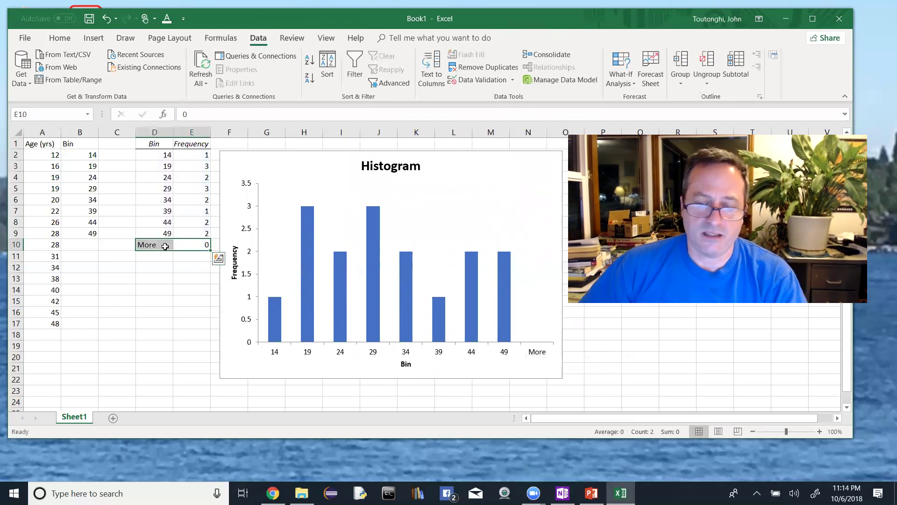
{"action": "key", "text": "Escape"}
{"action": "key", "text": "Delete"}
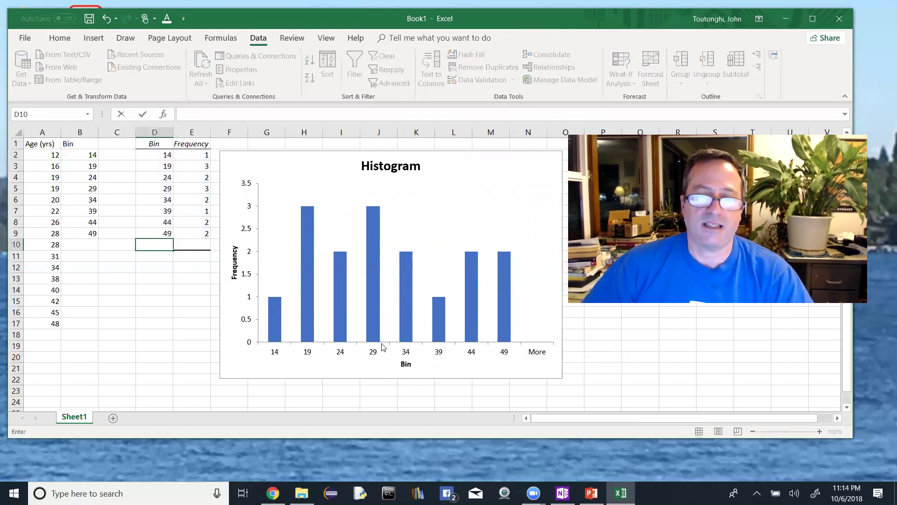
{"action": "left_click", "coordinate": [509, 337]}
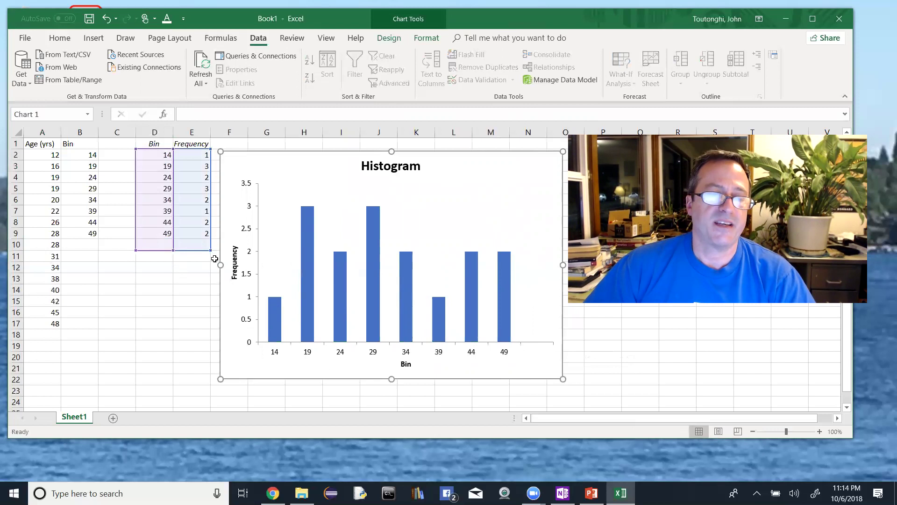
Try to relabel the first bin in D2 of the frequency table as 10-14, and undo the entry
{"action": "left_click", "coordinate": [158, 154]}
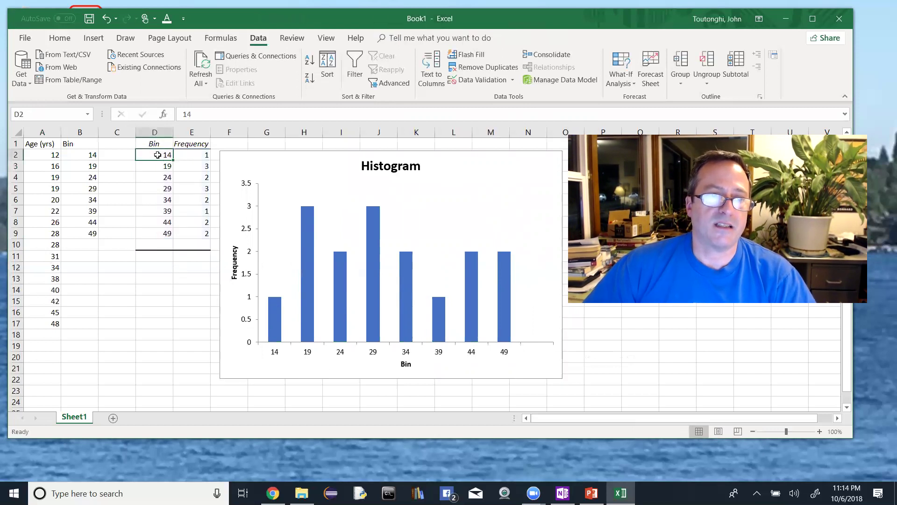
{"action": "double_click", "coordinate": [158, 155]}
{"action": "type", "text": "10-"}
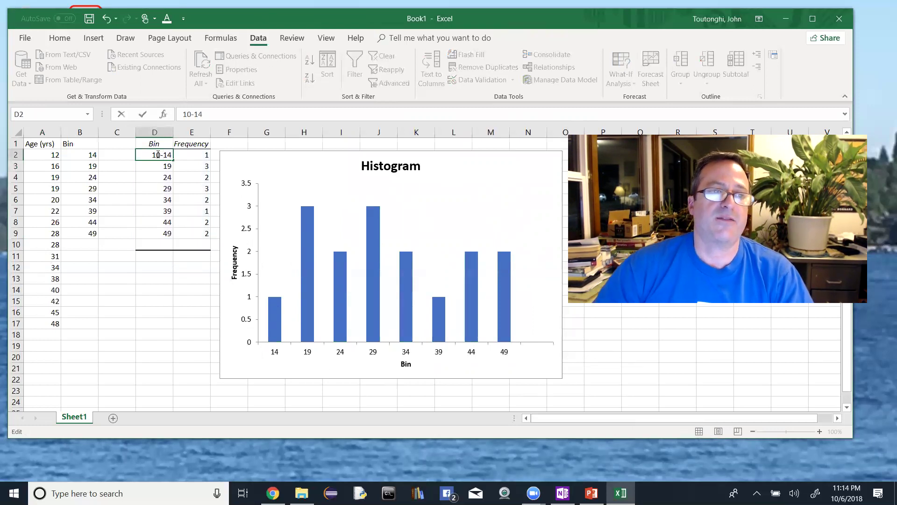
{"action": "key", "text": "Tab"}
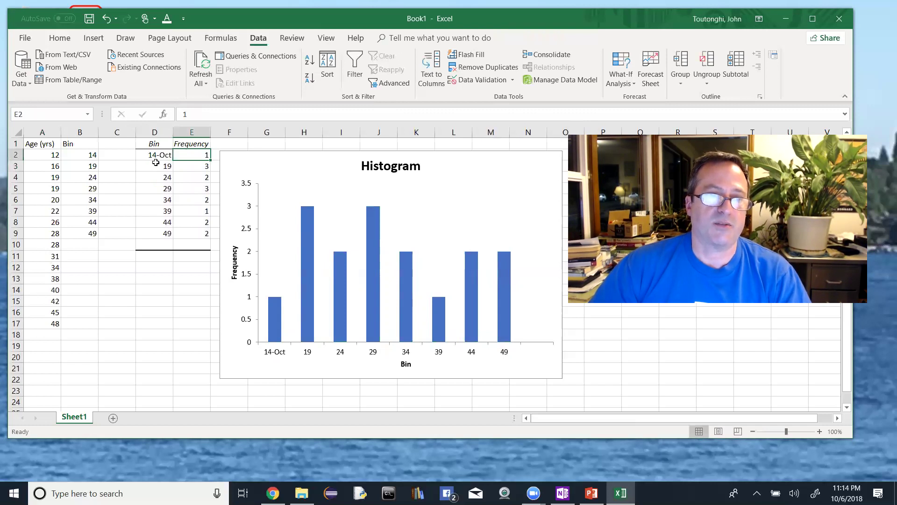
{"action": "left_click", "coordinate": [160, 153]}
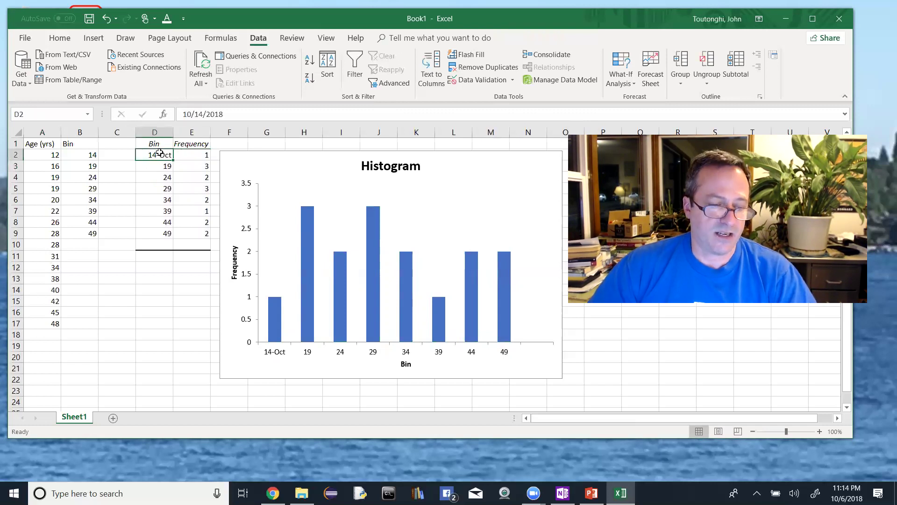
{"action": "key", "text": "ctrl+z"}
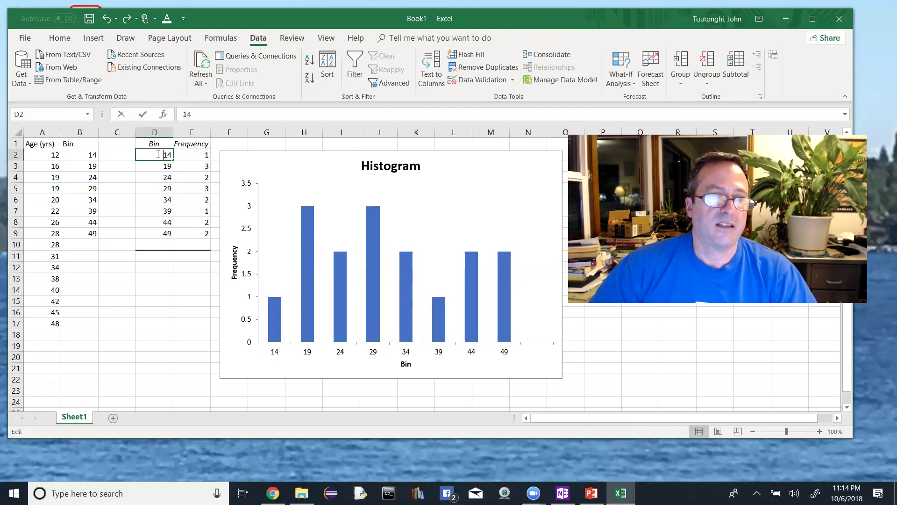
Try again to enter 10-14 as the bin label in D2
{"action": "double_click", "coordinate": [159, 155]}
{"action": "type", "text": "10-"}
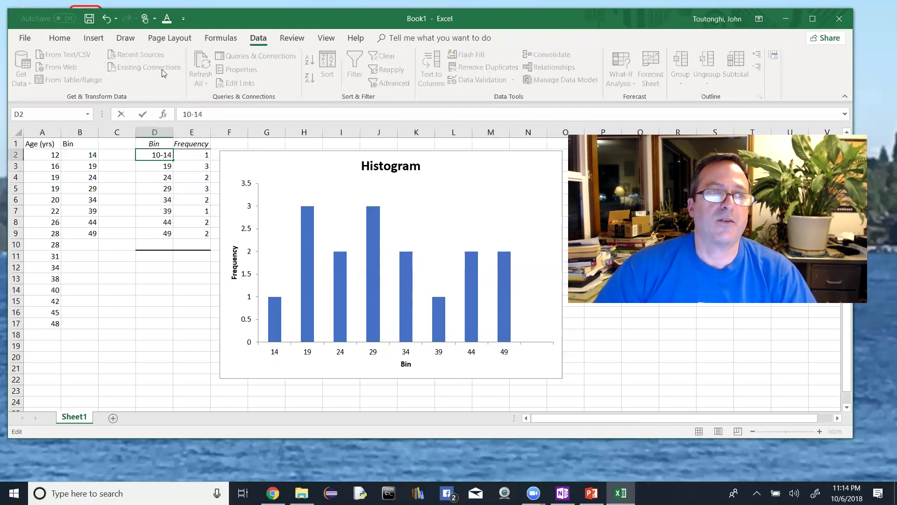
{"action": "left_click", "coordinate": [54, 39]}
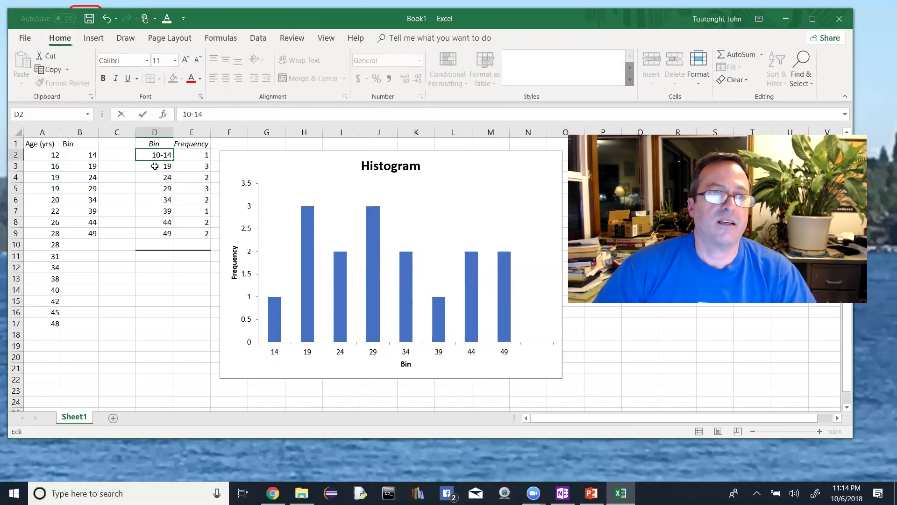
{"action": "key", "text": "Return"}
{"action": "key", "text": "Up"}
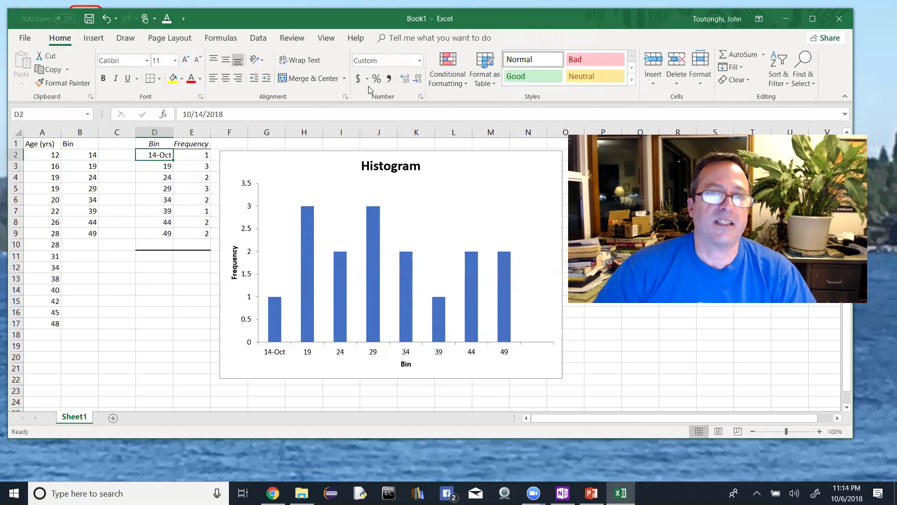
Set the number format of cell D2 to Text
{"action": "left_click", "coordinate": [422, 98]}
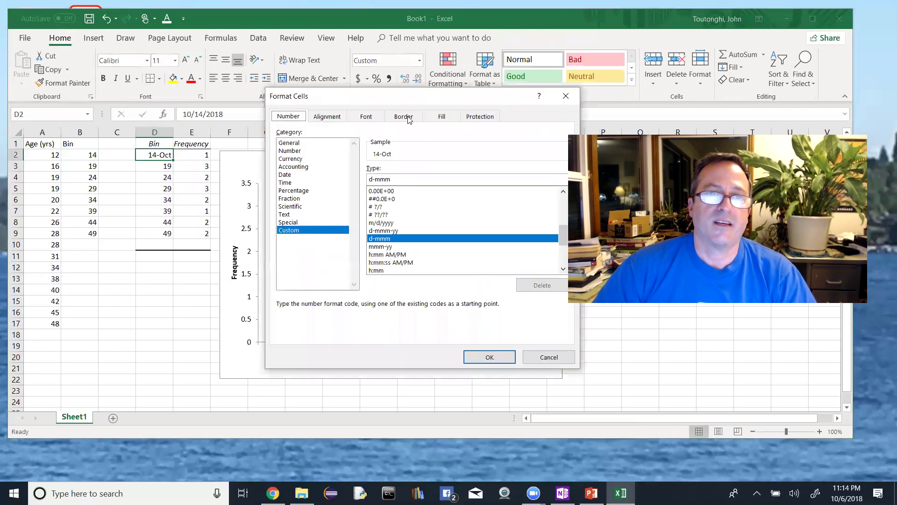
{"action": "left_click", "coordinate": [295, 215]}
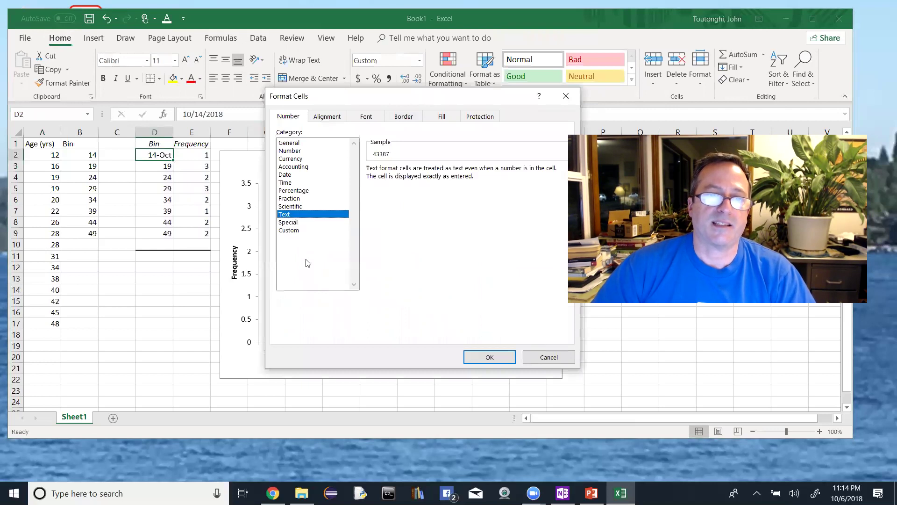
{"action": "left_click", "coordinate": [488, 357]}
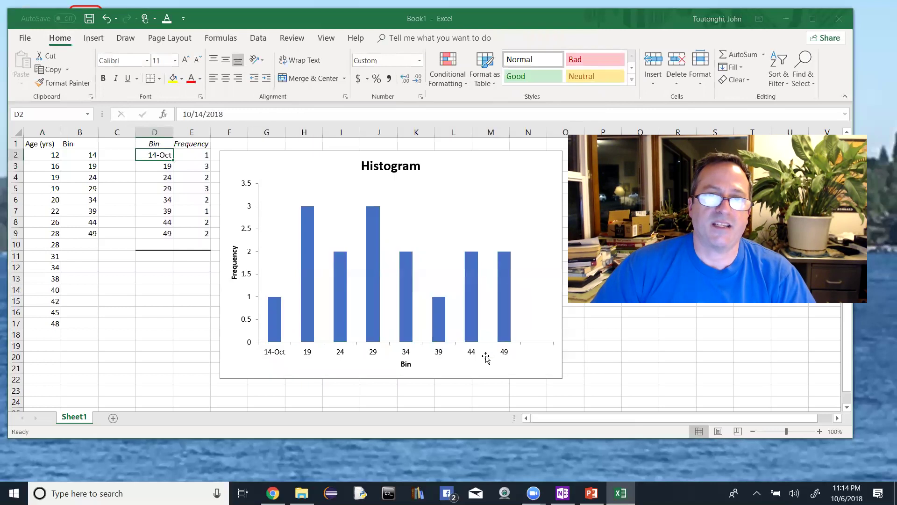
{"action": "left_click", "coordinate": [421, 98]}
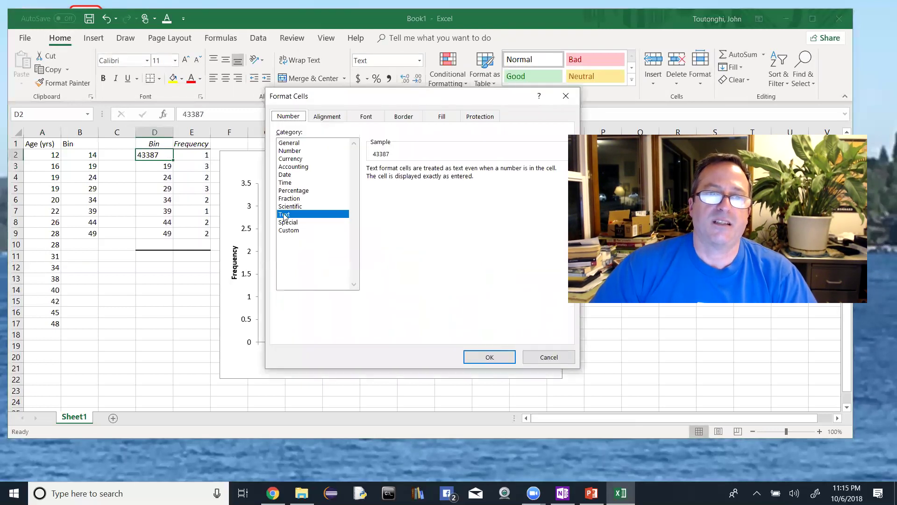
{"action": "left_click", "coordinate": [491, 359]}
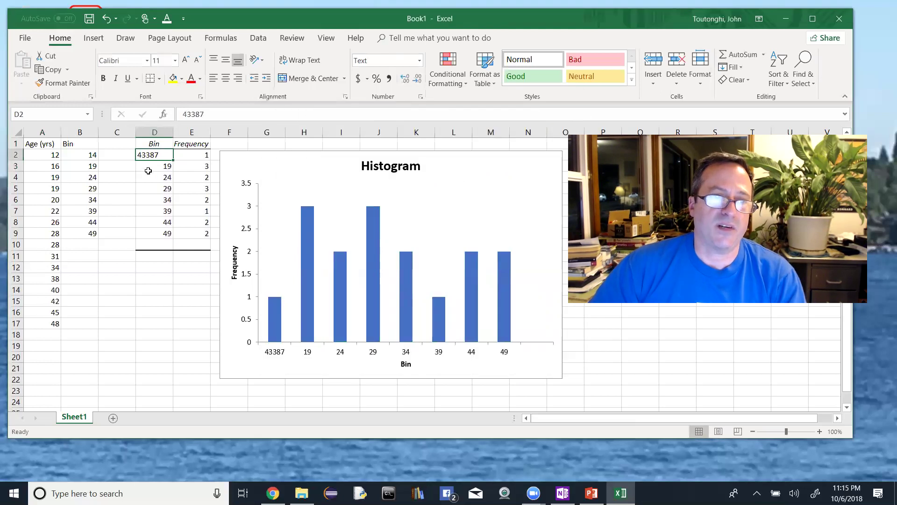
Replace the content of the Text-formatted cell D2 with the bin label 10-14
{"action": "double_click", "coordinate": [160, 157]}
{"action": "double_click", "coordinate": [159, 156]}
{"action": "type", "text": "10-14"}
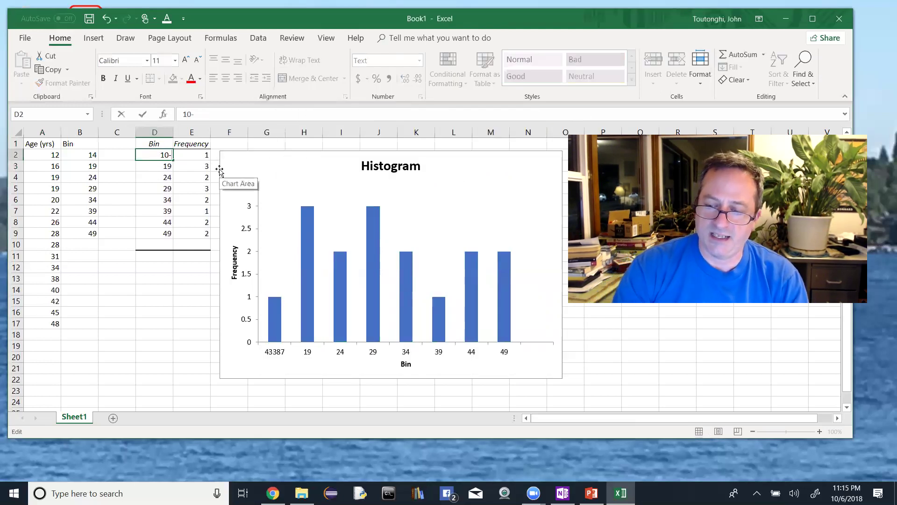
{"action": "key", "text": "Tab"}
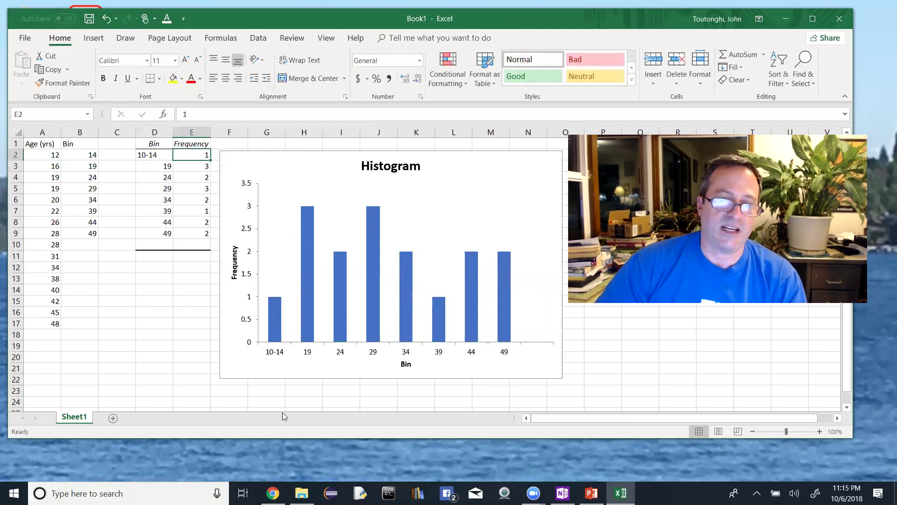
Relabel the bins in D3 and D4 of the frequency table as 15-19 and 20-24
{"action": "double_click", "coordinate": [159, 163]}
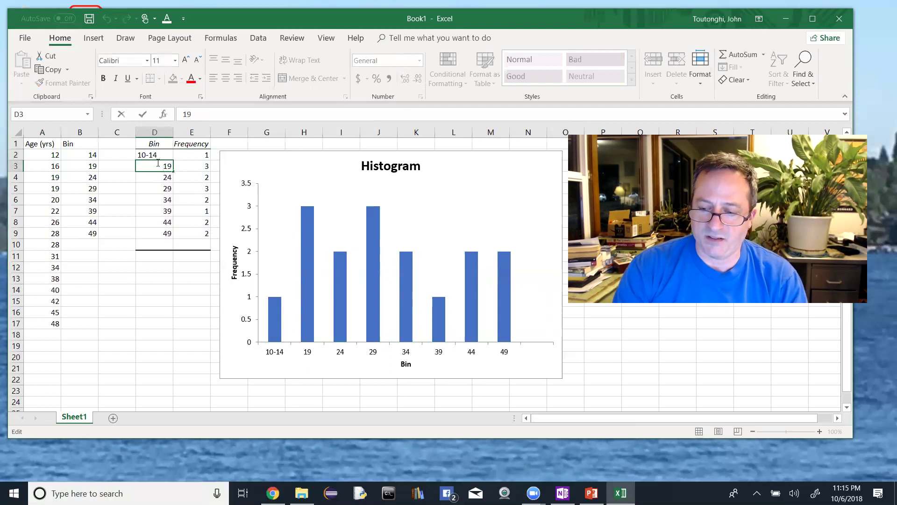
{"action": "type", "text": "15-"}
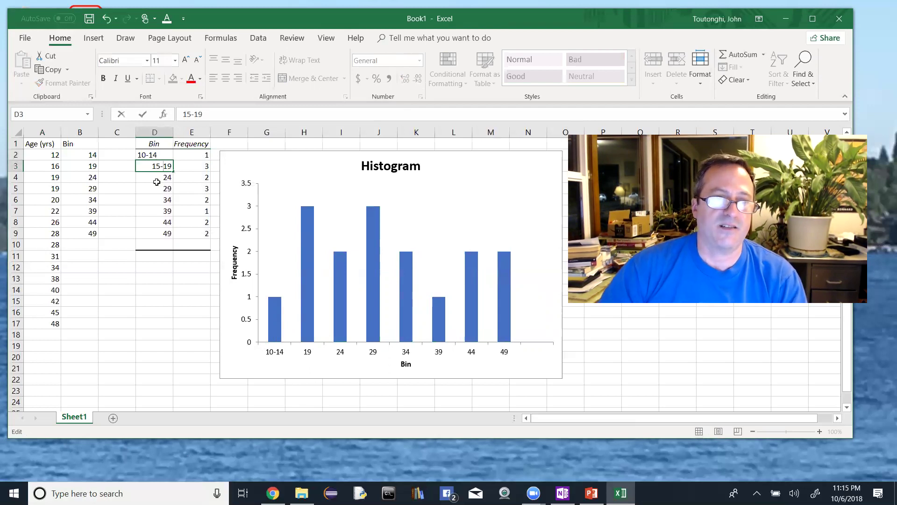
{"action": "key", "text": "Return"}
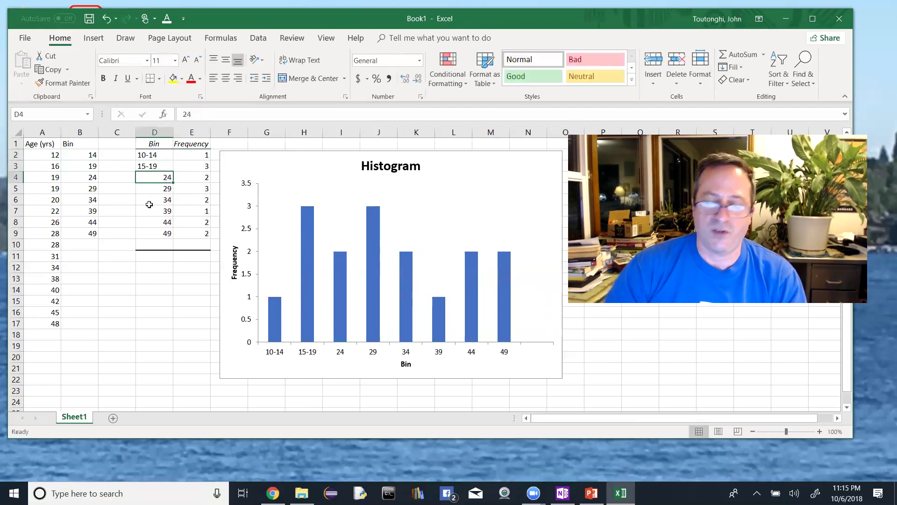
{"action": "type", "text": "20-24"}
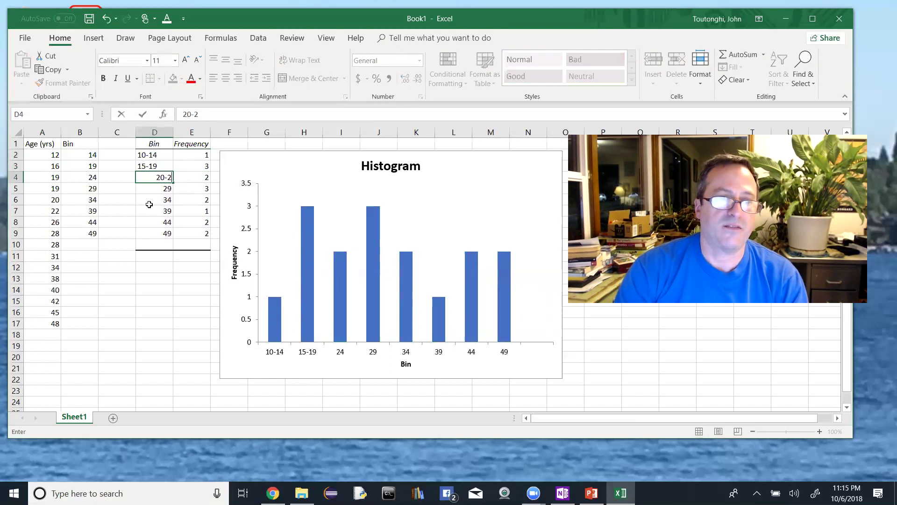
{"action": "left_click", "coordinate": [160, 196]}
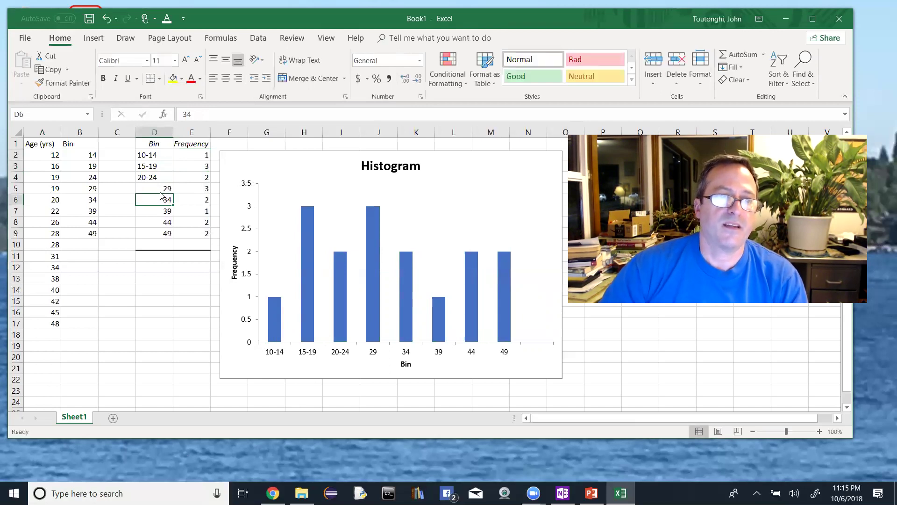
Relabel the bin in D5 of the frequency table as 25-29
{"action": "double_click", "coordinate": [160, 189]}
{"action": "left_click_drag", "start_coordinate": [160, 167], "coordinate": [170, 185]}
{"action": "left_click", "coordinate": [149, 188]}
{"action": "key", "text": "Up"}
{"action": "double_click", "coordinate": [168, 188]}
{"action": "type", "text": "5-2"}
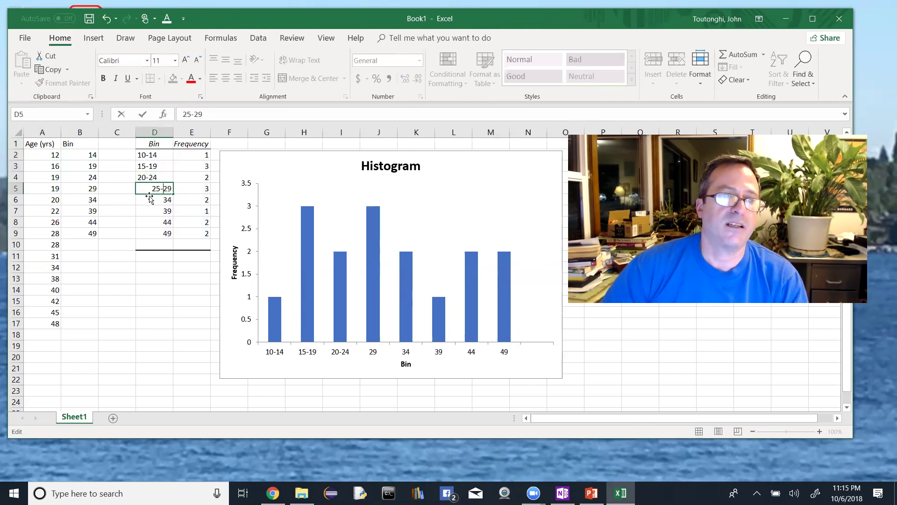
{"action": "key", "text": "ctrl+Return"}
Relabel the bins in D6 and D7 of the frequency table as 30-34 and 35-39
{"action": "double_click", "coordinate": [153, 198]}
{"action": "type", "text": "30-"}
{"action": "left_click", "coordinate": [153, 209]}
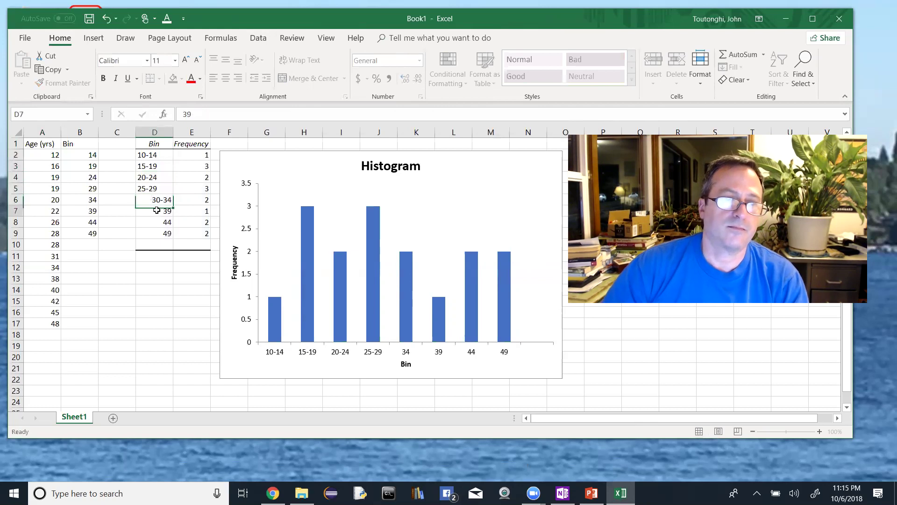
{"action": "type", "text": "35-39"}
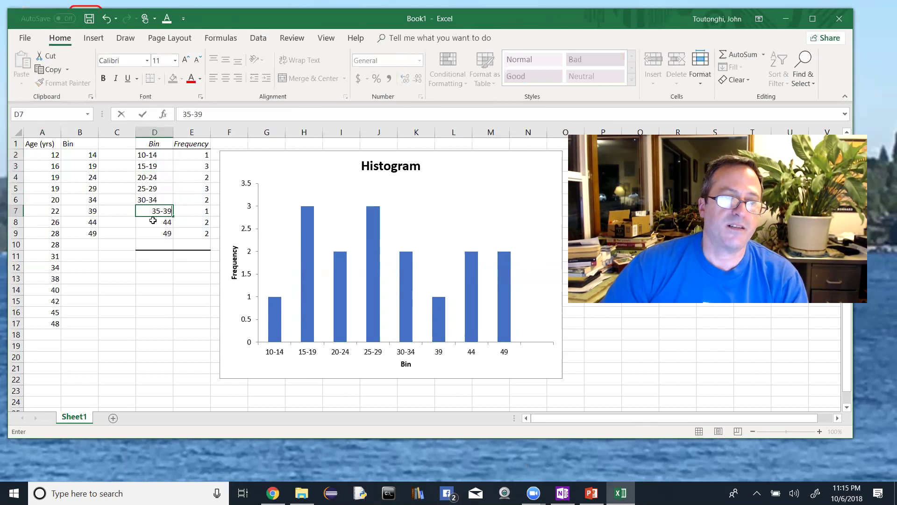
Relabel the last two bins in D8 and D9 as 40-44 and 45-49
{"action": "left_click", "coordinate": [153, 220]}
{"action": "type", "text": "40-"}
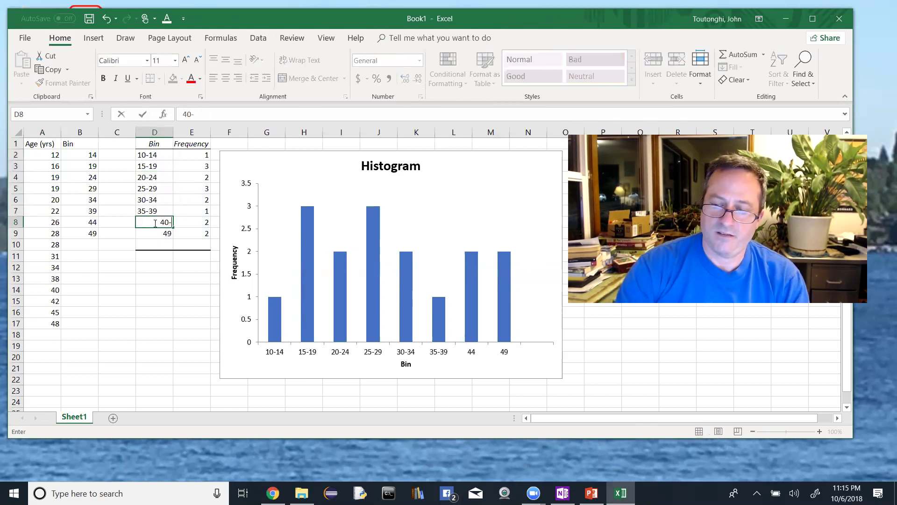
{"action": "type", "text": "44"}
{"action": "left_click", "coordinate": [157, 234]}
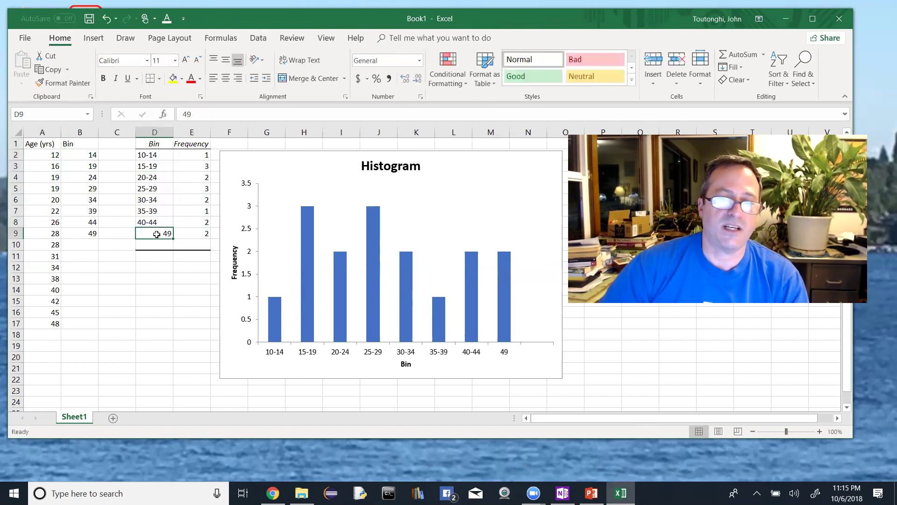
{"action": "type", "text": "45-49"}
{"action": "key", "text": "Tab"}
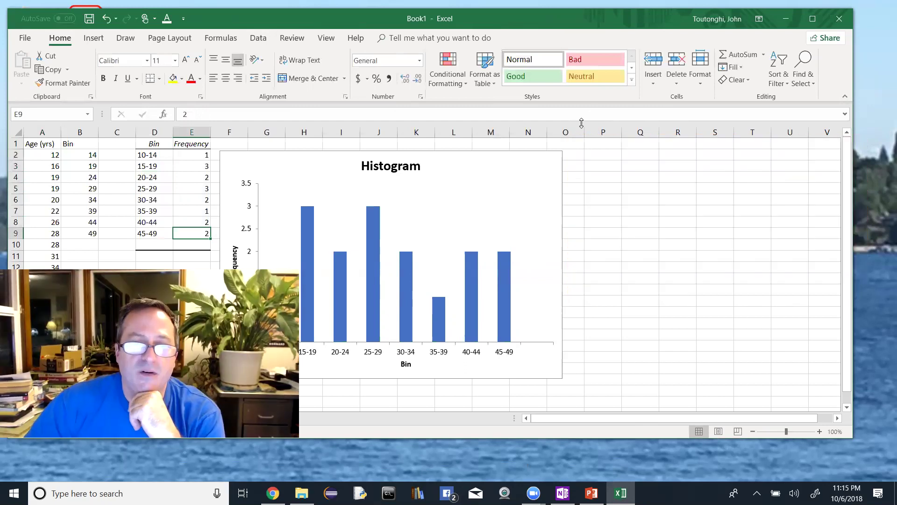
Set the gap width of the histogram's Frequency series to 0%
{"action": "double_click", "coordinate": [505, 306]}
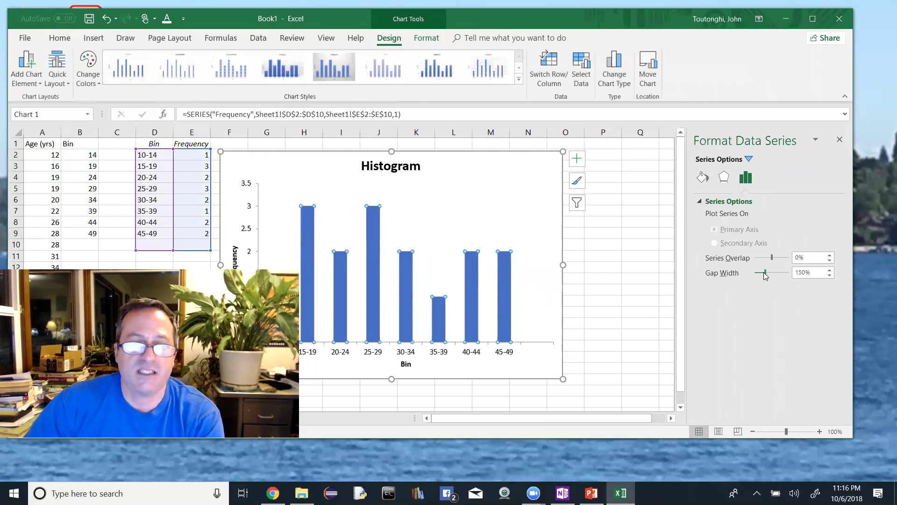
{"action": "left_click_drag", "start_coordinate": [763, 277], "coordinate": [750, 274]}
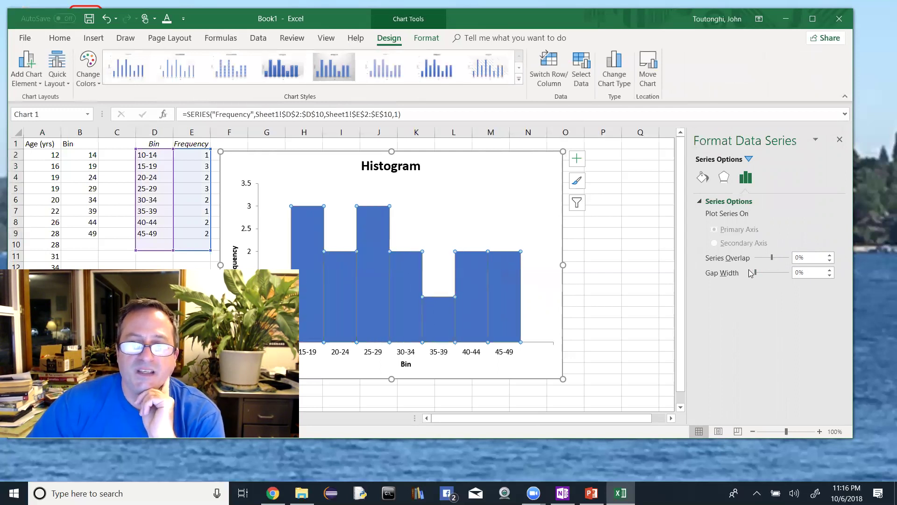
Examine the histogram bars one by one, from the 15-19 bin to the 45-49 bin
{"action": "right_click", "coordinate": [476, 292]}
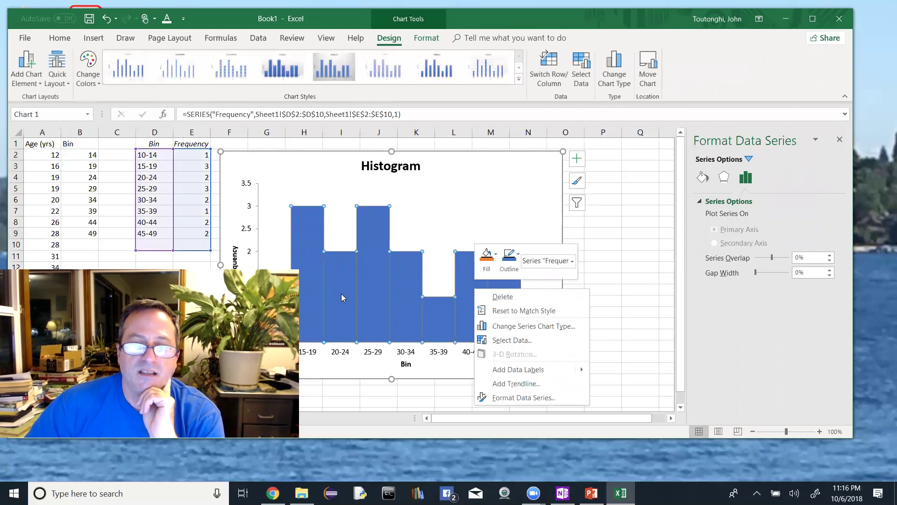
{"action": "left_click", "coordinate": [312, 296]}
{"action": "left_click", "coordinate": [316, 296]}
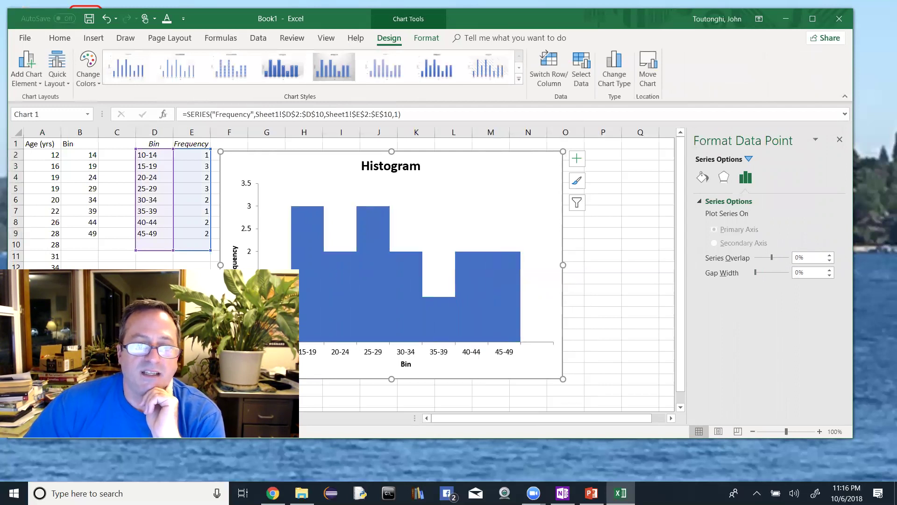
{"action": "left_click", "coordinate": [345, 295]}
{"action": "left_click", "coordinate": [378, 280]}
{"action": "left_click", "coordinate": [413, 298]}
{"action": "left_click", "coordinate": [426, 312]}
{"action": "left_click", "coordinate": [477, 306]}
{"action": "left_click", "coordinate": [498, 306]}
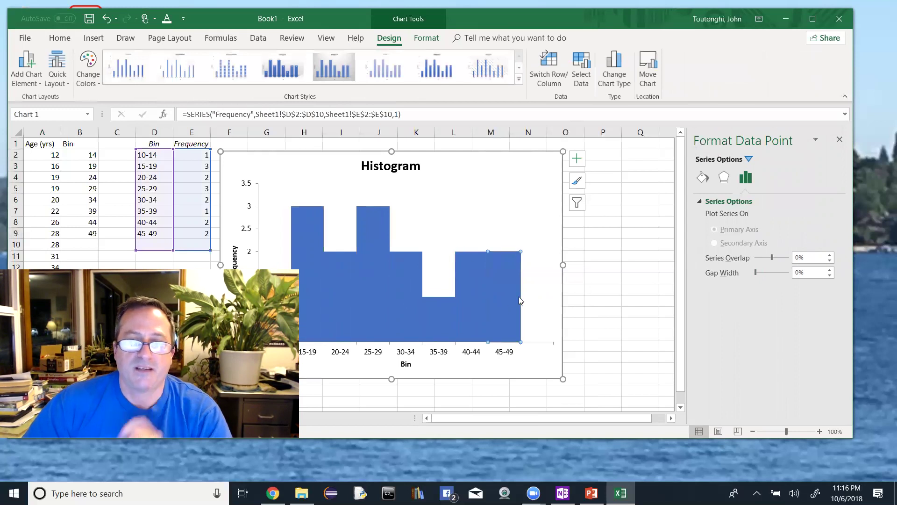
{"action": "left_click", "coordinate": [532, 213]}
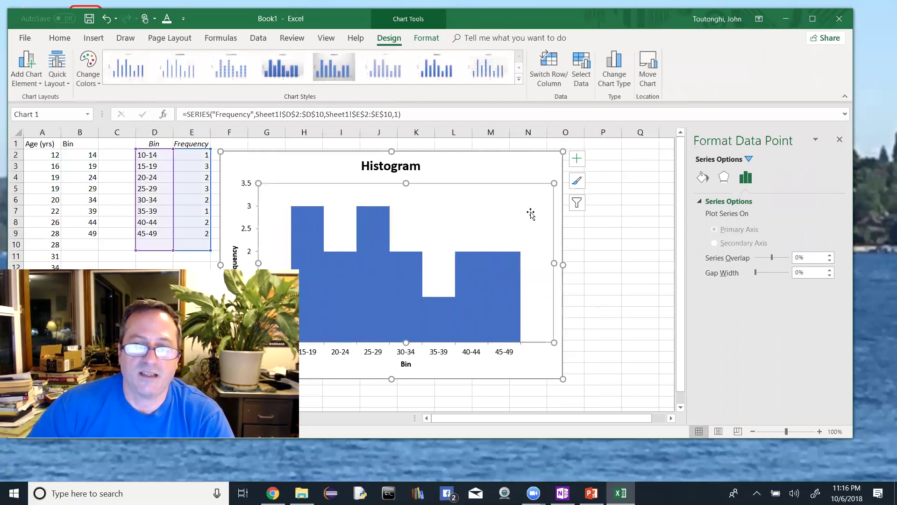
Give the bars of the histogram's Frequency series a black outline
{"action": "left_click", "coordinate": [503, 279]}
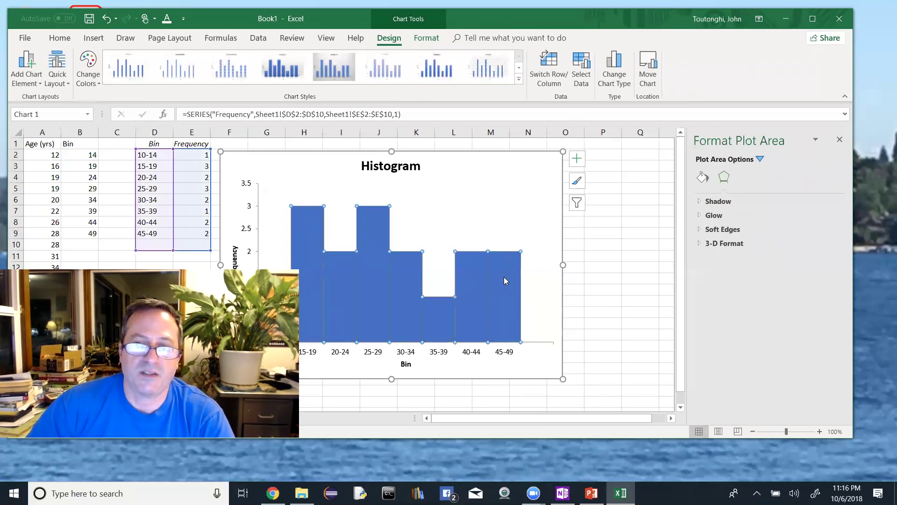
{"action": "right_click", "coordinate": [474, 311]}
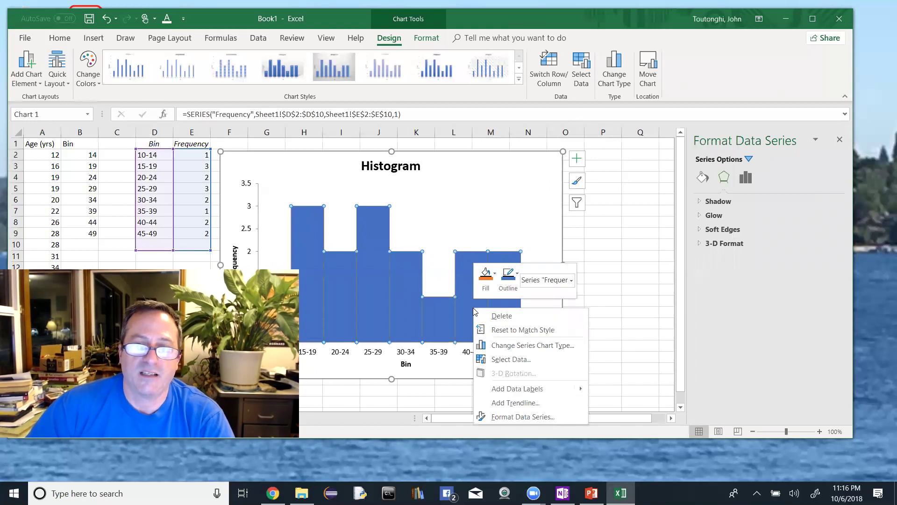
{"action": "left_click", "coordinate": [518, 276]}
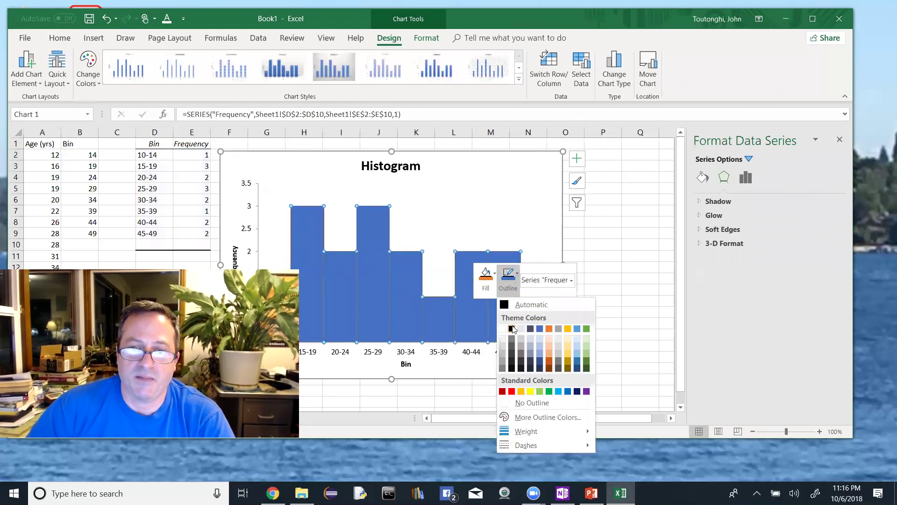
{"action": "left_click", "coordinate": [513, 330]}
{"action": "left_click", "coordinate": [532, 323]}
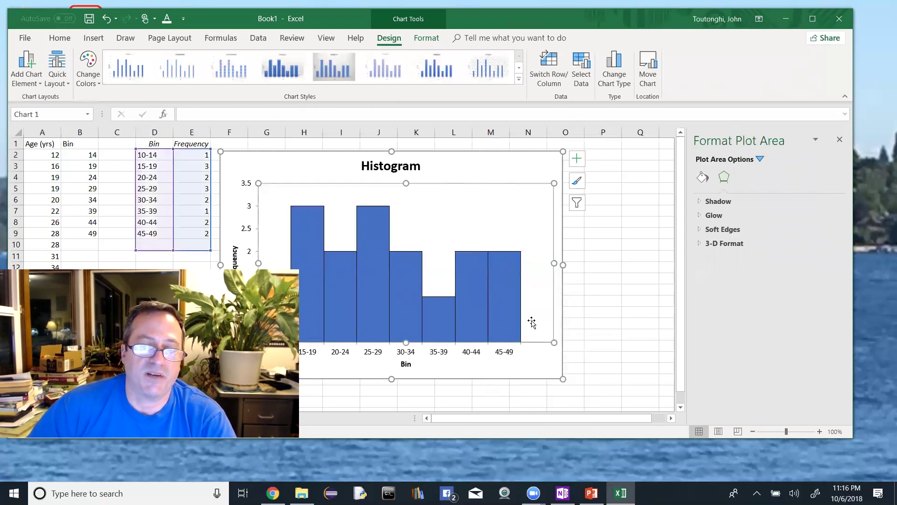
Change the histogram's horizontal axis title to "Ages (yrs)"
{"action": "left_click", "coordinate": [408, 365]}
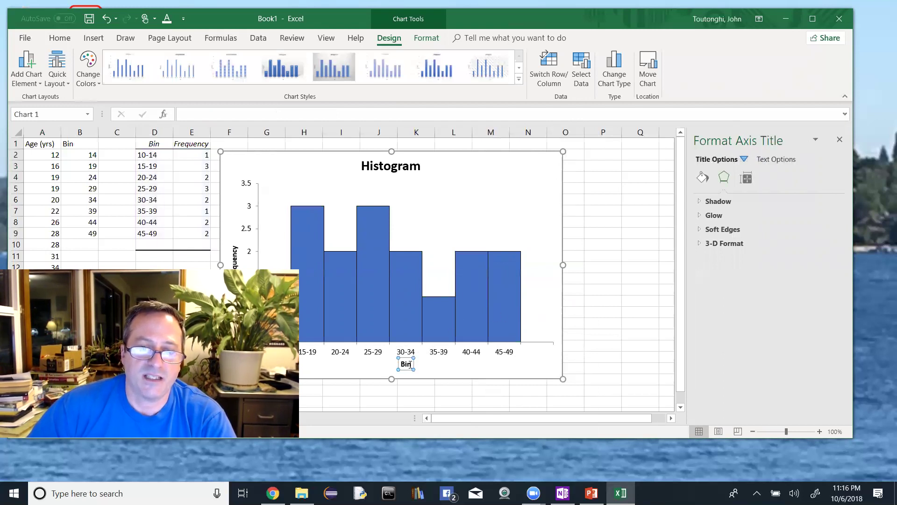
{"action": "left_click_drag", "start_coordinate": [411, 365], "coordinate": [399, 364]}
{"action": "type", "text": "Ag"}
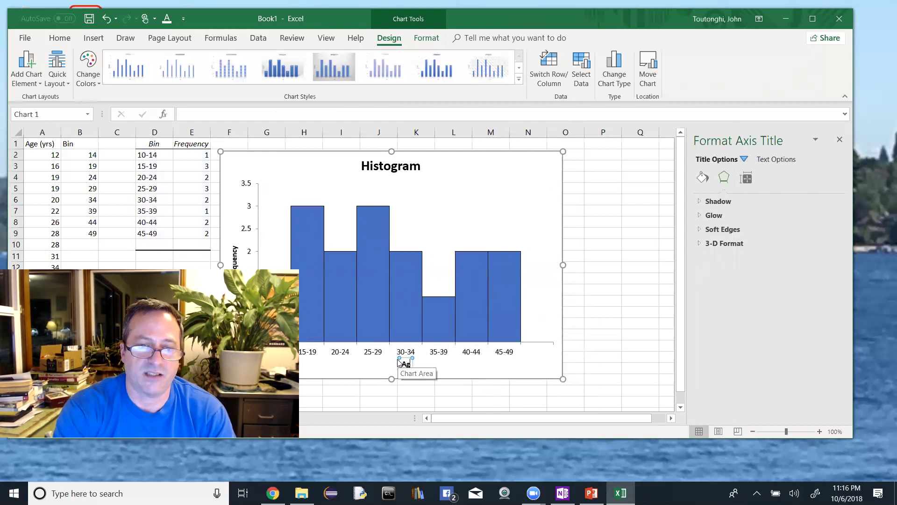
{"action": "type", "text": "es (yrs)"}
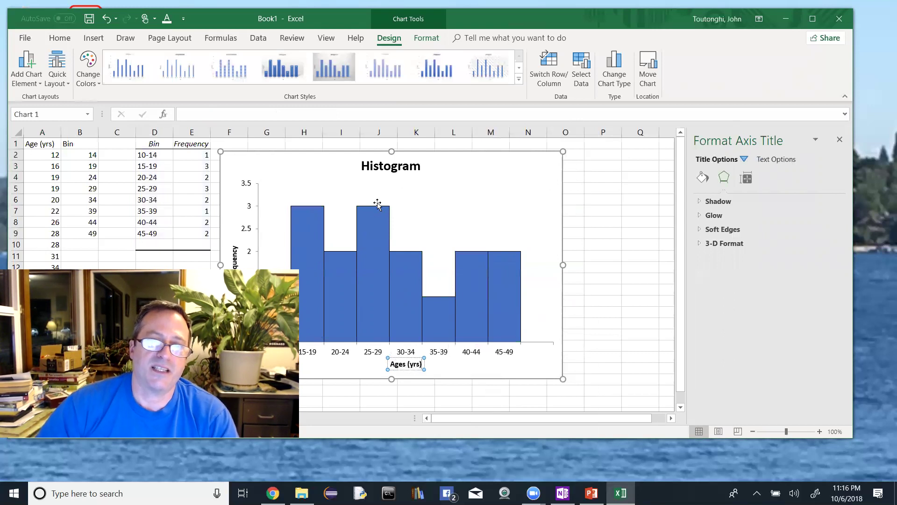
Replace the histogram's chart title with "Students"
{"action": "left_click", "coordinate": [406, 170]}
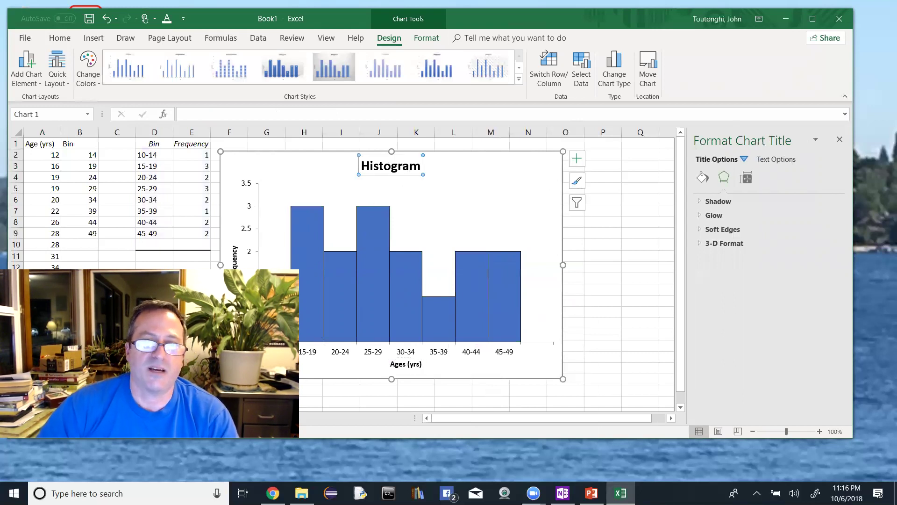
{"action": "left_click_drag", "start_coordinate": [362, 166], "coordinate": [424, 170]}
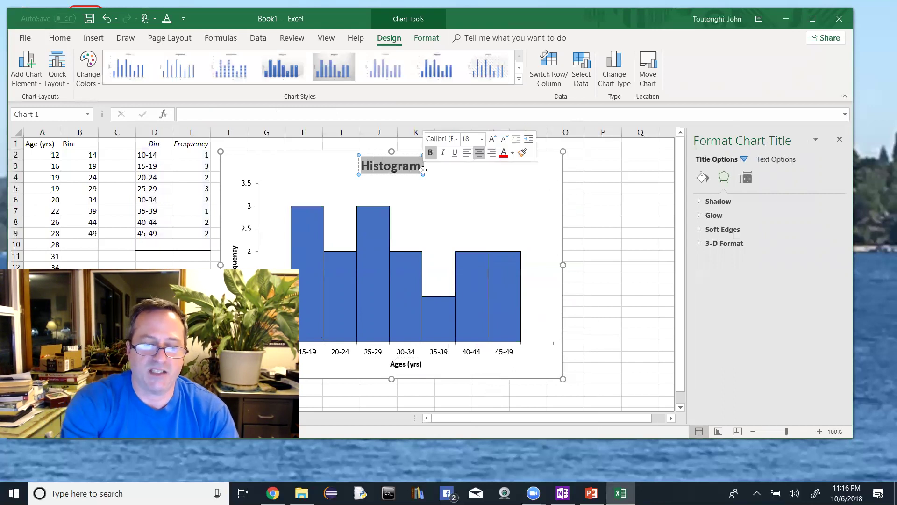
{"action": "type", "text": "S"}
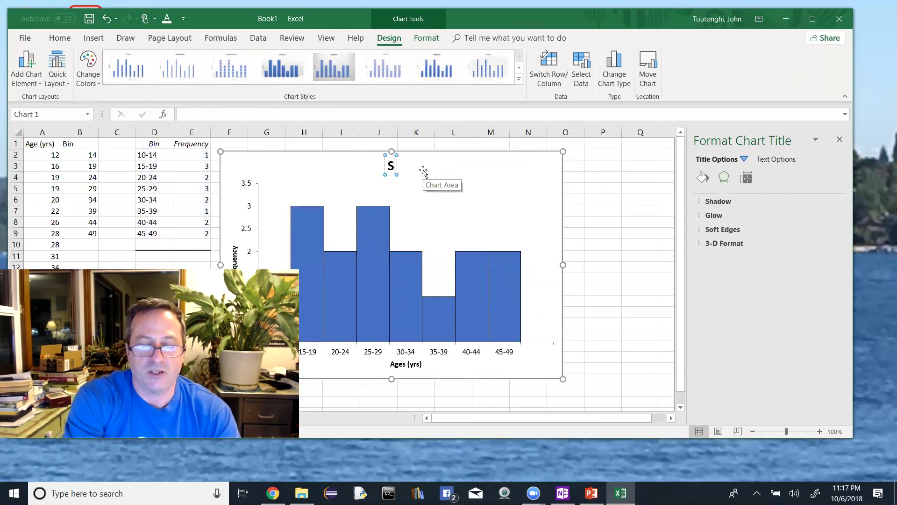
{"action": "type", "text": "tudents"}
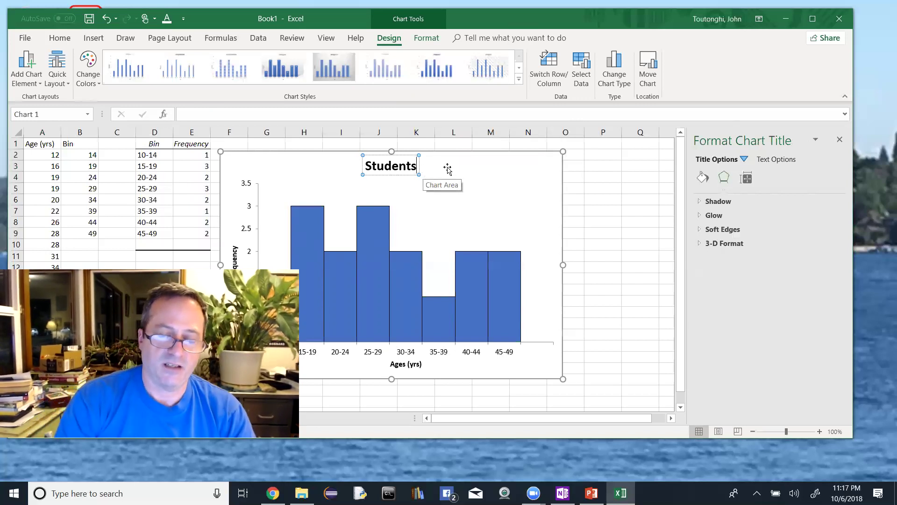
{"action": "left_click", "coordinate": [471, 200]}
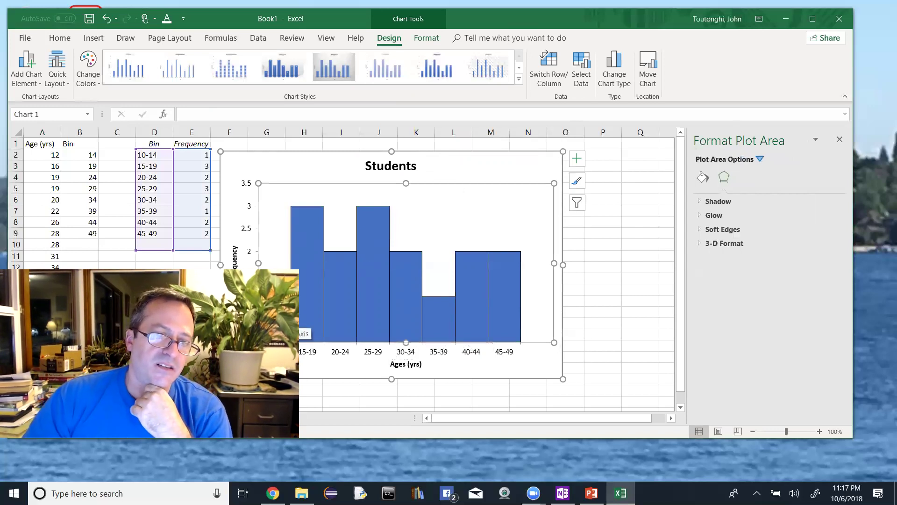
Examine the formatting options for the vertical axis and its title, including fill, effects, alignment and text box settings
{"action": "left_click", "coordinate": [250, 231]}
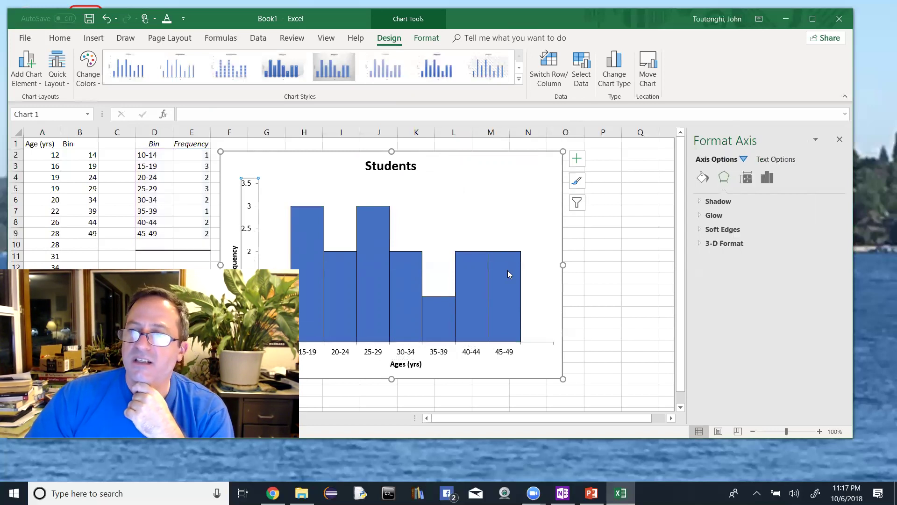
{"action": "right_click", "coordinate": [248, 184]}
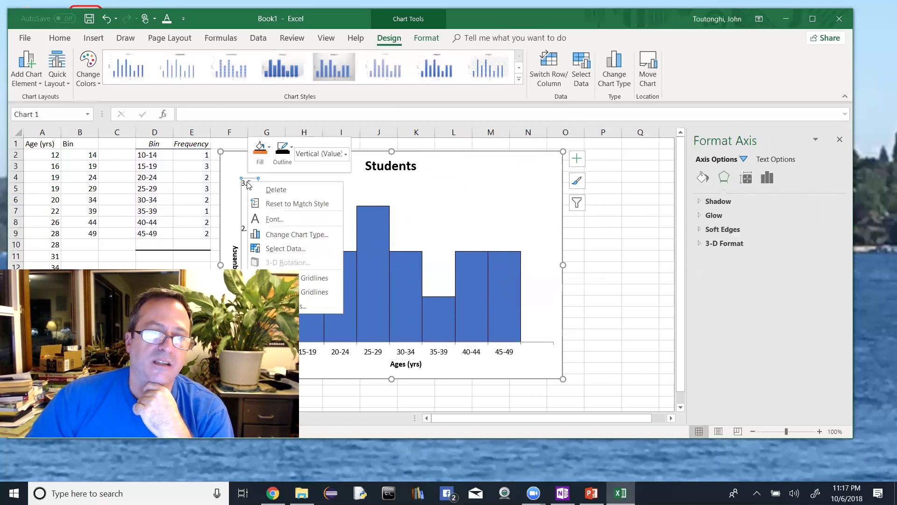
{"action": "left_click", "coordinate": [346, 154]}
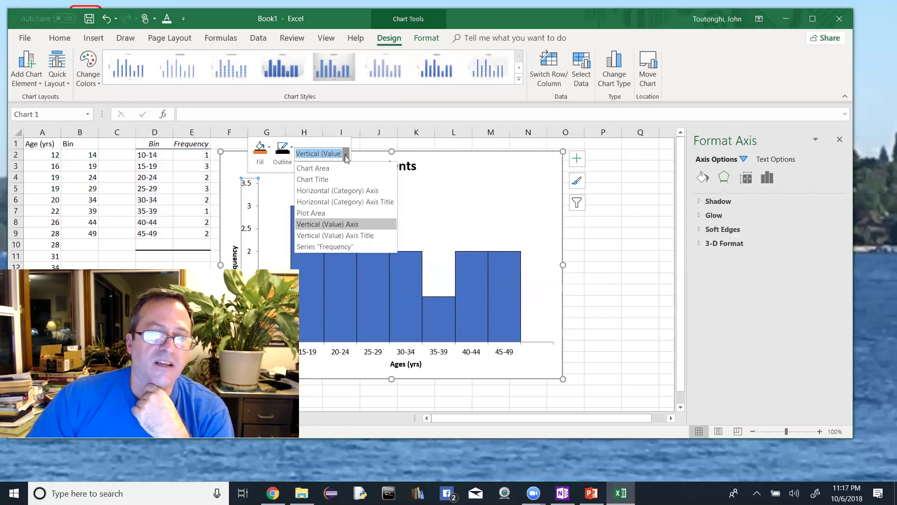
{"action": "left_click", "coordinate": [340, 225]}
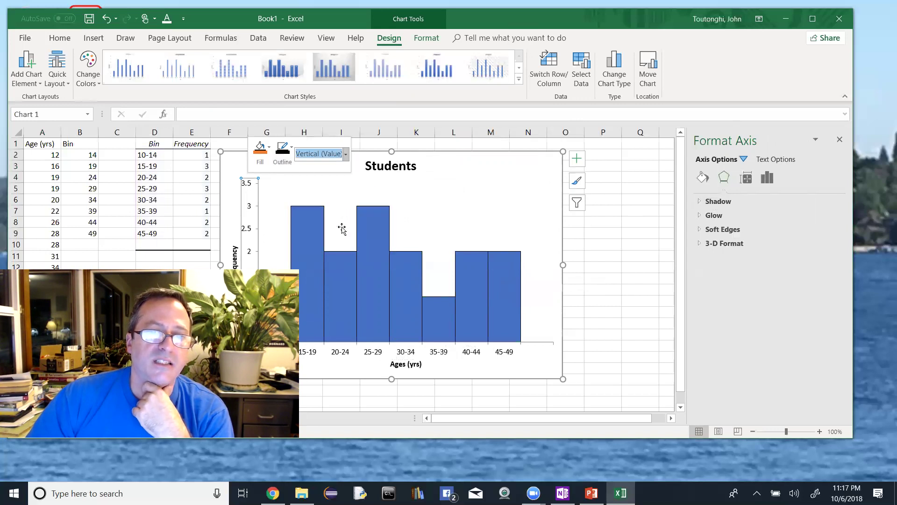
{"action": "left_click", "coordinate": [345, 154]}
{"action": "left_click", "coordinate": [329, 235]}
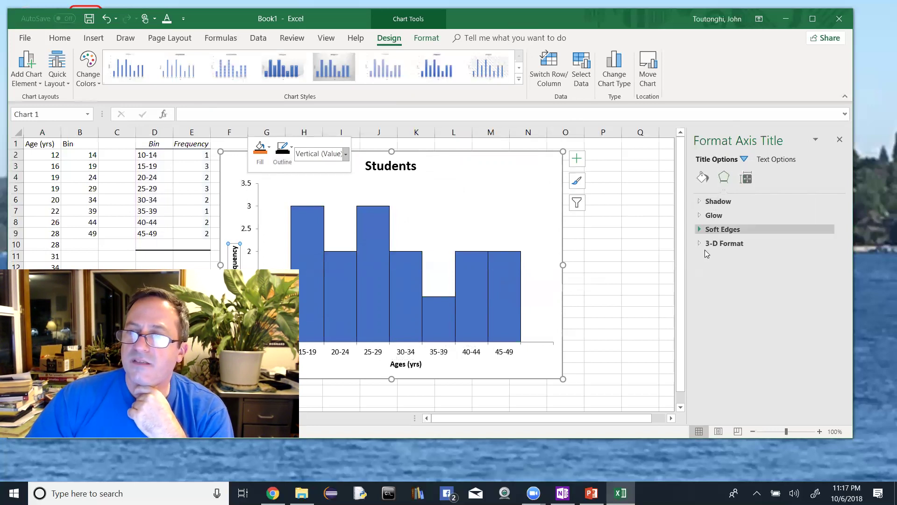
{"action": "left_click", "coordinate": [703, 179]}
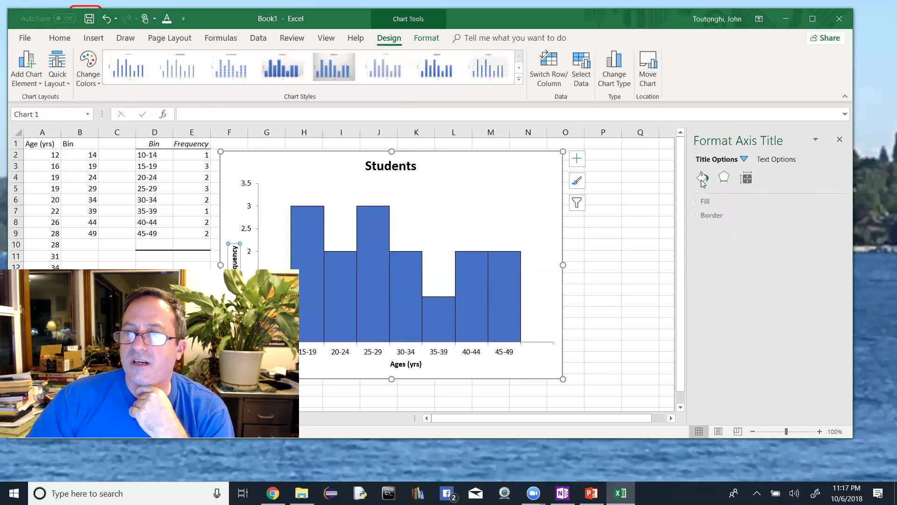
{"action": "left_click", "coordinate": [724, 177]}
{"action": "left_click", "coordinate": [746, 180]}
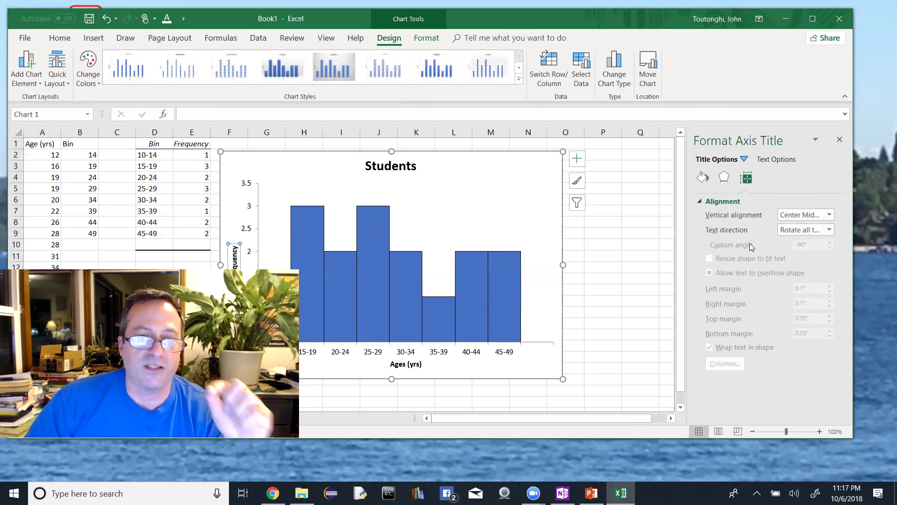
{"action": "left_click", "coordinate": [787, 160]}
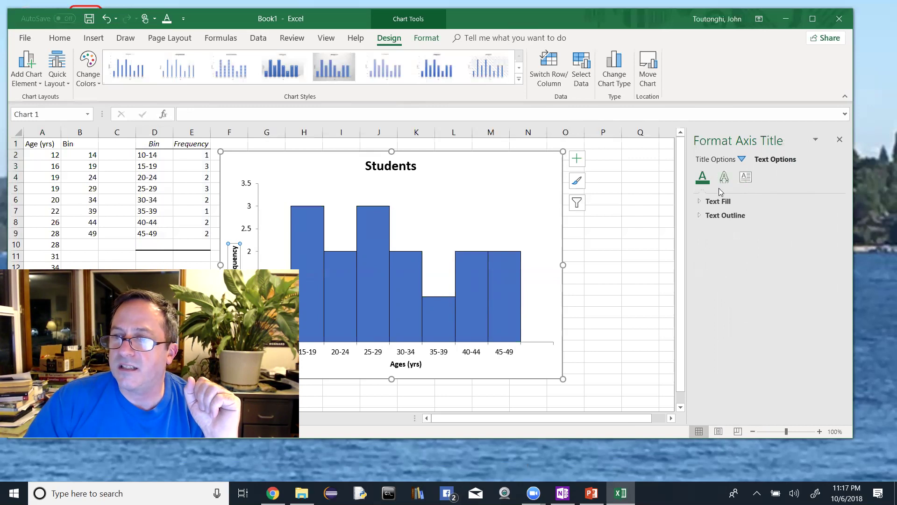
{"action": "left_click", "coordinate": [724, 179]}
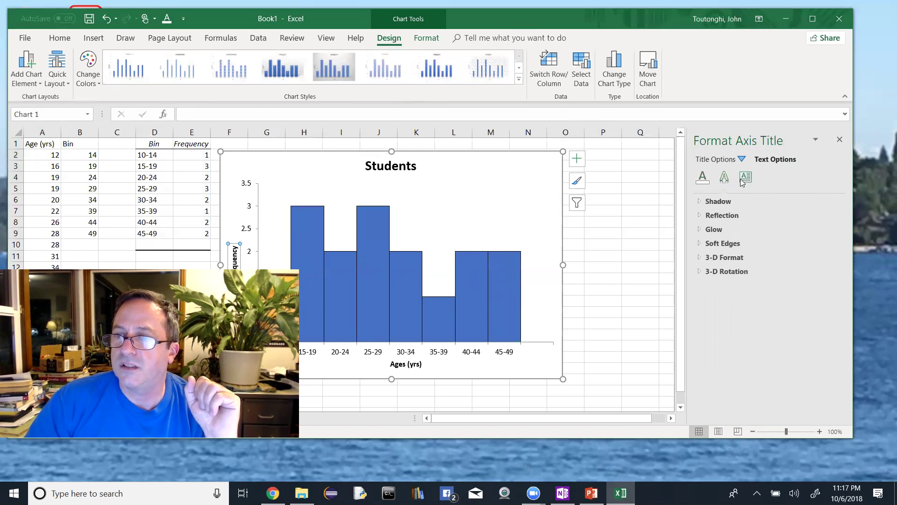
{"action": "left_click", "coordinate": [745, 178]}
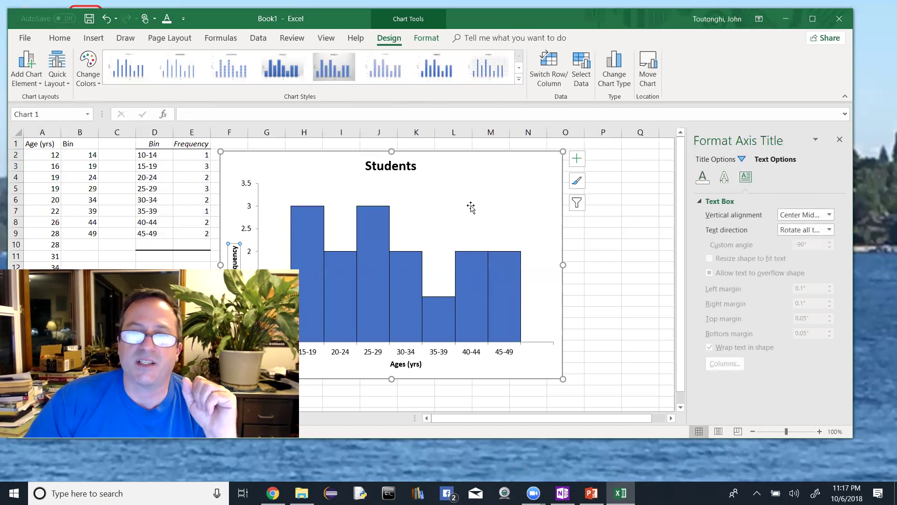
Move the histogram farther away from the frequency table and select its Frequency bars
{"action": "left_click_drag", "start_coordinate": [467, 168], "coordinate": [527, 165]}
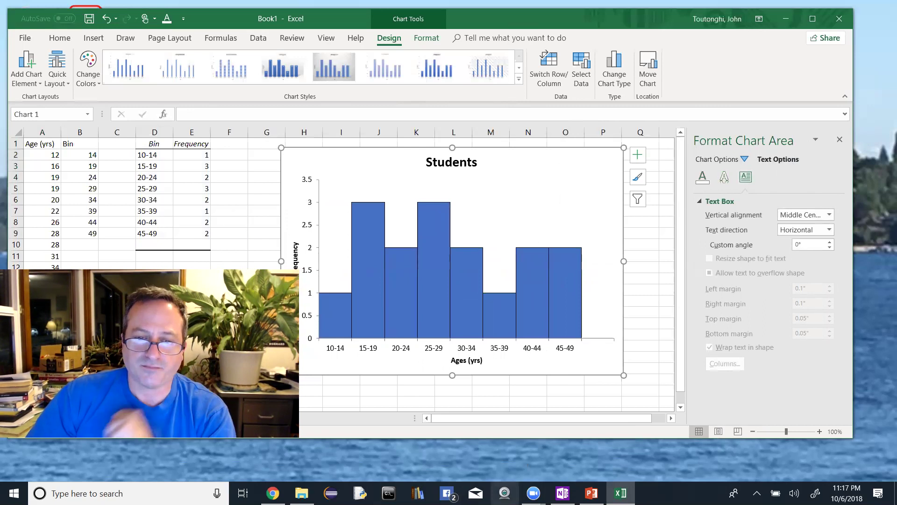
{"action": "left_click", "coordinate": [342, 292]}
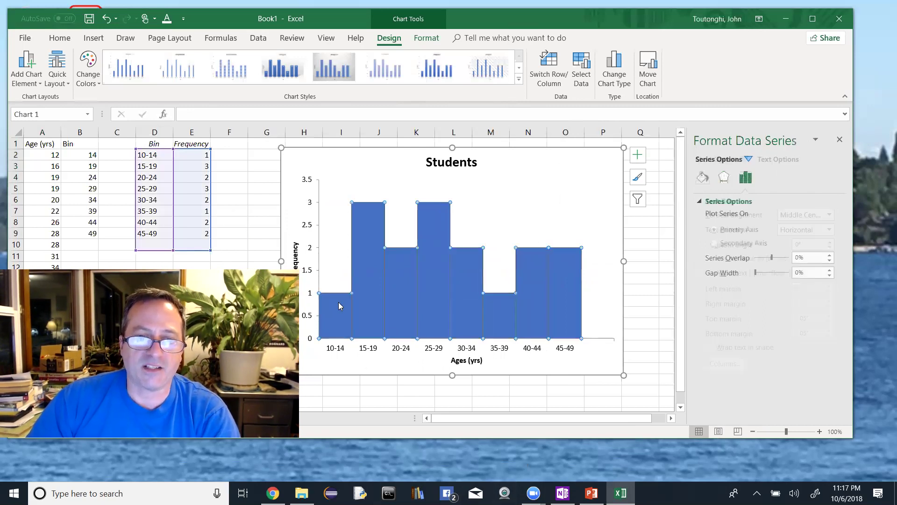
{"action": "left_click", "coordinate": [343, 320]}
{"action": "left_click", "coordinate": [343, 319]}
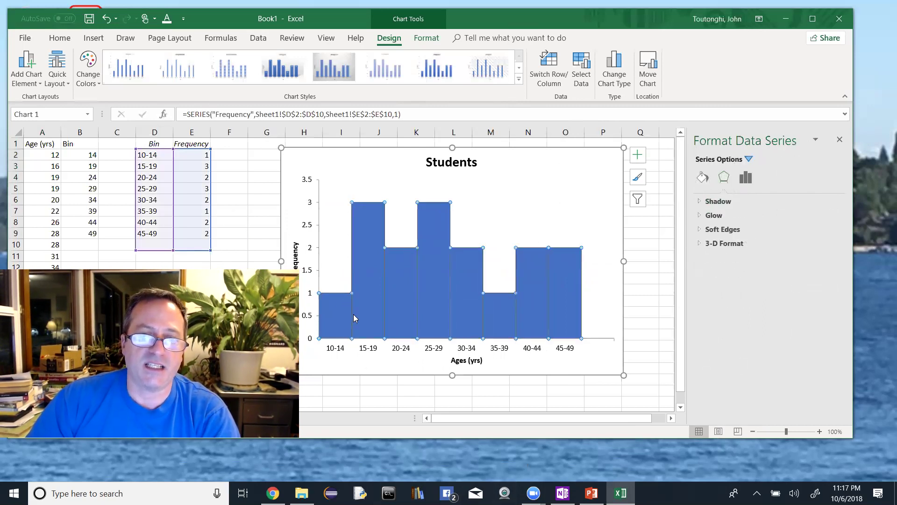
{"action": "left_click", "coordinate": [548, 227]}
{"action": "left_click", "coordinate": [560, 284]}
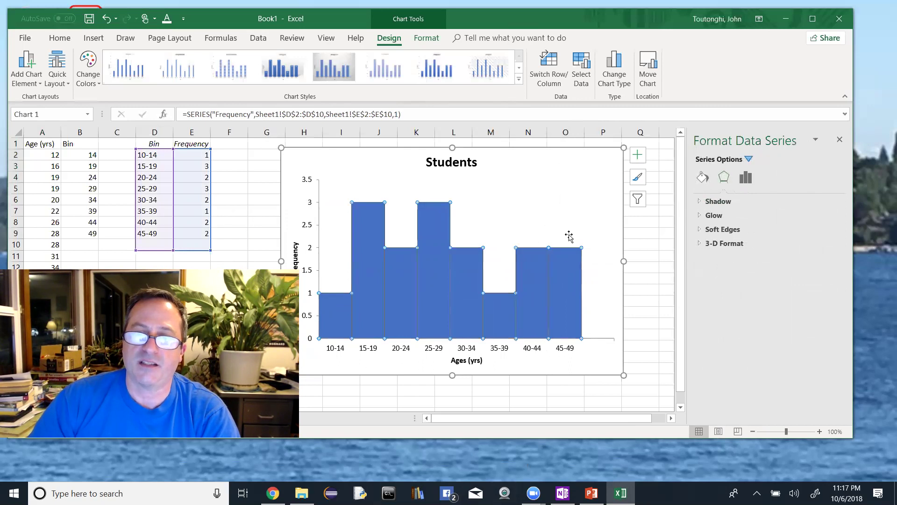
{"action": "left_click", "coordinate": [571, 237]}
{"action": "left_click", "coordinate": [573, 274]}
{"action": "right_click", "coordinate": [572, 275]}
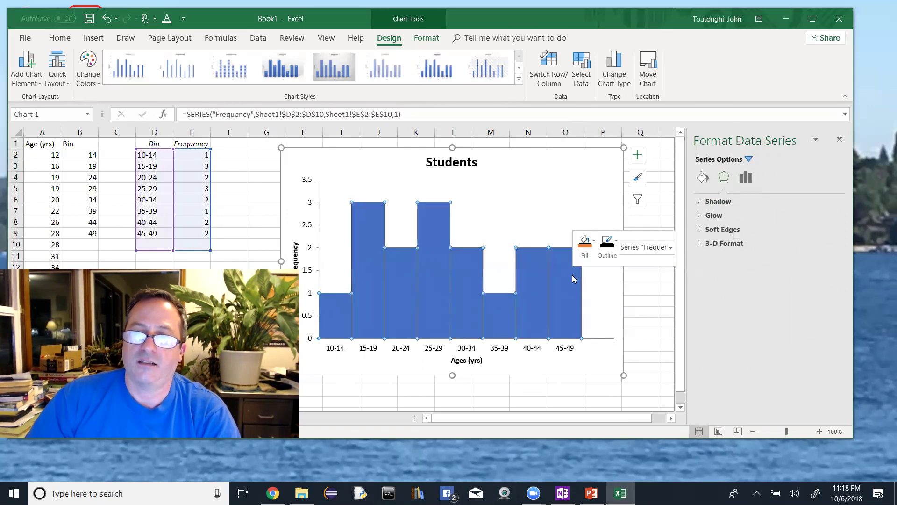
{"action": "key", "text": "Escape"}
Fill only the 10-14 bar of the histogram with the standard dark red color
{"action": "left_click", "coordinate": [350, 314]}
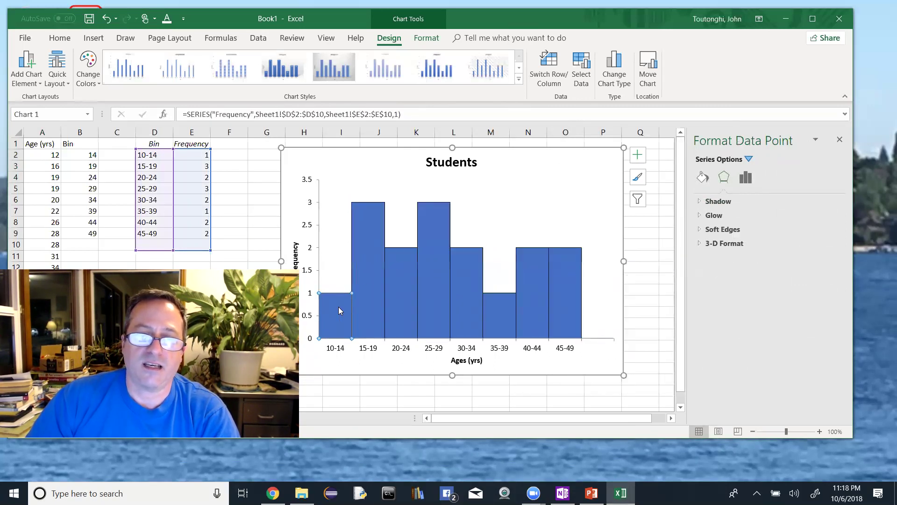
{"action": "right_click", "coordinate": [338, 311]}
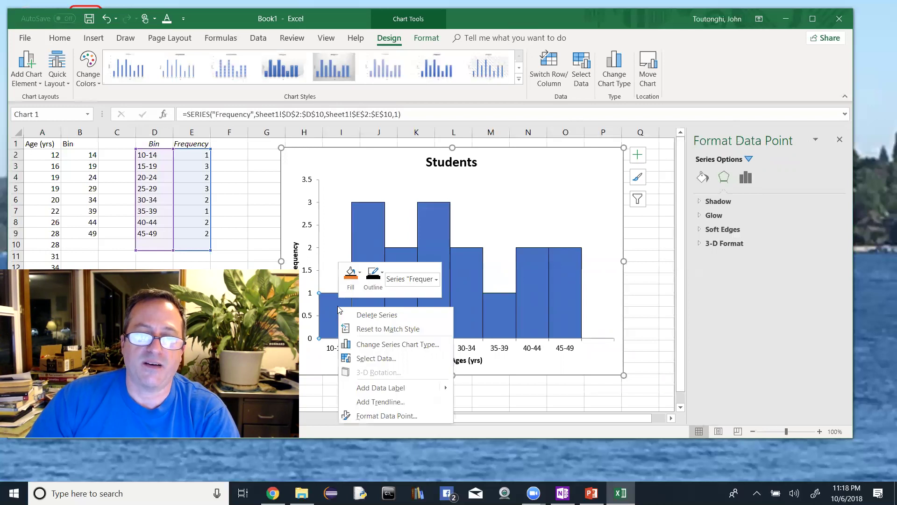
{"action": "left_click", "coordinate": [351, 277]}
{"action": "left_click", "coordinate": [346, 394]}
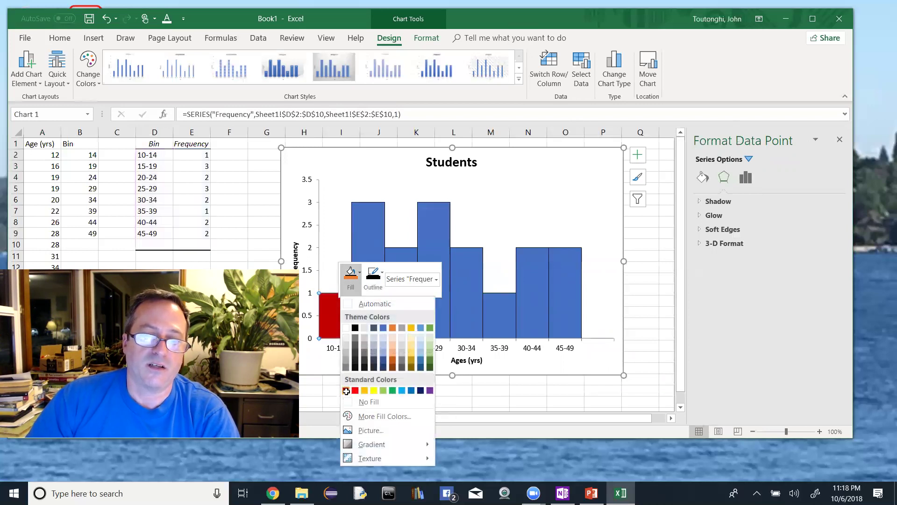
Fill only the 15-19 bar of the histogram with the standard red color
{"action": "left_click", "coordinate": [366, 240]}
{"action": "right_click", "coordinate": [366, 240]}
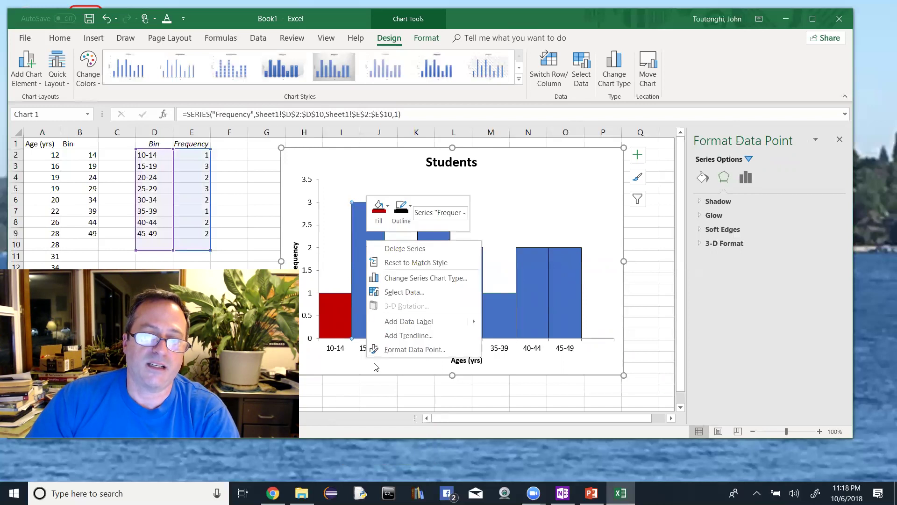
{"action": "left_click", "coordinate": [387, 215]}
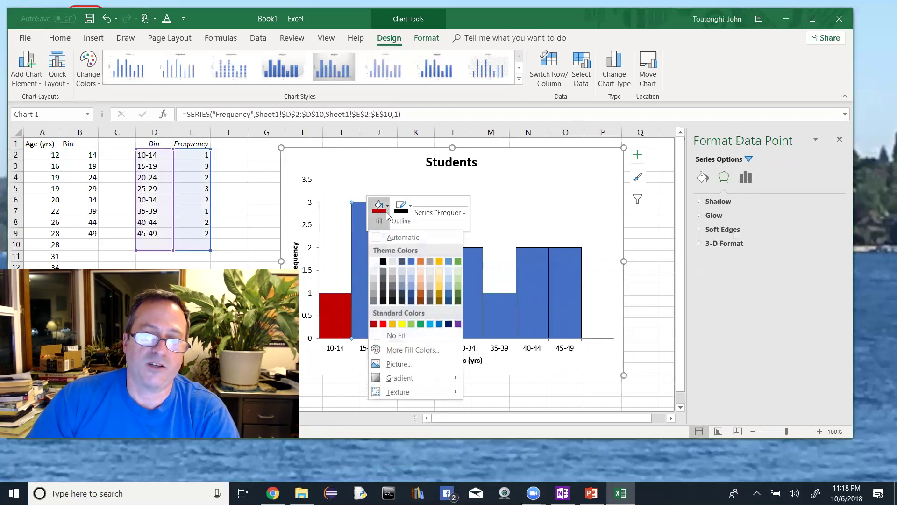
{"action": "left_click", "coordinate": [383, 324]}
Fill only the 20-24 bar of the histogram with the standard orange color
{"action": "right_click", "coordinate": [399, 314]}
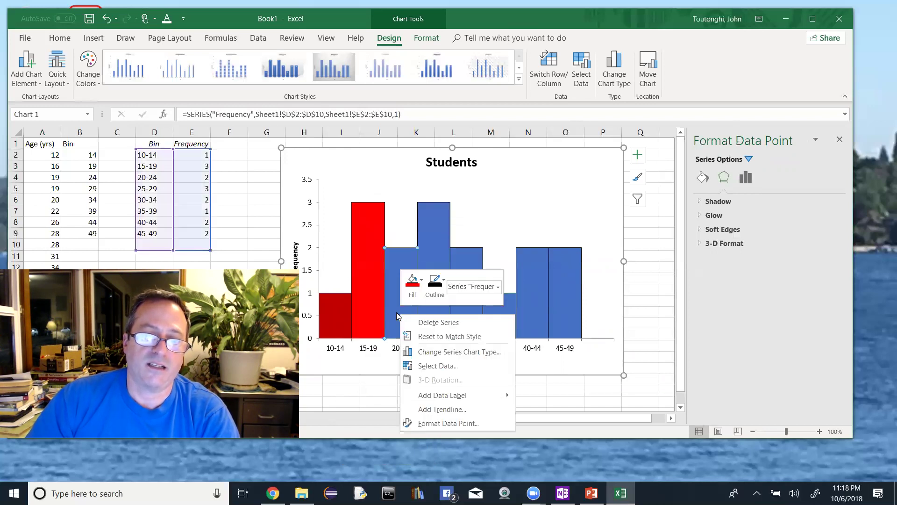
{"action": "left_click", "coordinate": [420, 289]}
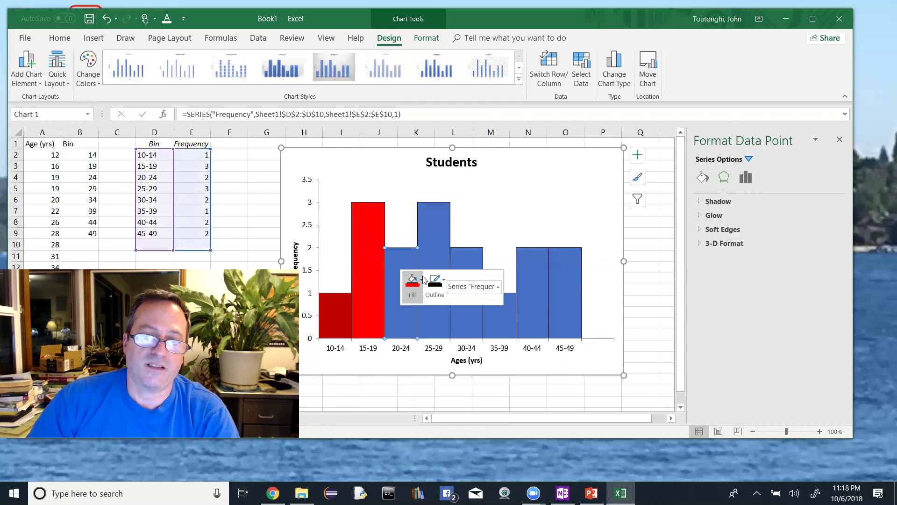
{"action": "left_click", "coordinate": [426, 398]}
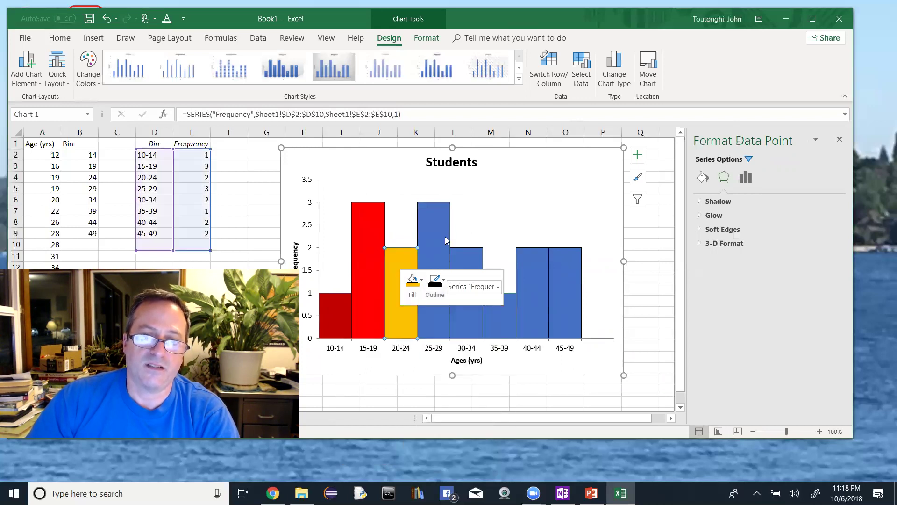
Fill only the 25-29 bar of the histogram with the standard yellow color
{"action": "right_click", "coordinate": [442, 239]}
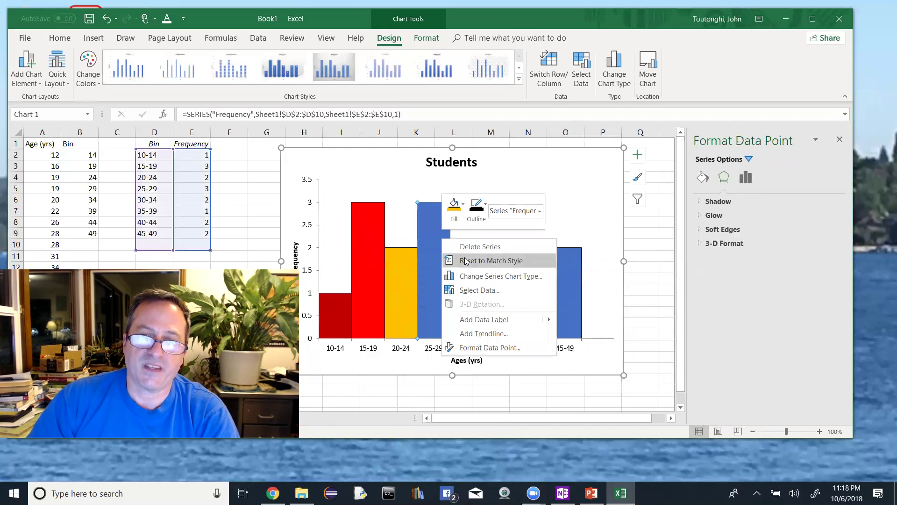
{"action": "left_click", "coordinate": [454, 205]}
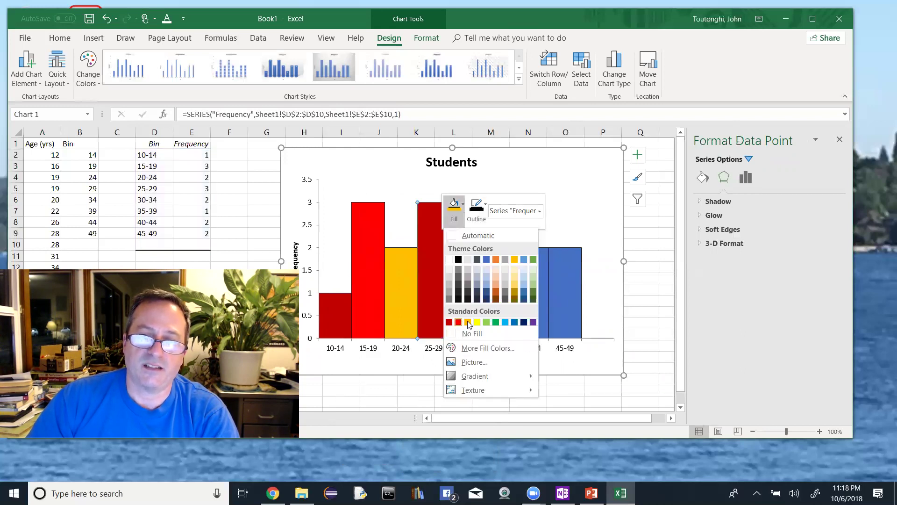
{"action": "left_click", "coordinate": [477, 322]}
Fill only the 30-34 bar of the histogram with the standard light green color
{"action": "left_click", "coordinate": [473, 316]}
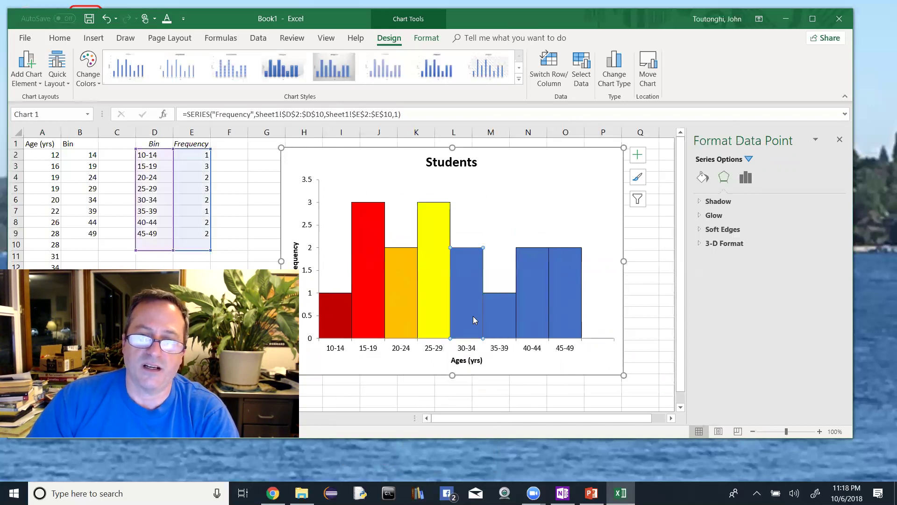
{"action": "right_click", "coordinate": [473, 316]}
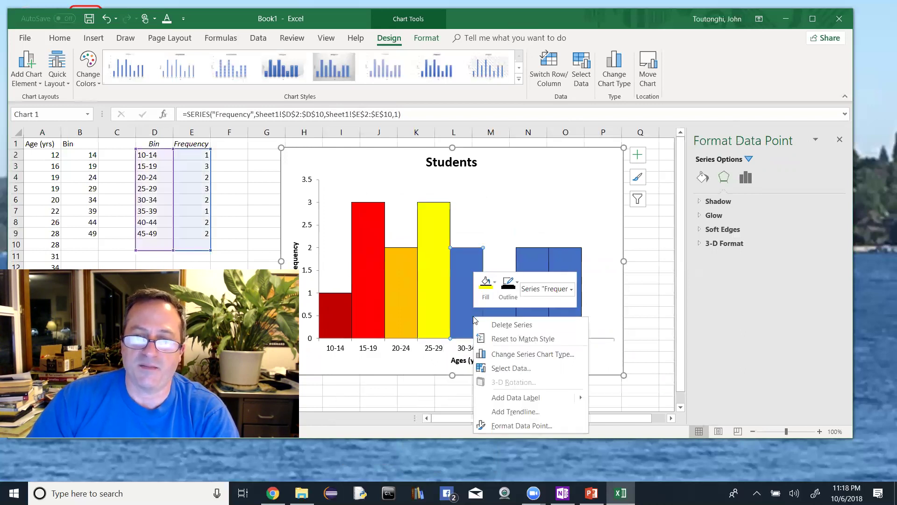
{"action": "left_click", "coordinate": [497, 281]}
{"action": "left_click", "coordinate": [518, 402]}
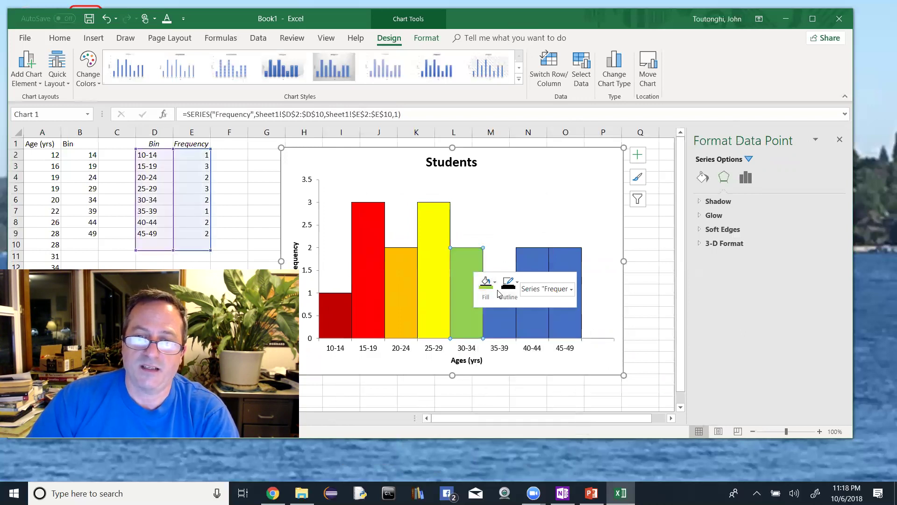
Fill only the 35-39 bar of the histogram with the standard green color
{"action": "left_click", "coordinate": [503, 334]}
{"action": "right_click", "coordinate": [503, 328]}
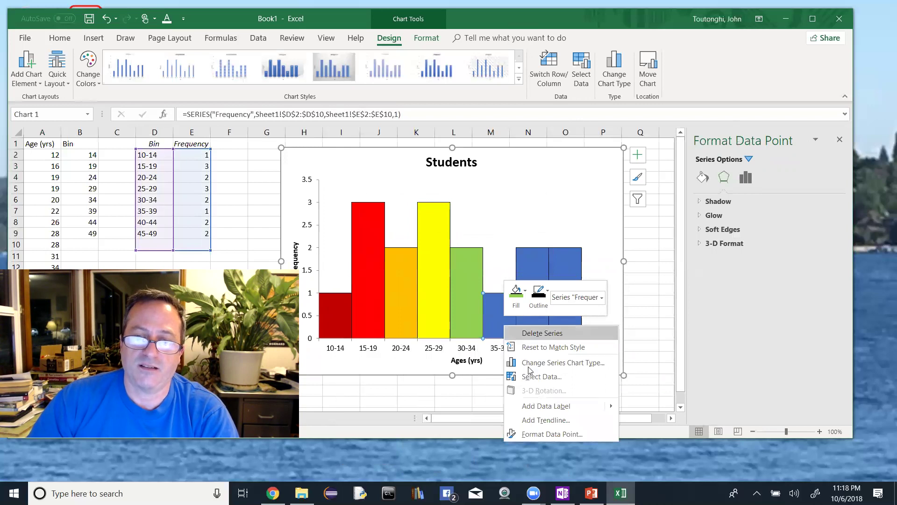
{"action": "left_click", "coordinate": [517, 292]}
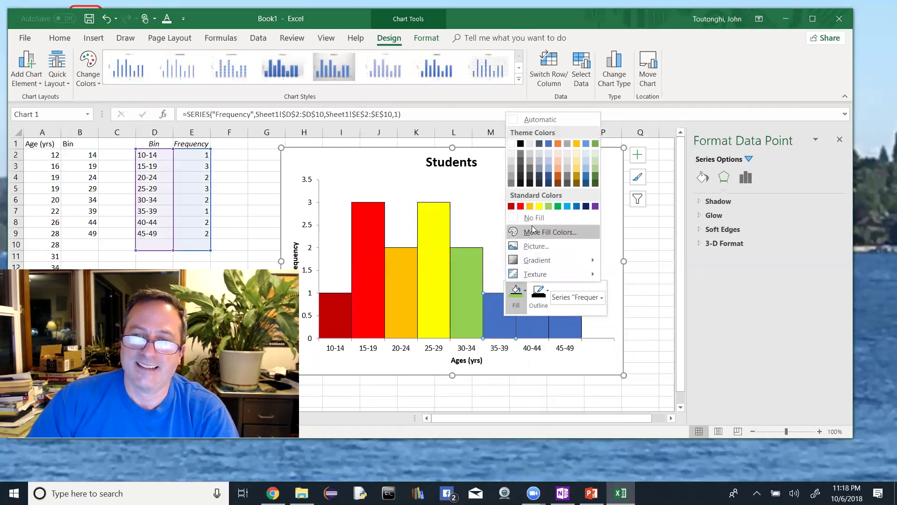
{"action": "key", "text": "Escape"}
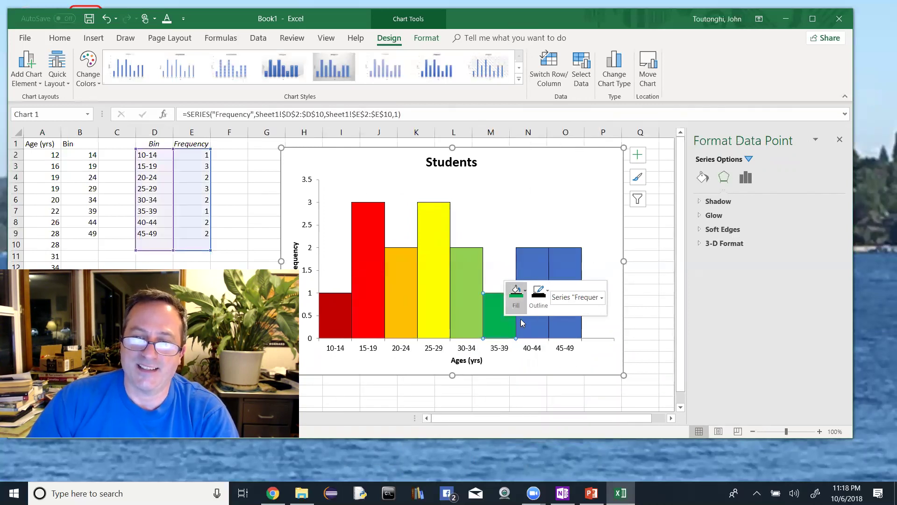
Fill only the 40-44 bar of the histogram with the standard light blue color
{"action": "left_click", "coordinate": [522, 323]}
{"action": "right_click", "coordinate": [522, 324]}
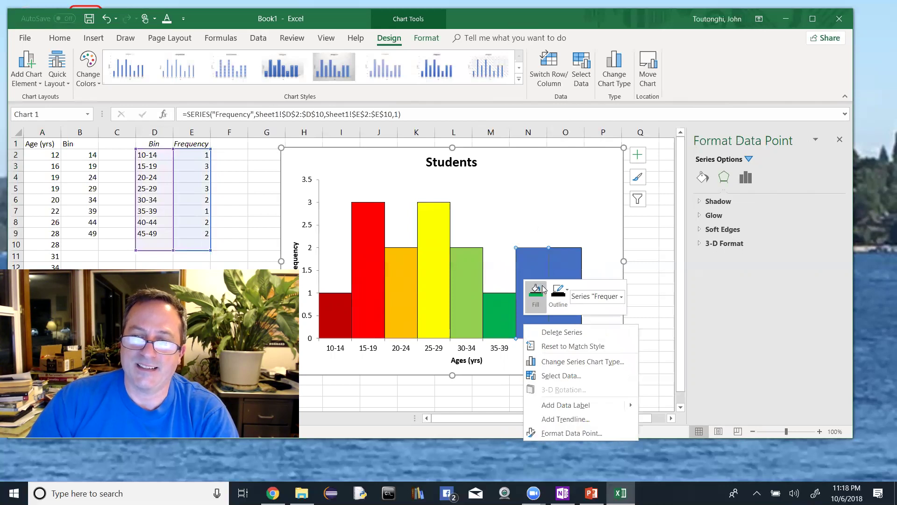
{"action": "left_click", "coordinate": [544, 289]}
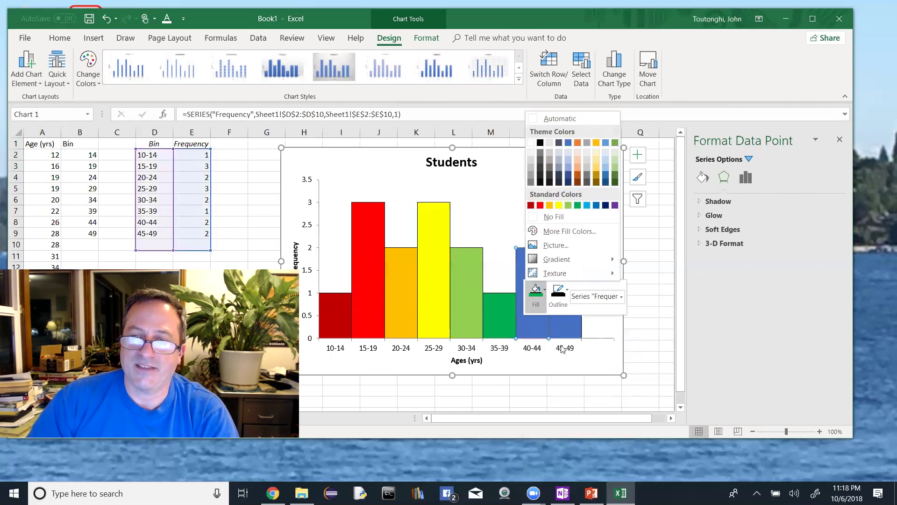
{"action": "left_click", "coordinate": [588, 209]}
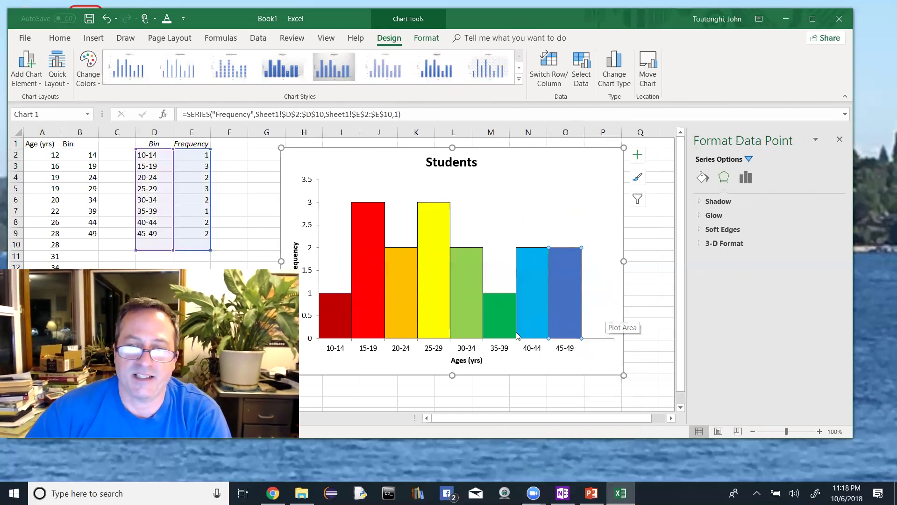
Tilt the age-range labels on the horizontal axis to a custom angle of -48°
{"action": "left_click", "coordinate": [338, 352]}
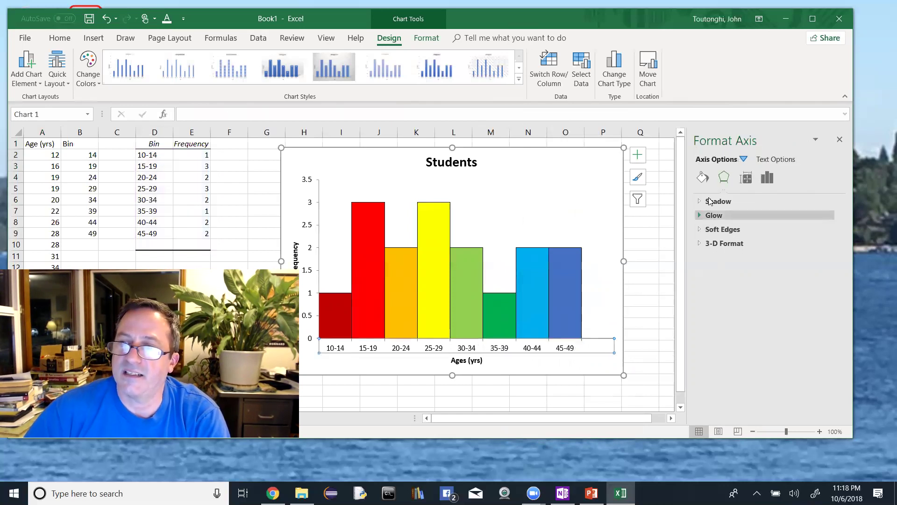
{"action": "left_click", "coordinate": [703, 180]}
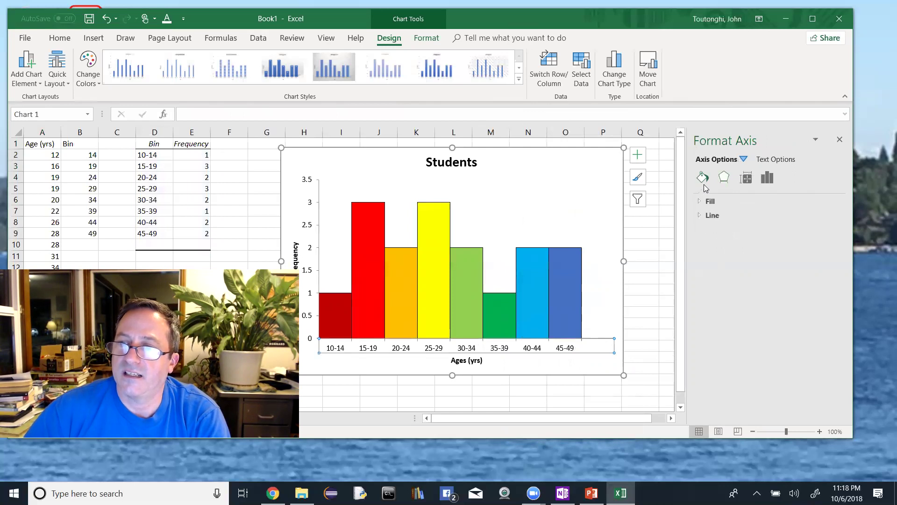
{"action": "left_click", "coordinate": [747, 181]}
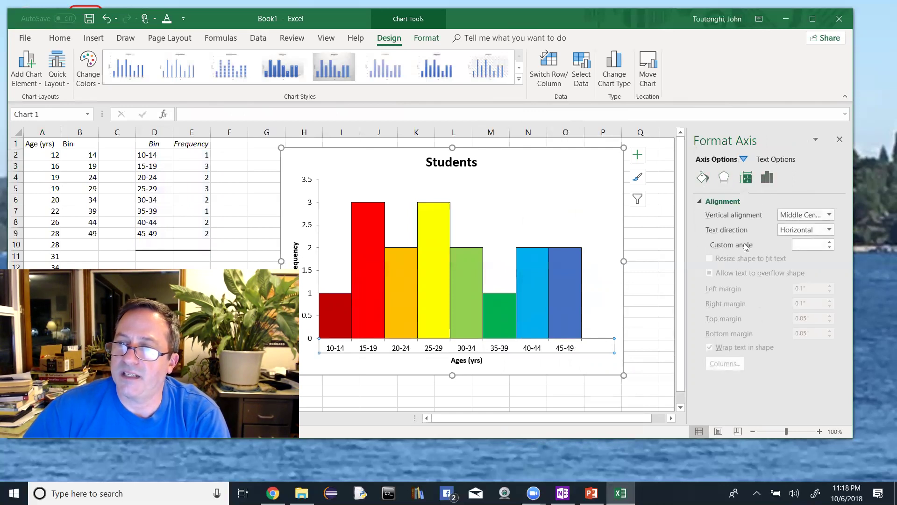
{"action": "left_click", "coordinate": [829, 249]}
{"action": "left_click", "coordinate": [830, 249]}
{"action": "left_click", "coordinate": [830, 250]}
{"action": "left_click", "coordinate": [829, 249]}
{"action": "left_click", "coordinate": [829, 249]}
{"action": "left_click", "coordinate": [830, 249]}
{"action": "left_click", "coordinate": [829, 249]}
{"action": "left_click", "coordinate": [830, 249]}
{"action": "left_click", "coordinate": [829, 249]}
{"action": "left_click", "coordinate": [830, 250]}
{"action": "left_click", "coordinate": [830, 249]}
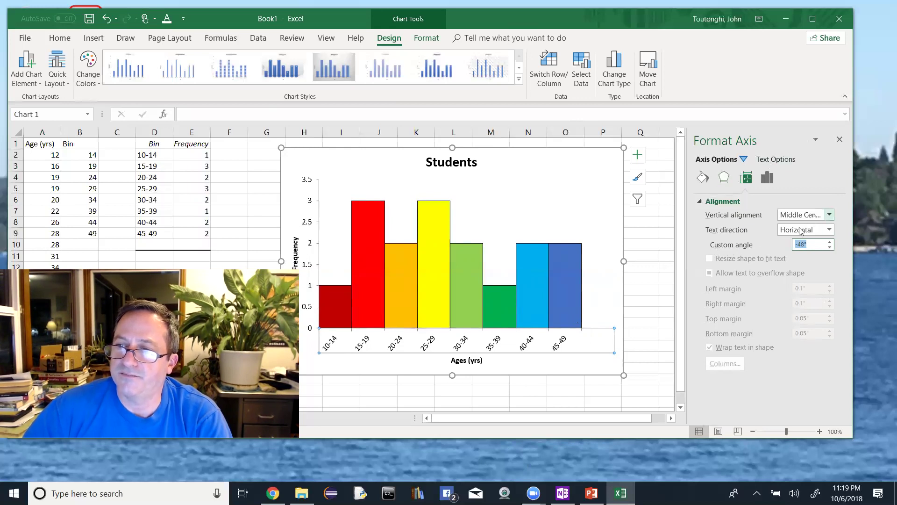
Try rotating all horizontal-axis labels by 270° and return their text direction to horizontal
{"action": "left_click", "coordinate": [830, 230]}
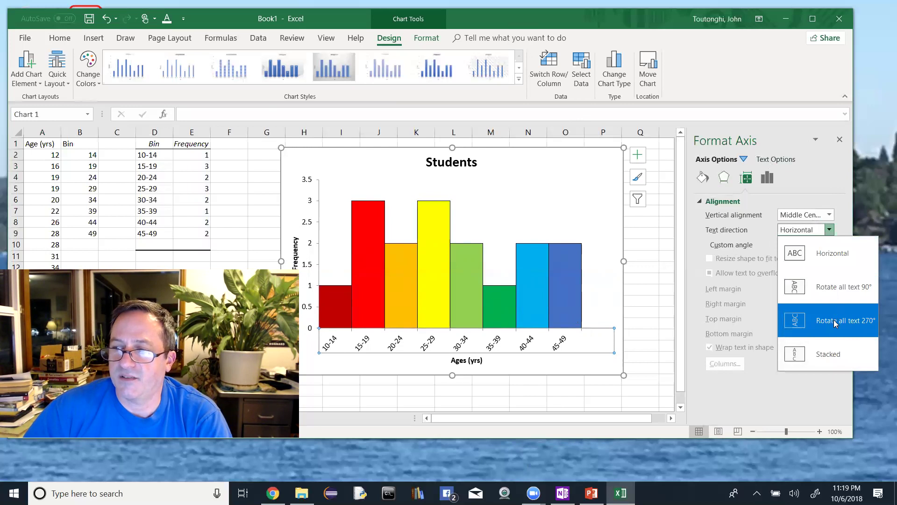
{"action": "left_click", "coordinate": [834, 322]}
{"action": "left_click", "coordinate": [831, 229]}
{"action": "left_click", "coordinate": [824, 254]}
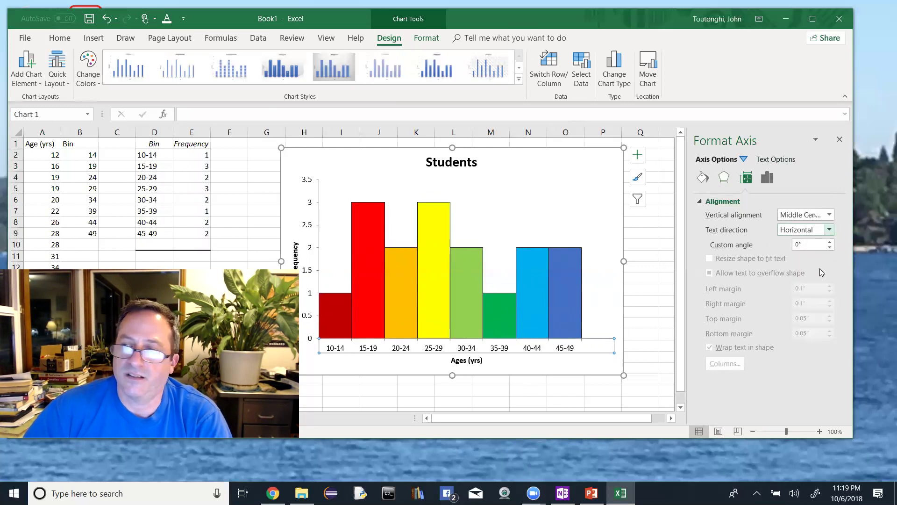
Rotate all horizontal-axis label text by 90° and stretch the chart to about 4.43" high
{"action": "left_click", "coordinate": [830, 229]}
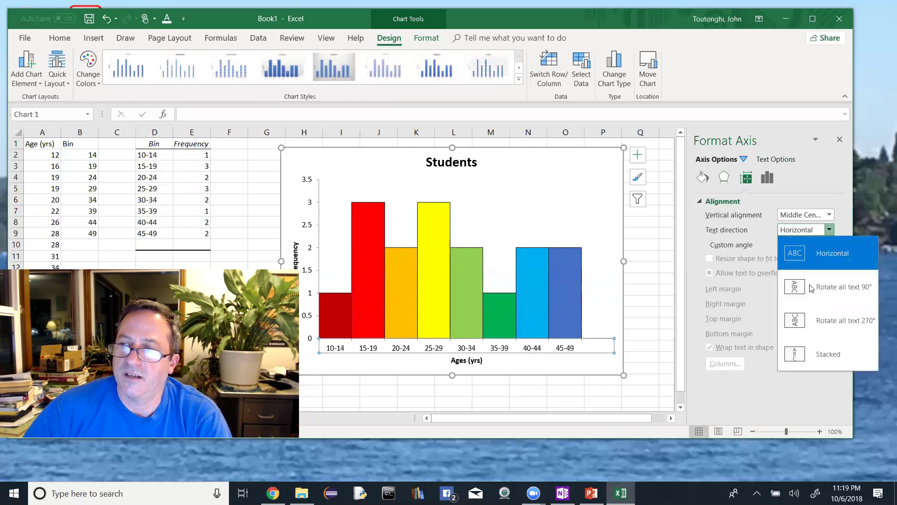
{"action": "left_click", "coordinate": [810, 284]}
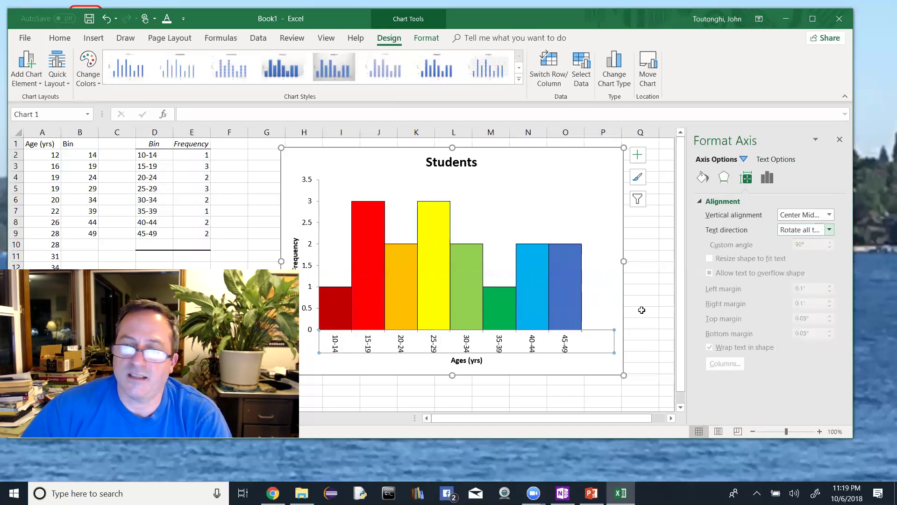
{"action": "left_click_drag", "start_coordinate": [623, 377], "coordinate": [623, 395]}
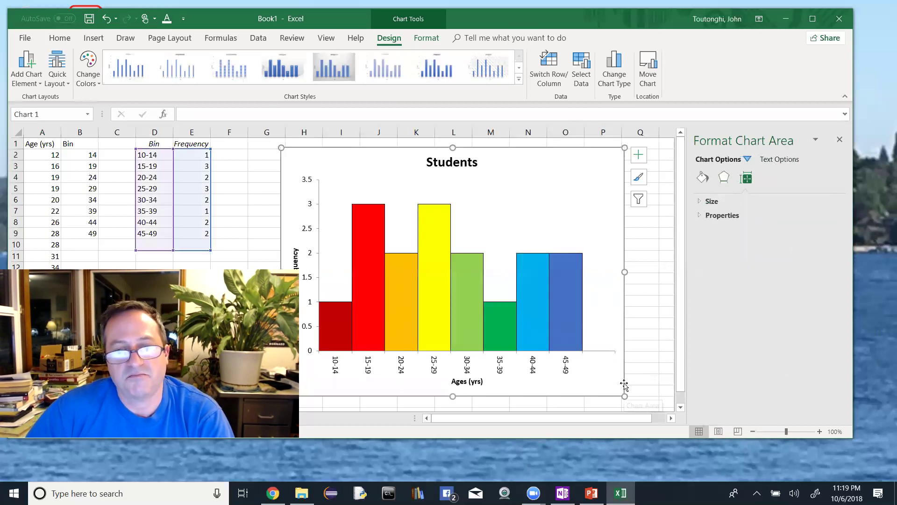
Apply a shadow with about 26% transparency to all bars of the Frequency series
{"action": "left_click", "coordinate": [702, 202]}
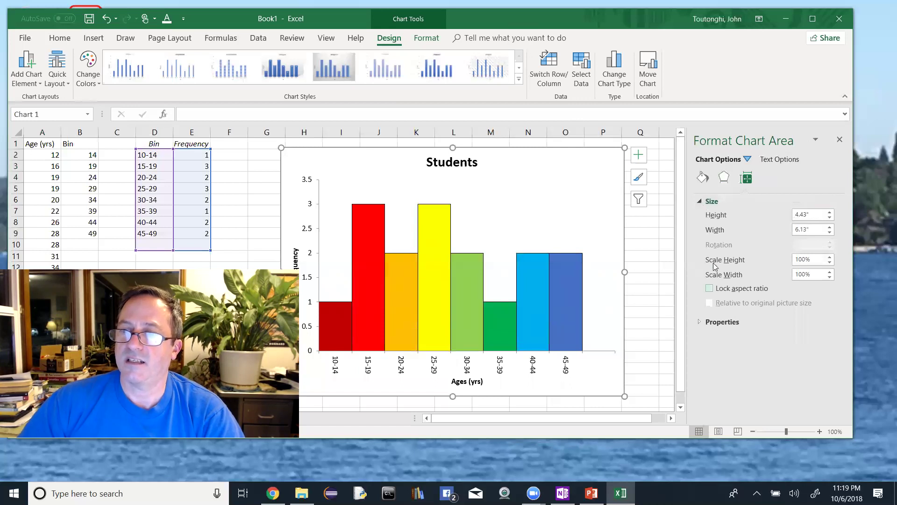
{"action": "left_click", "coordinate": [724, 179]}
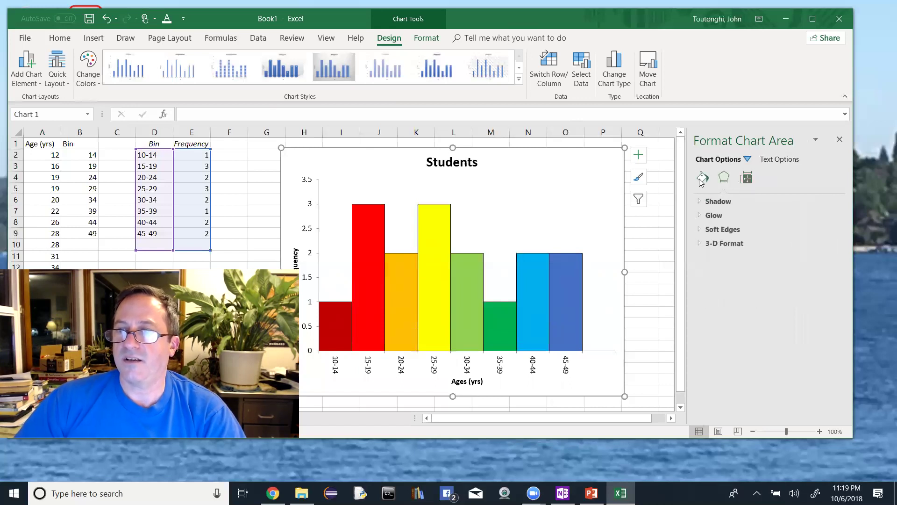
{"action": "left_click", "coordinate": [558, 303]}
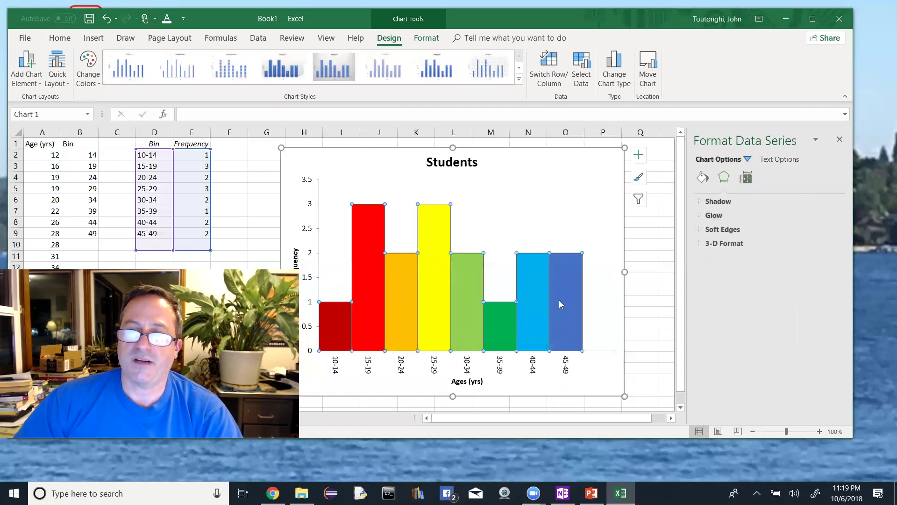
{"action": "left_click", "coordinate": [701, 205]}
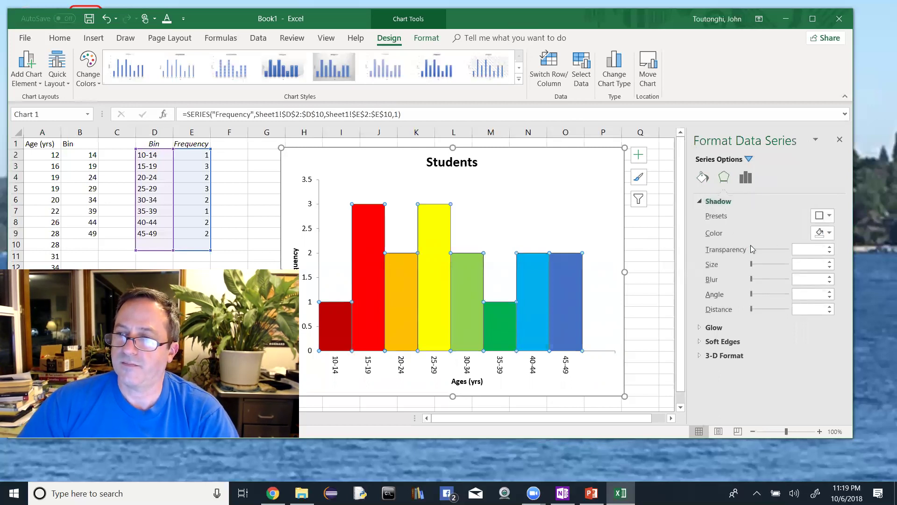
{"action": "left_click_drag", "start_coordinate": [753, 248], "coordinate": [756, 250]}
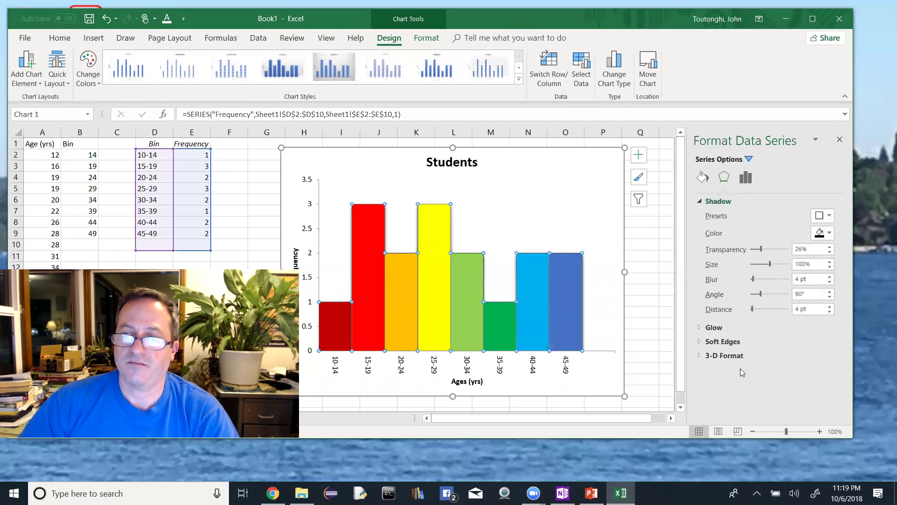
Try soft edges of about 4 pt on all histogram bars and undo the effect
{"action": "left_click", "coordinate": [699, 341]}
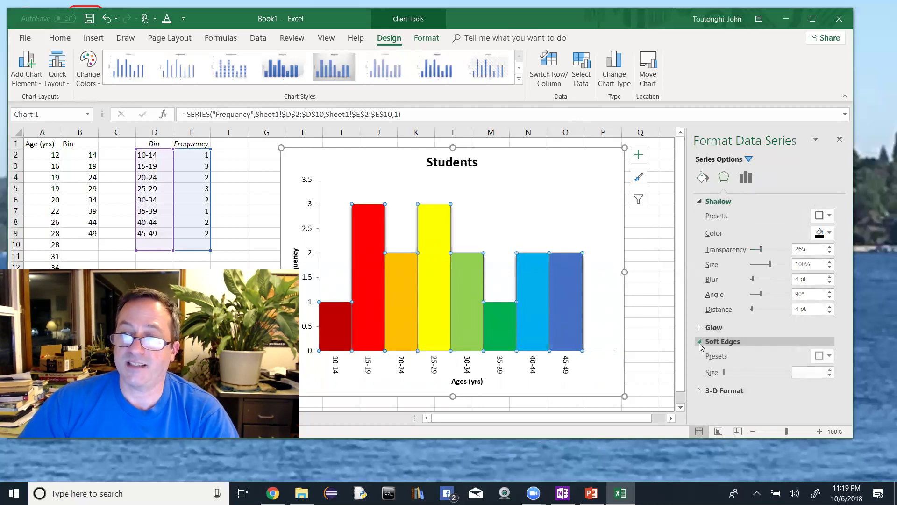
{"action": "mouse_move", "coordinate": [726, 372]}
{"action": "left_mouse_down"}
{"action": "mouse_move", "coordinate": [750, 372]}
{"action": "mouse_move", "coordinate": [726, 372]}
{"action": "left_mouse_up"}
{"action": "left_click", "coordinate": [725, 391]}
{"action": "left_click", "coordinate": [609, 342]}
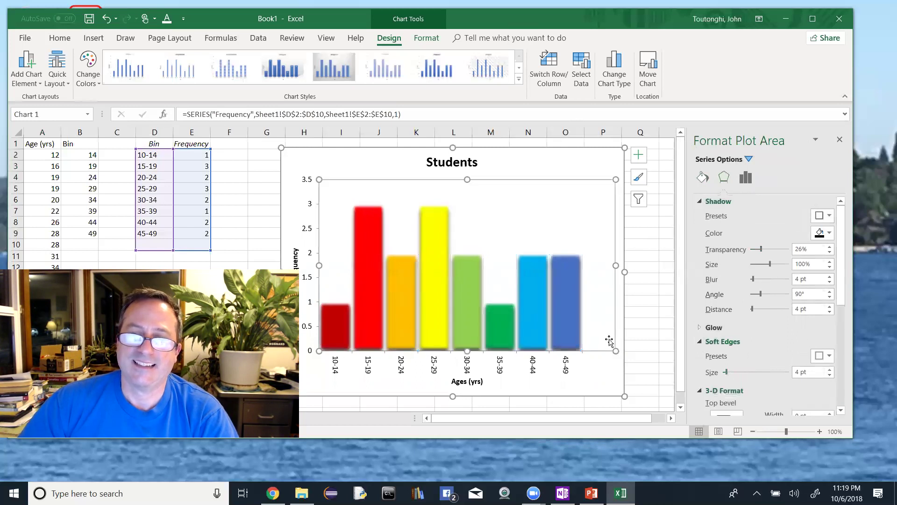
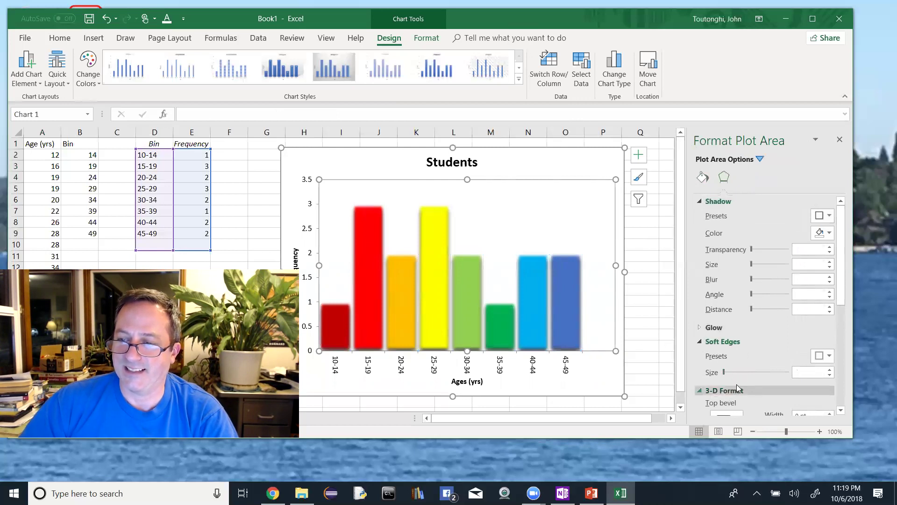
{"action": "left_click", "coordinate": [603, 374]}
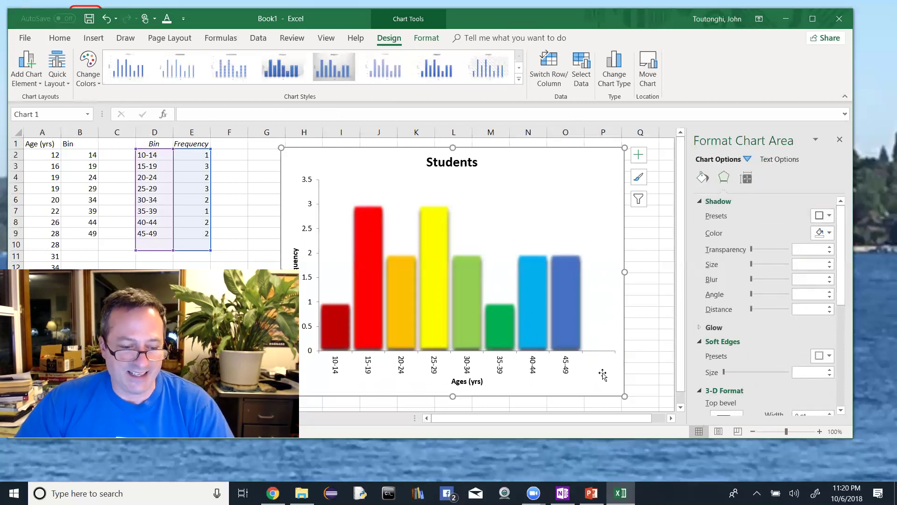
{"action": "key", "text": "ctrl+z"}
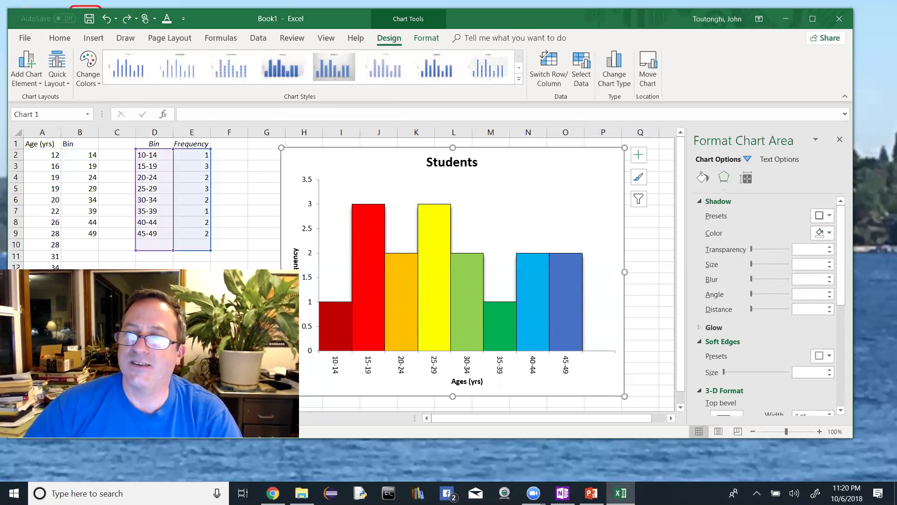
Close the chart formatting options and move the histogram slightly farther away from the frequency table
{"action": "left_click", "coordinate": [840, 139]}
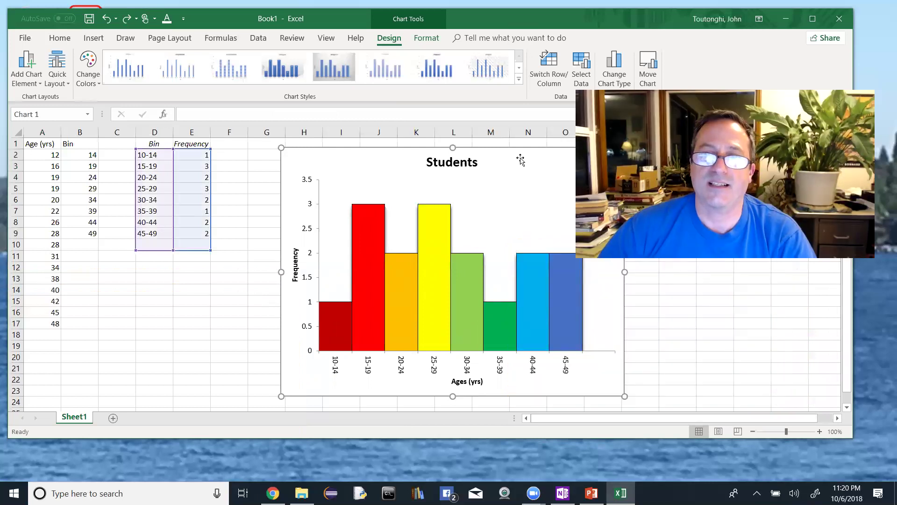
{"action": "left_click_drag", "start_coordinate": [519, 160], "coordinate": [547, 153]}
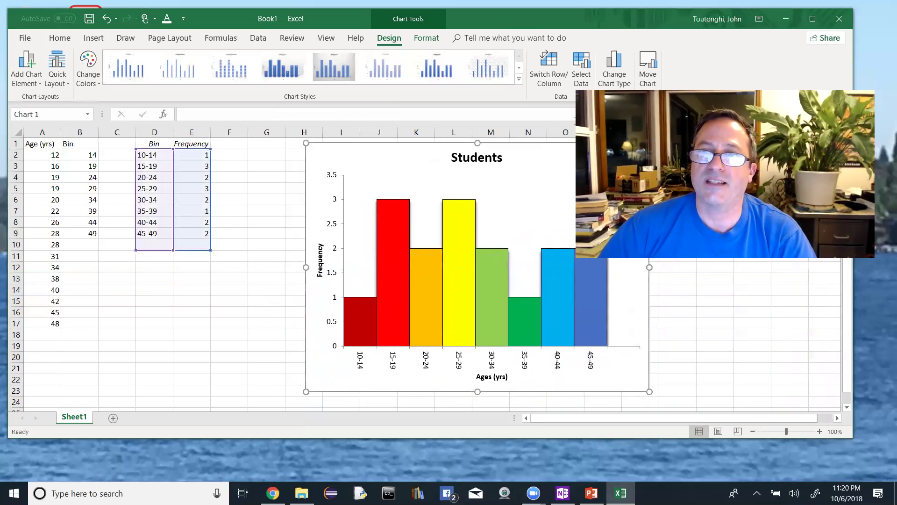
Deselect the chart and open the Data Analysis tool
{"action": "left_click", "coordinate": [118, 313]}
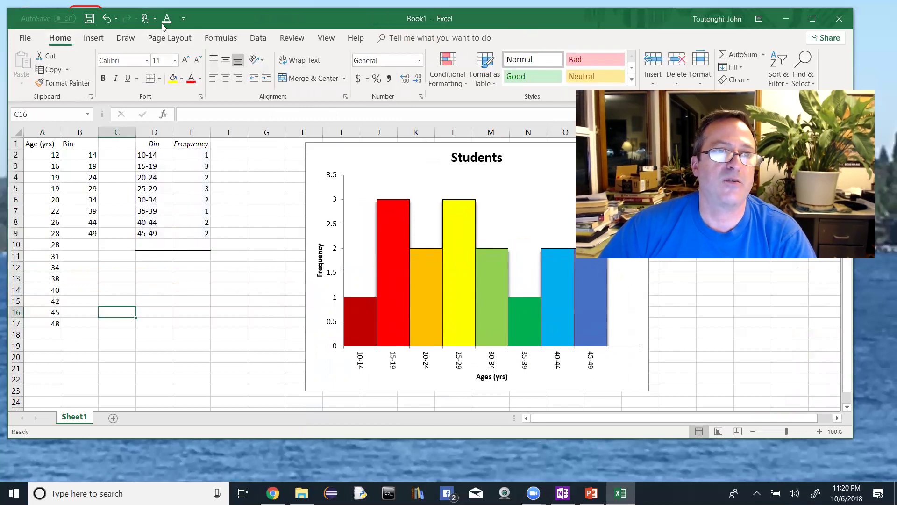
{"action": "left_click", "coordinate": [258, 38]}
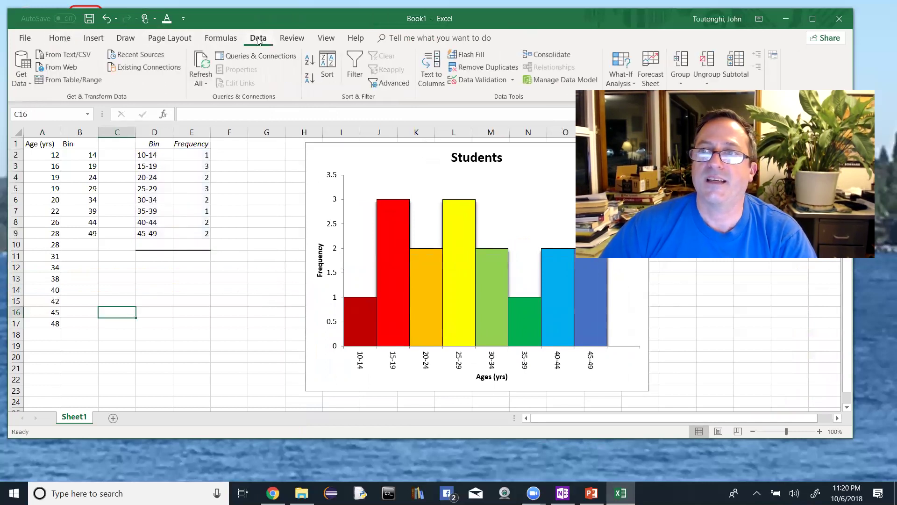
{"action": "left_click", "coordinate": [772, 57]}
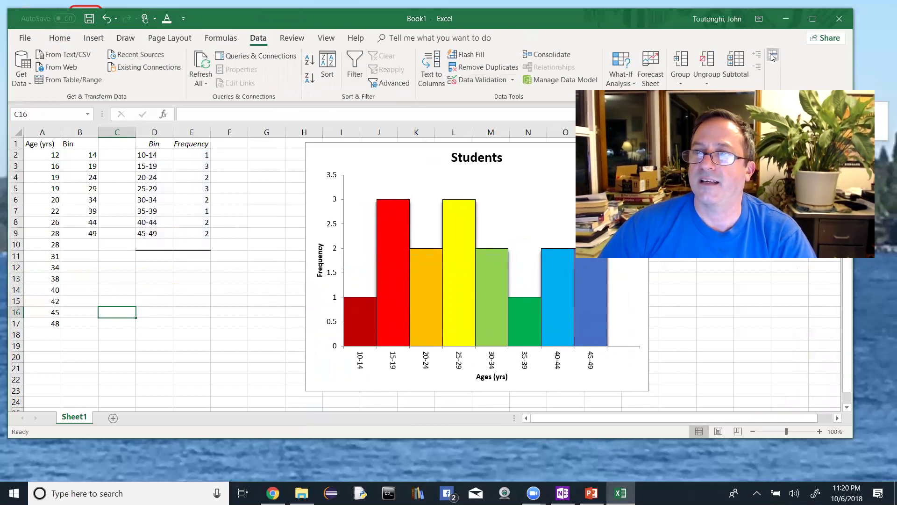
Start the Descriptive Statistics analysis on the age data in A1:A17, treating the first row as labels
{"action": "left_click", "coordinate": [785, 105]}
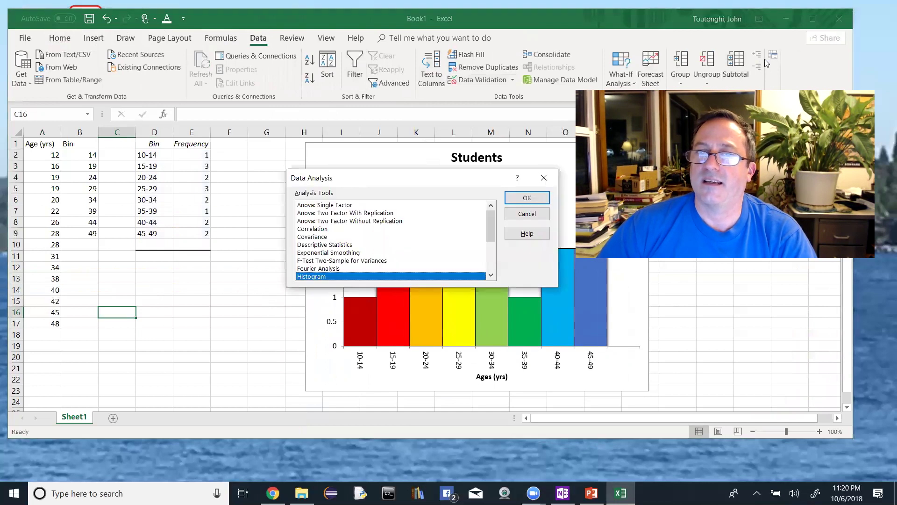
{"action": "left_click", "coordinate": [340, 245]}
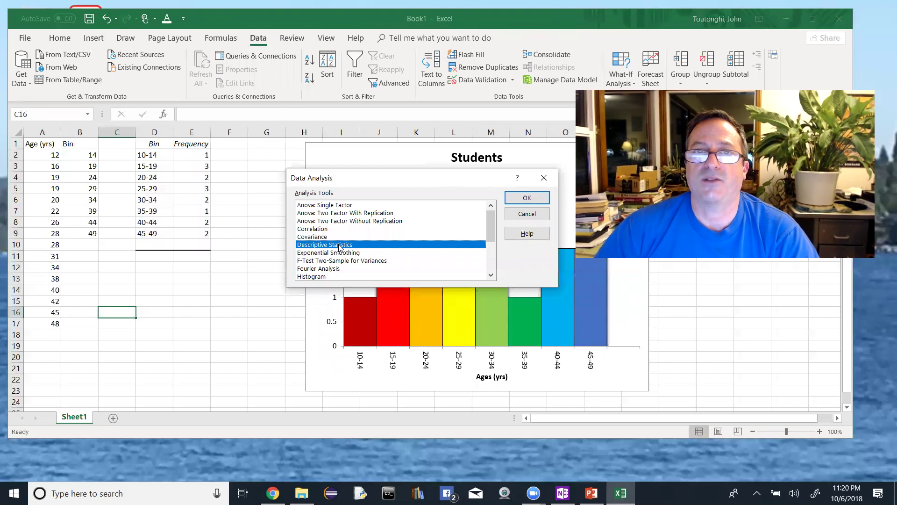
{"action": "left_click", "coordinate": [534, 199]}
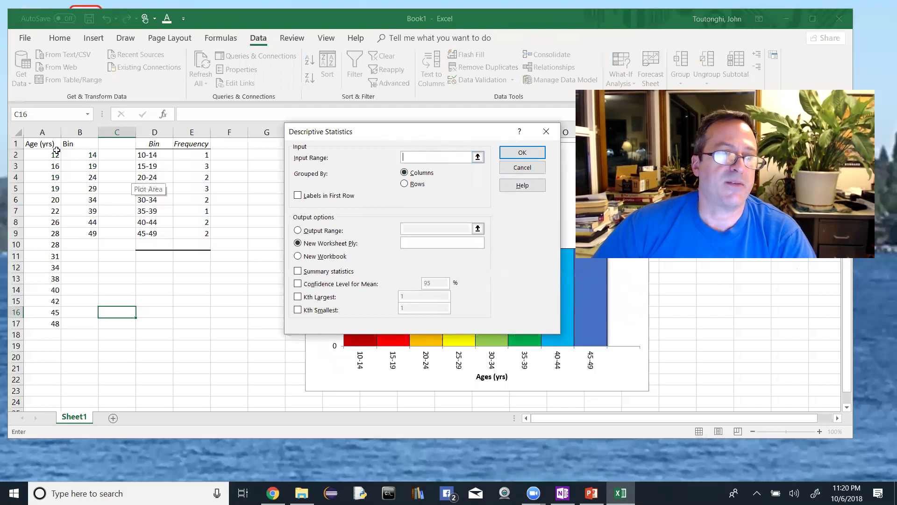
{"action": "left_click_drag", "start_coordinate": [42, 145], "coordinate": [44, 315]}
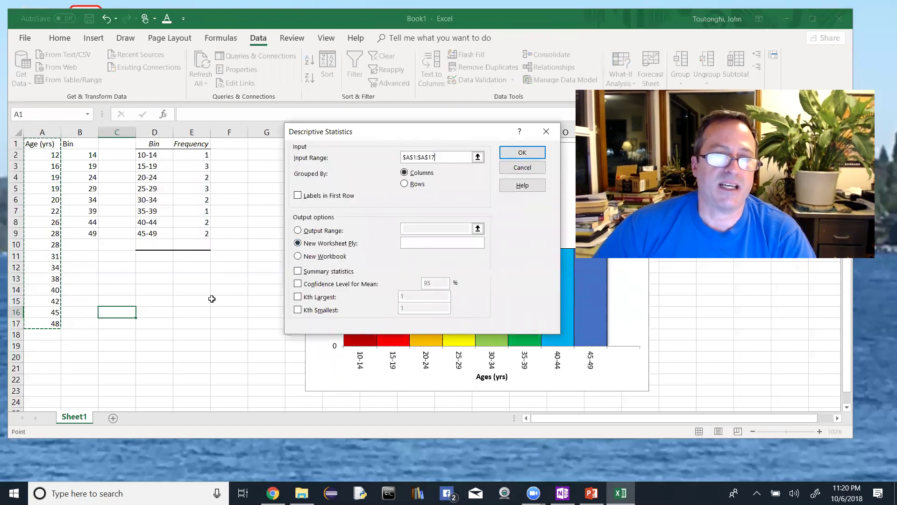
{"action": "left_click", "coordinate": [298, 196]}
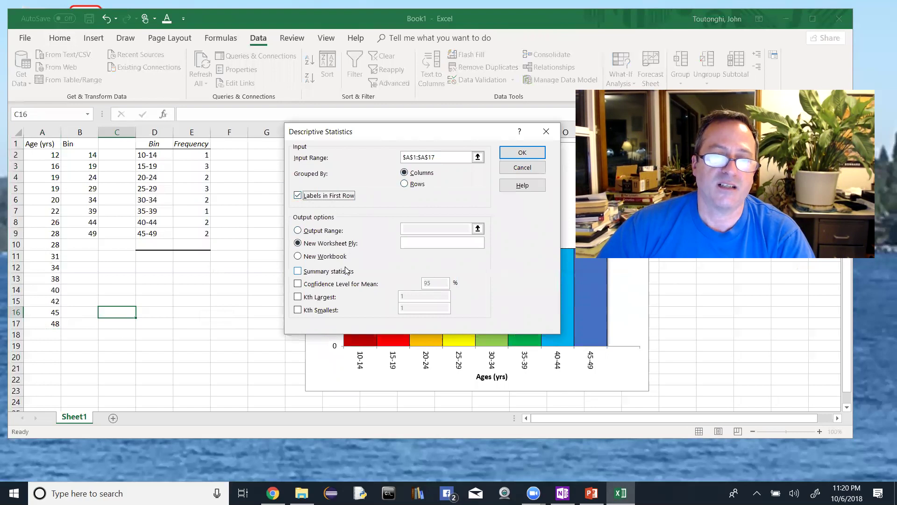
Output the summary statistics to cell D12 on the same sheet and run the analysis
{"action": "left_click", "coordinate": [300, 231]}
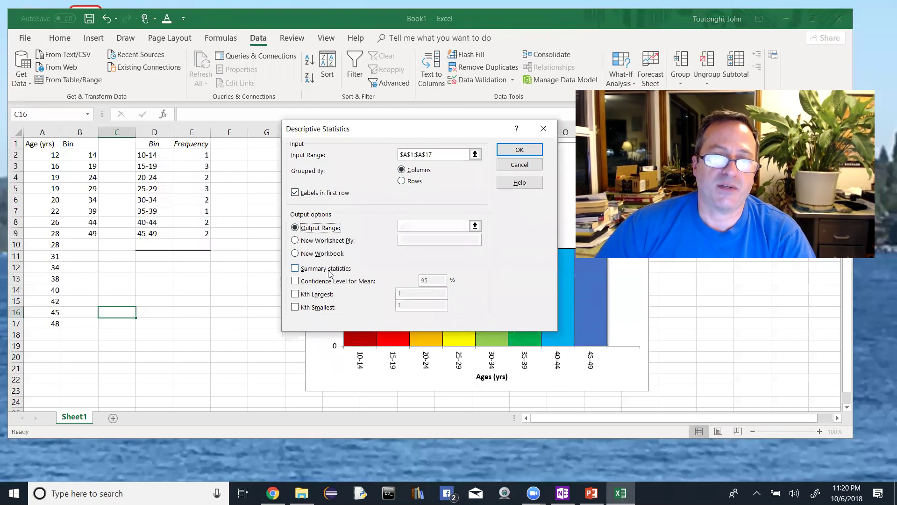
{"action": "left_click", "coordinate": [418, 223]}
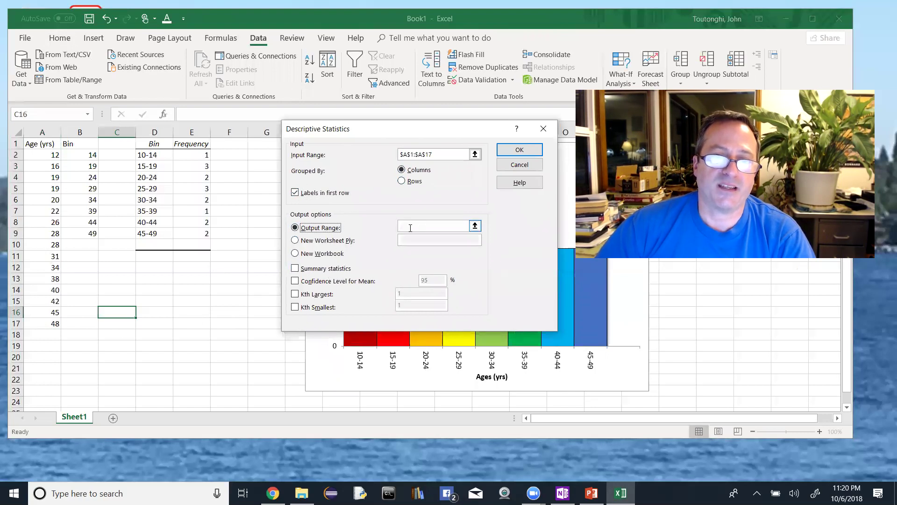
{"action": "left_click", "coordinate": [150, 269]}
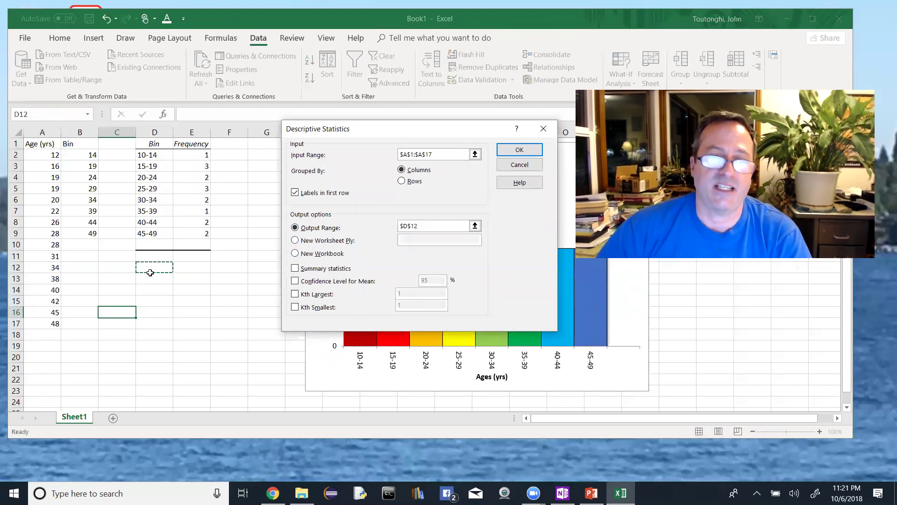
{"action": "left_click", "coordinate": [295, 270]}
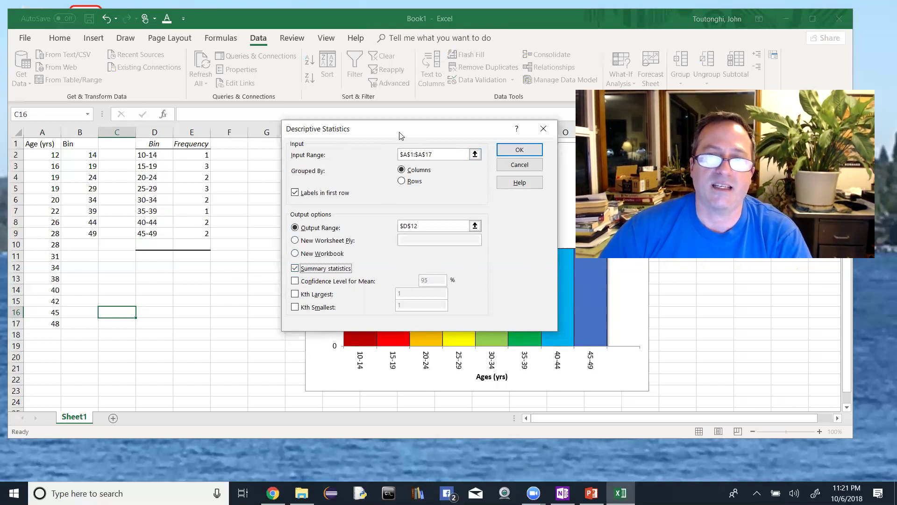
{"action": "left_click_drag", "start_coordinate": [399, 141], "coordinate": [399, 160]}
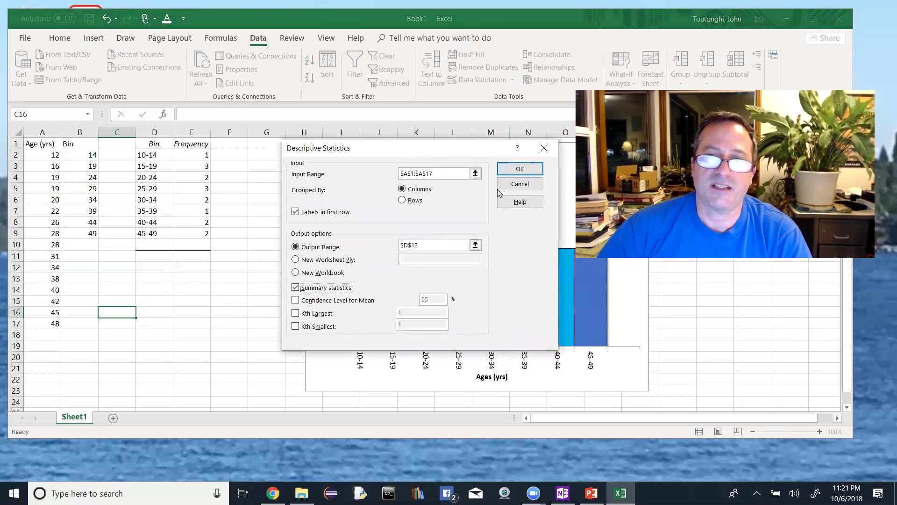
{"action": "left_click", "coordinate": [525, 166]}
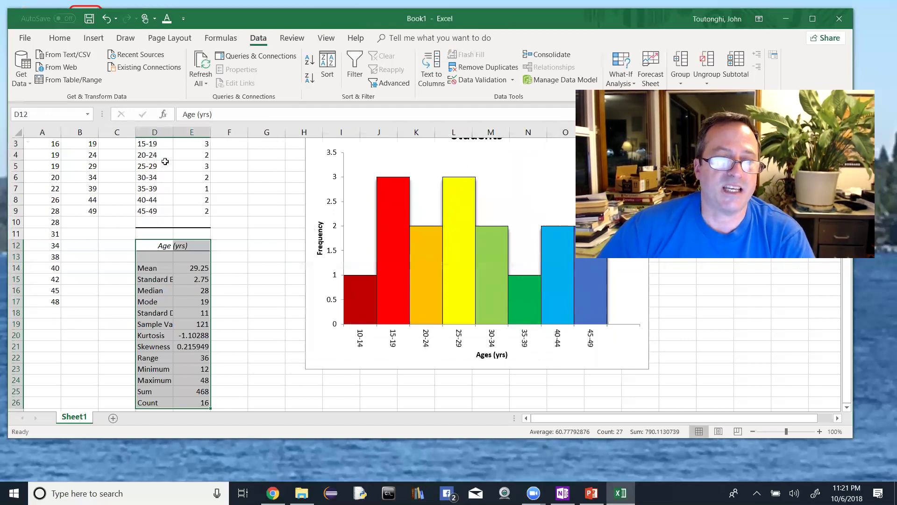
Auto-fit the widths of columns D and E to their contents and deselect the columns
{"action": "left_click_drag", "start_coordinate": [150, 129], "coordinate": [186, 132]}
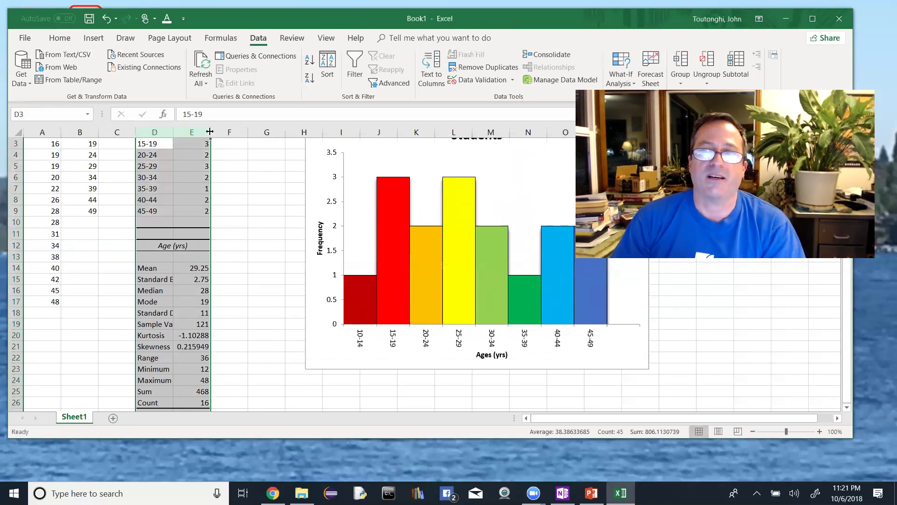
{"action": "double_click", "coordinate": [210, 131]}
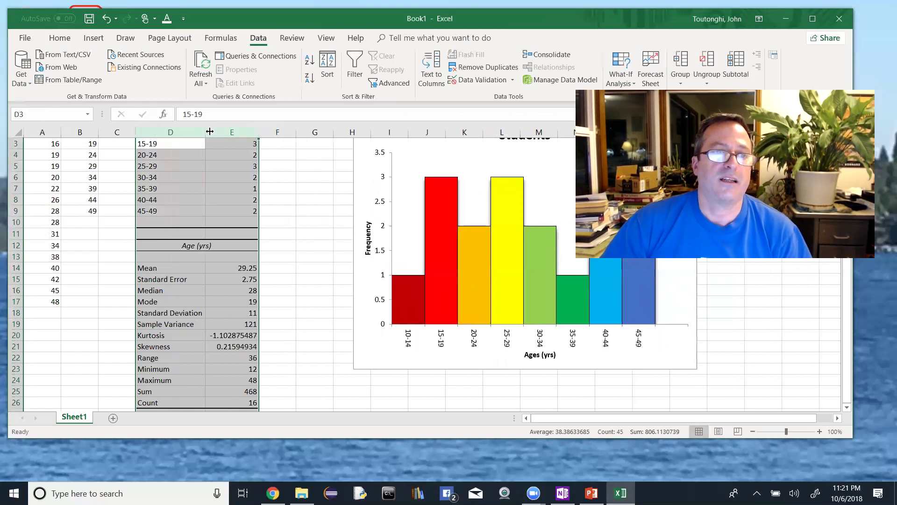
{"action": "scroll", "coordinate": [213, 336], "scroll_direction": "down", "scroll_amount": 1}
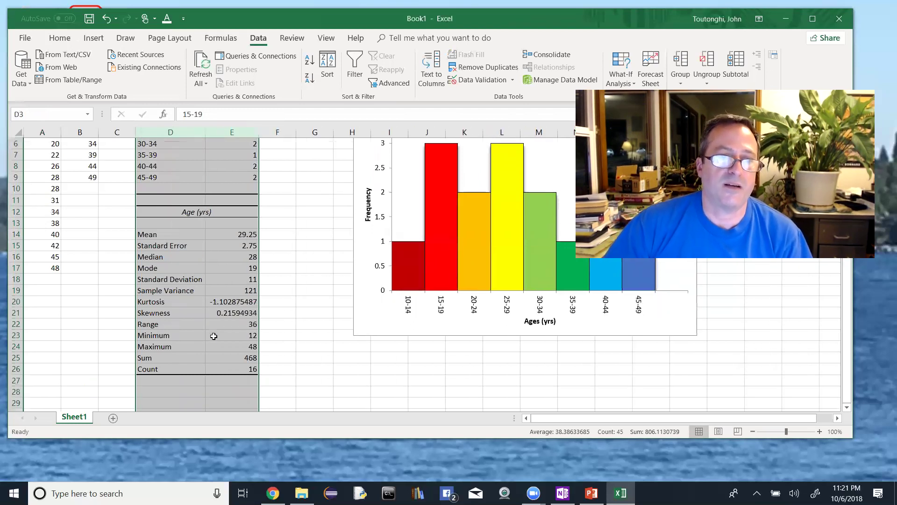
{"action": "left_click", "coordinate": [206, 211]}
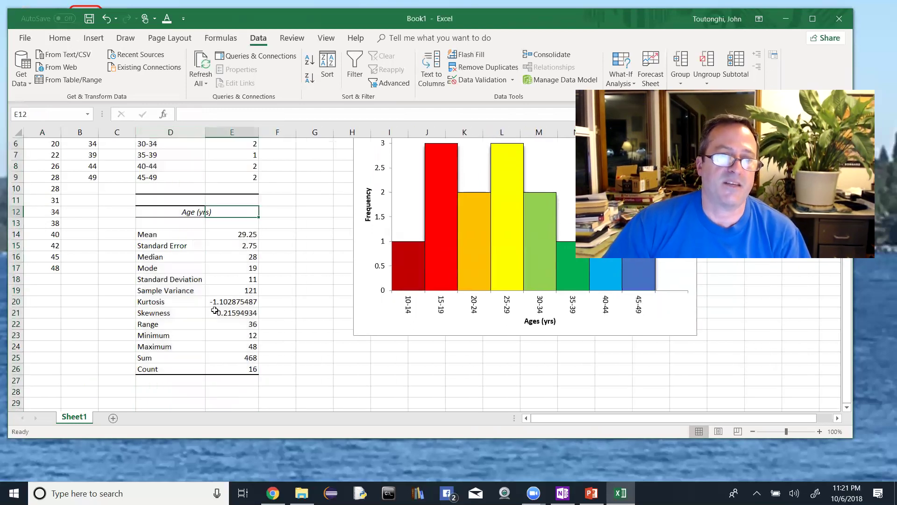
Examine the age statistics from Standard Error through Sample Variance against the raw ages and the histogram
{"action": "left_click", "coordinate": [191, 213]}
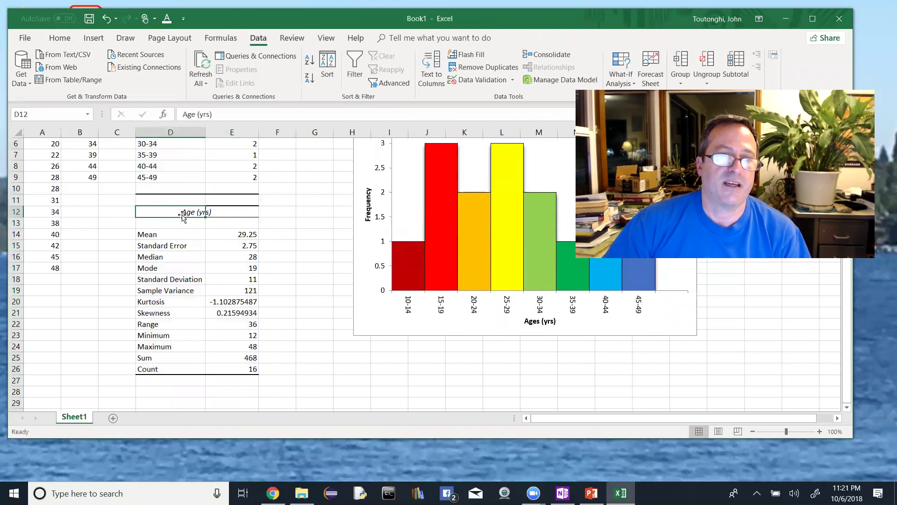
{"action": "left_click", "coordinate": [186, 248]}
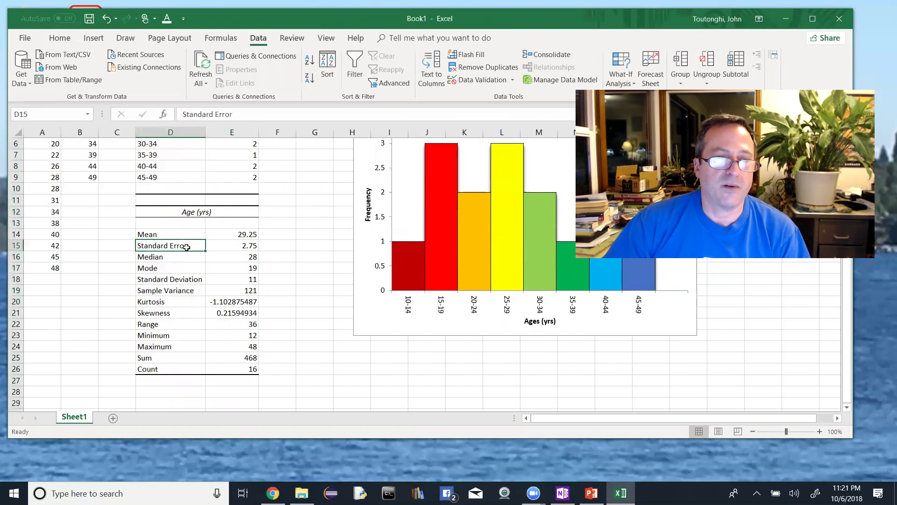
{"action": "left_click", "coordinate": [183, 257]}
{"action": "left_click", "coordinate": [181, 268]}
{"action": "left_click", "coordinate": [179, 279]}
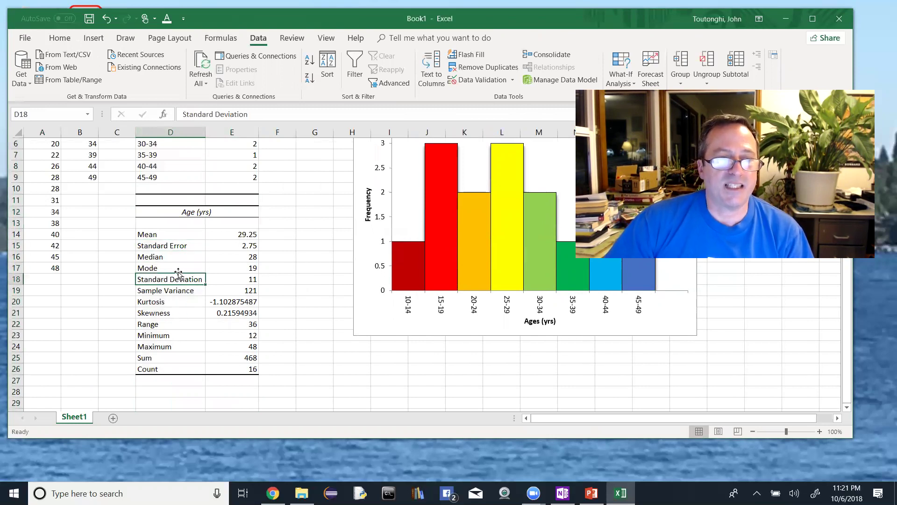
{"action": "left_click", "coordinate": [240, 280]}
{"action": "left_click", "coordinate": [171, 296]}
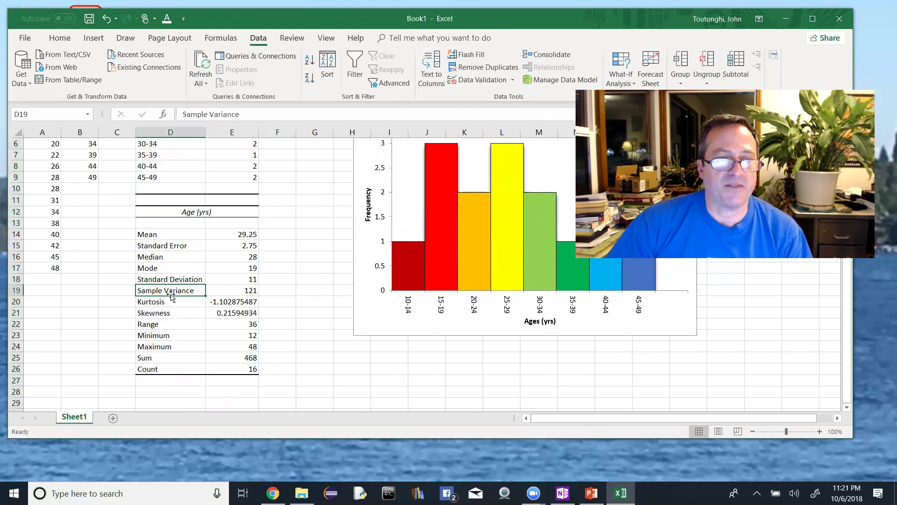
{"action": "scroll", "coordinate": [171, 295], "scroll_direction": "up", "scroll_amount": 1}
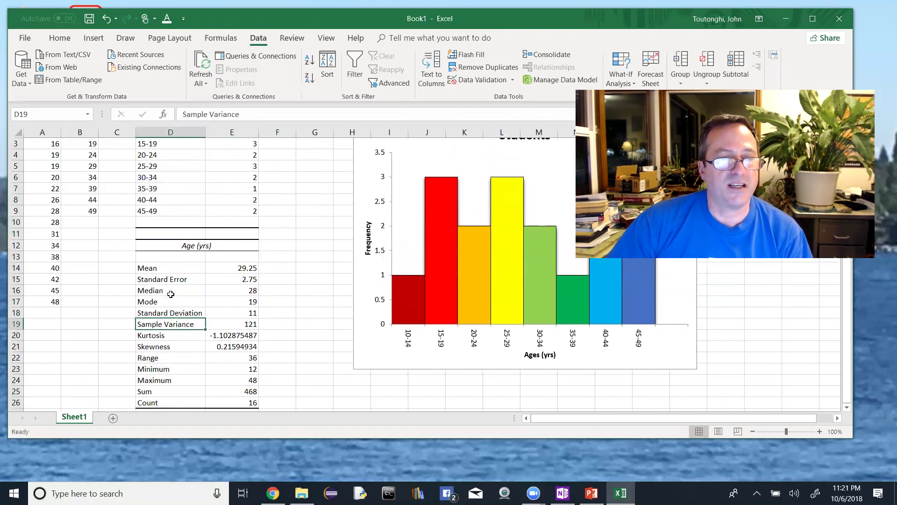
{"action": "scroll", "coordinate": [171, 294], "scroll_direction": "down", "scroll_amount": 1}
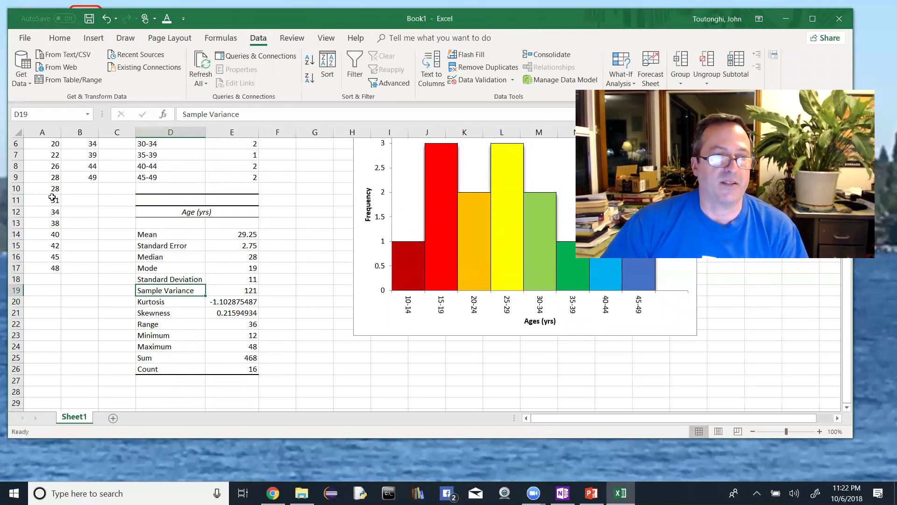
{"action": "scroll", "coordinate": [66, 211], "scroll_direction": "up", "scroll_amount": 2}
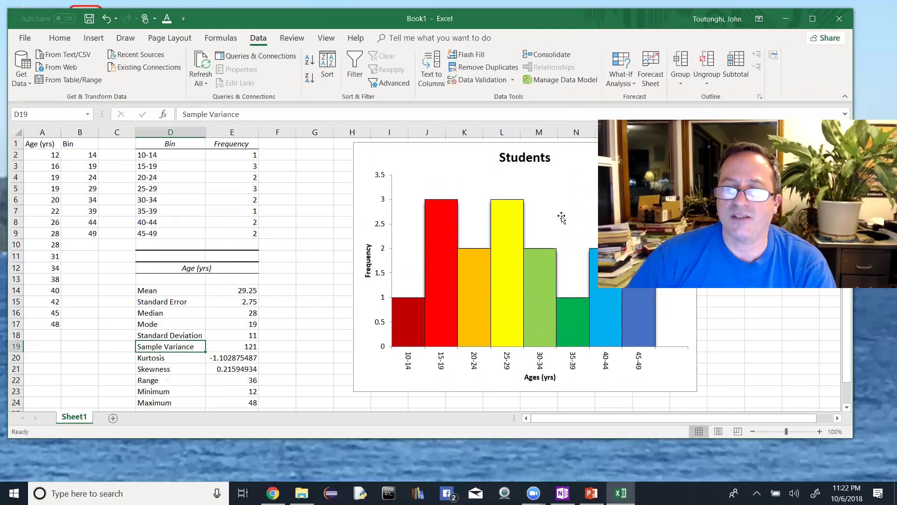
{"action": "mouse_move", "coordinate": [570, 318]}
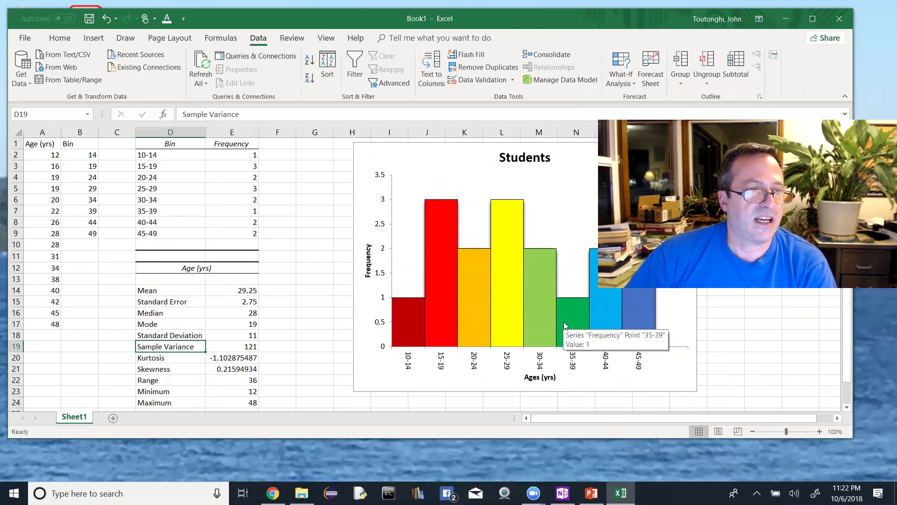
{"action": "left_click", "coordinate": [48, 279]}
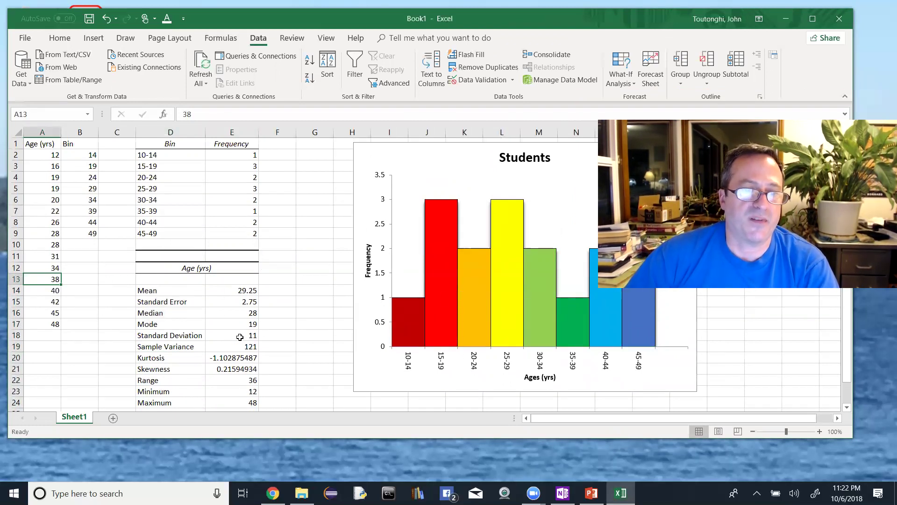
Format the statistics values in E14:E26 to one decimal place and deselect them
{"action": "scroll", "coordinate": [232, 301], "scroll_direction": "down", "scroll_amount": 1}
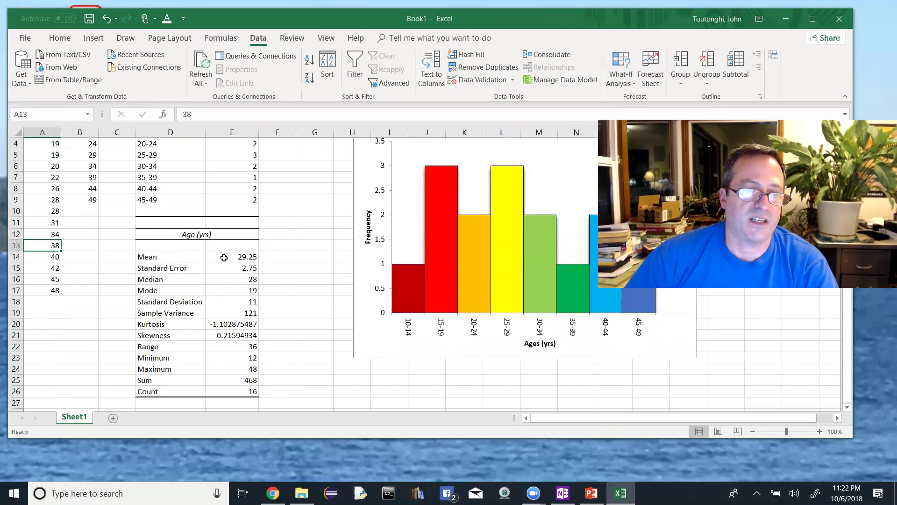
{"action": "left_click_drag", "start_coordinate": [224, 256], "coordinate": [231, 392]}
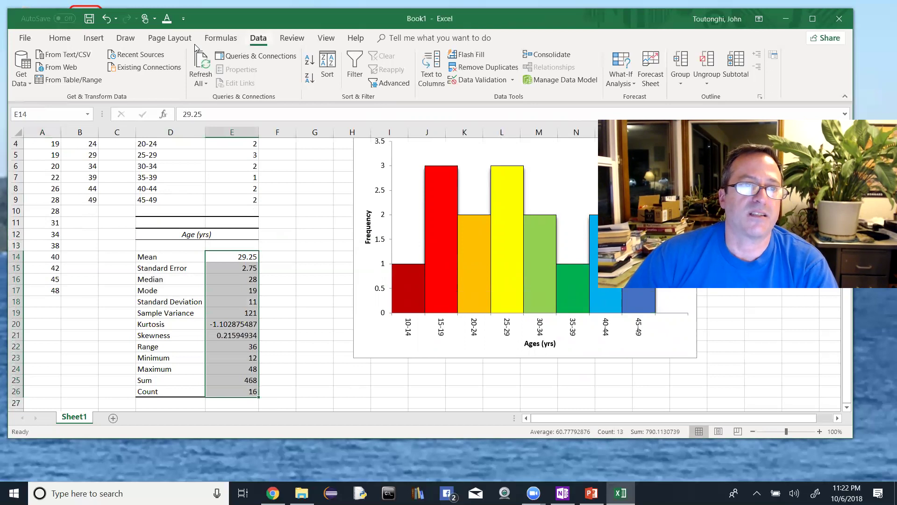
{"action": "left_click", "coordinate": [60, 38]}
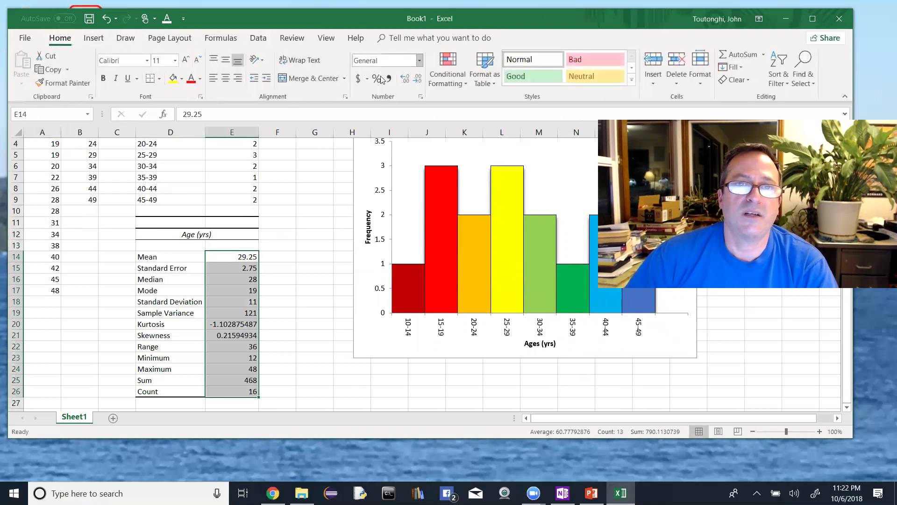
{"action": "left_click", "coordinate": [417, 78]}
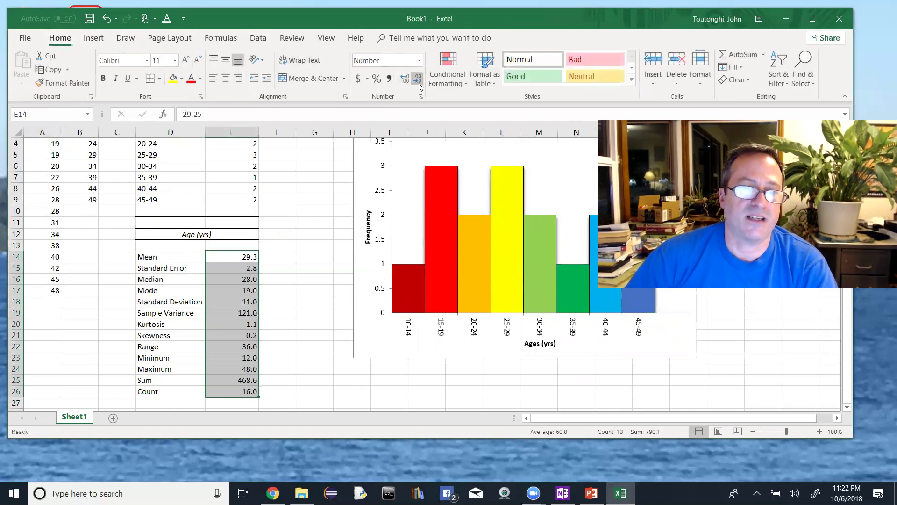
{"action": "left_click", "coordinate": [319, 335]}
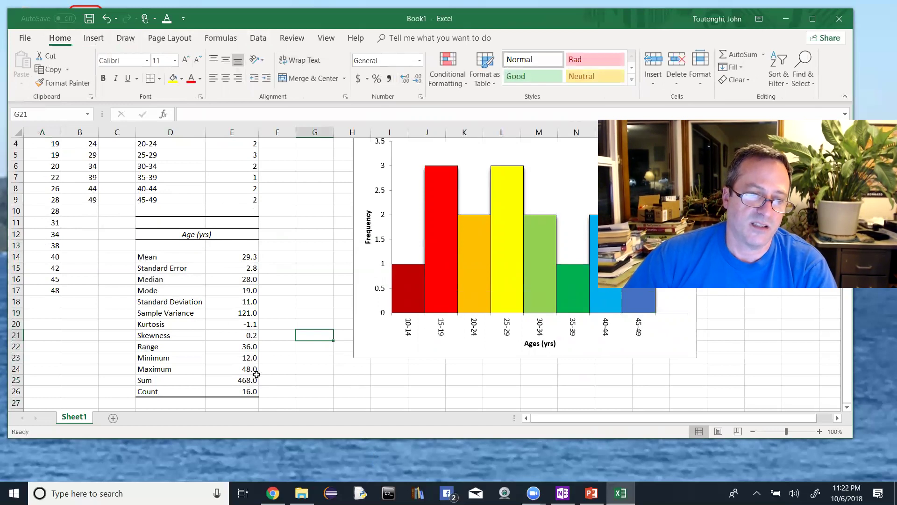
Review the statistics from Kurtosis through Count, and compare the age in A13 with the histogram's 35-39 bar
{"action": "left_click", "coordinate": [166, 325]}
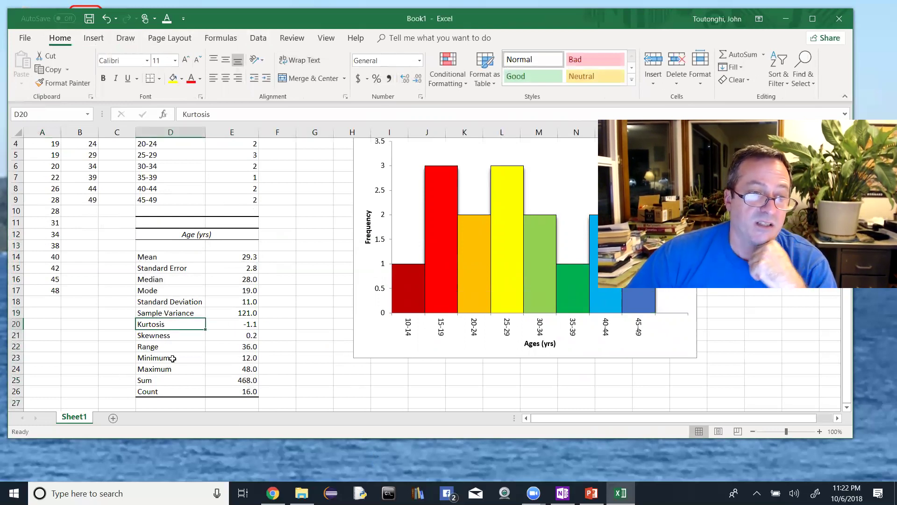
{"action": "left_click", "coordinate": [170, 338]}
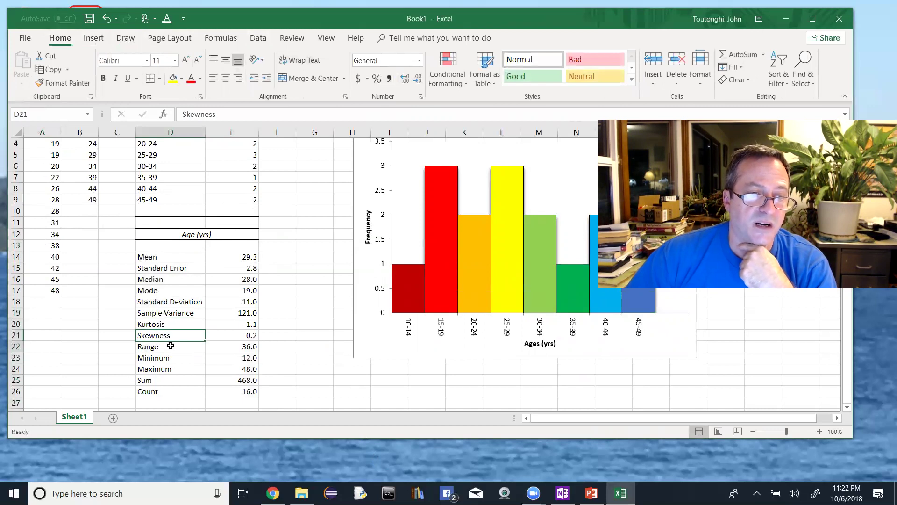
{"action": "left_click", "coordinate": [171, 347]}
{"action": "left_click", "coordinate": [172, 359]}
{"action": "left_click", "coordinate": [173, 369]}
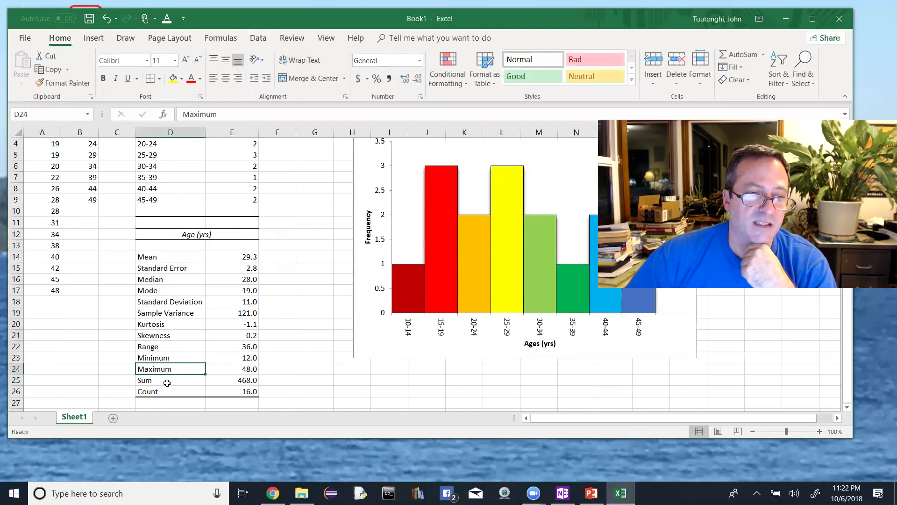
{"action": "left_click", "coordinate": [167, 382]}
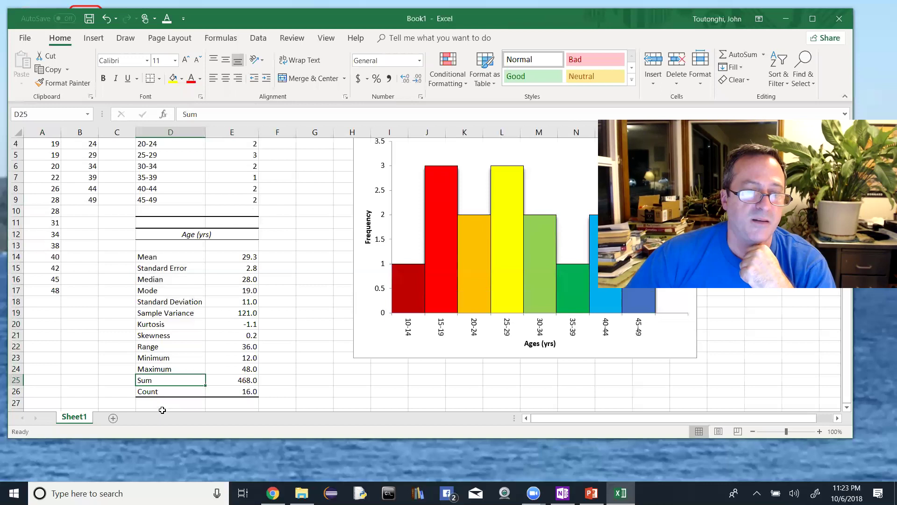
{"action": "left_click", "coordinate": [163, 395]}
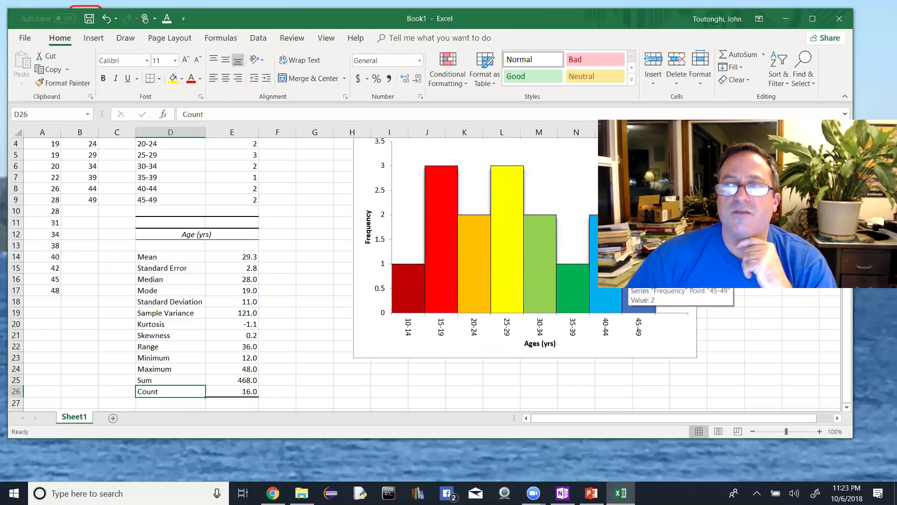
{"action": "left_click", "coordinate": [571, 291]}
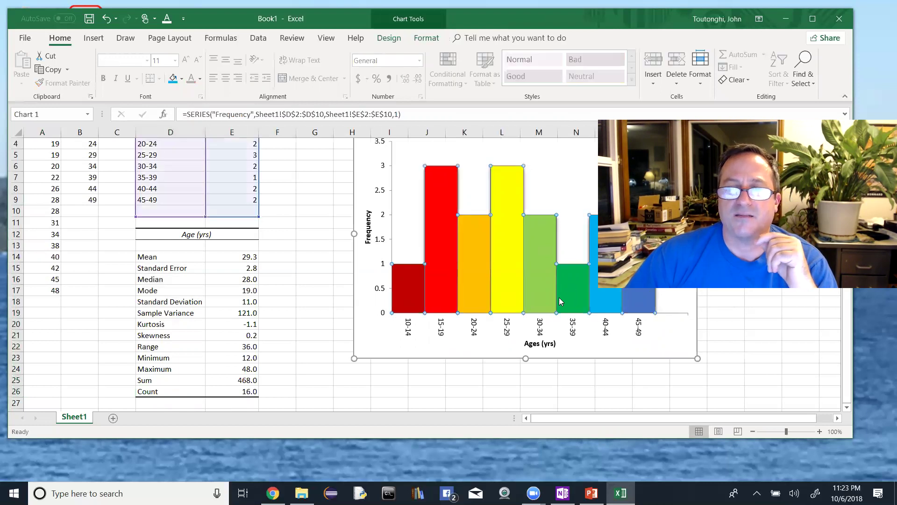
{"action": "scroll", "coordinate": [204, 257], "scroll_direction": "up", "scroll_amount": 1}
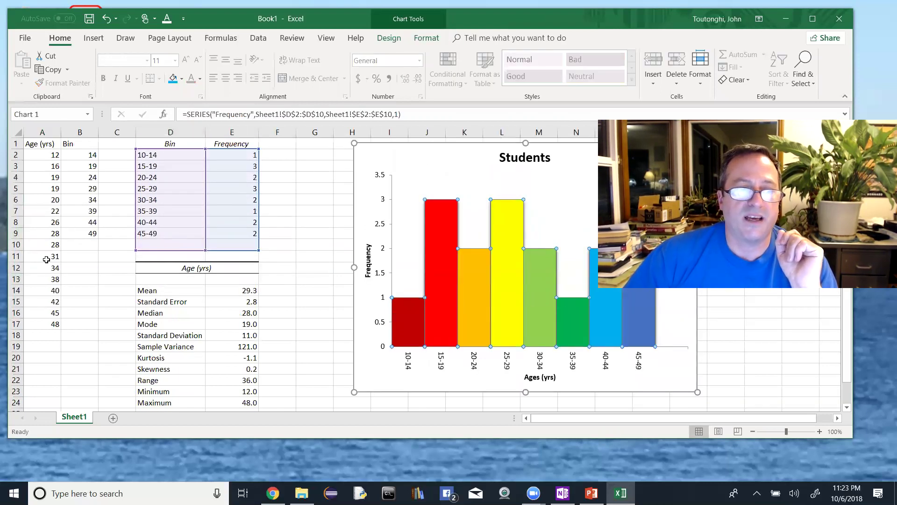
{"action": "left_click", "coordinate": [44, 279]}
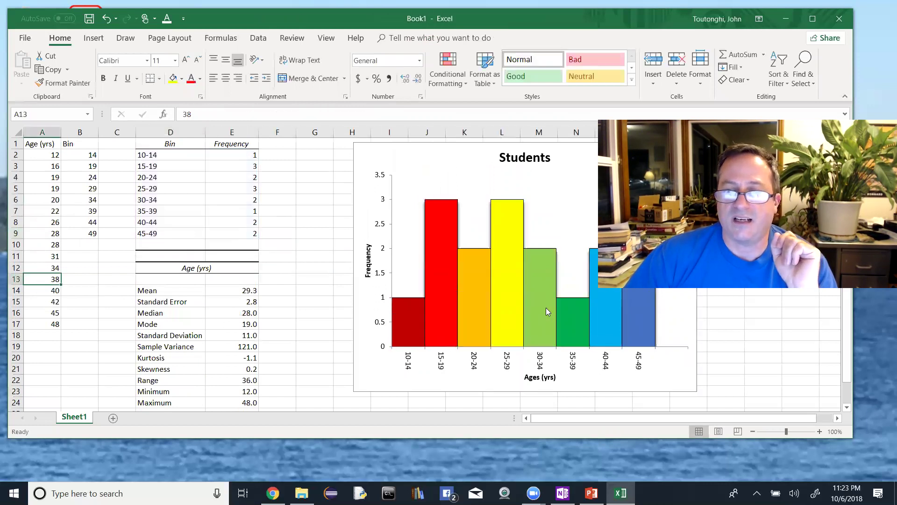
{"action": "left_click", "coordinate": [572, 311]}
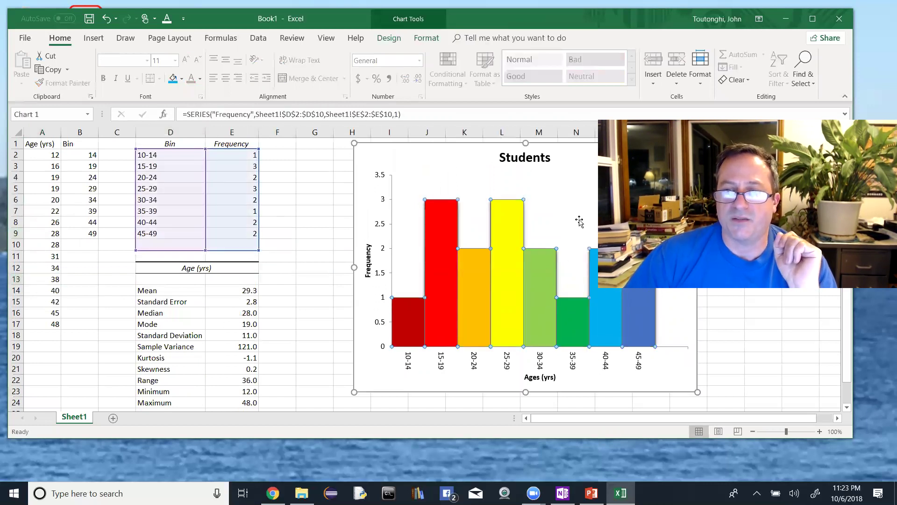